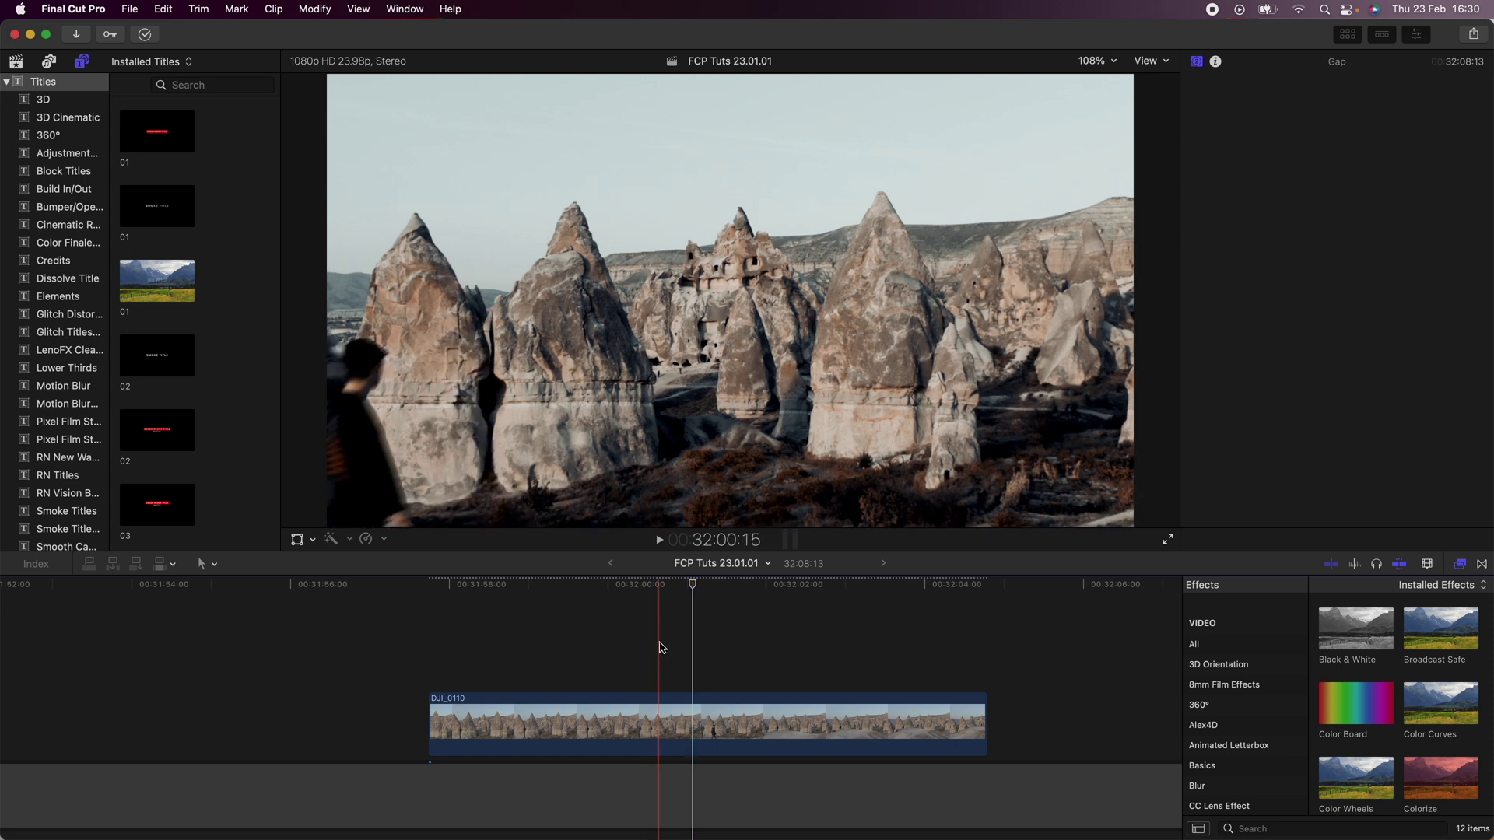
# Step: Add a marker to the DJI_0110 clip at 32:00:23, where the walking person comes into the shot
pyautogui.click(560, 583)
pyautogui.moveTo(579, 577)
pyautogui.mouseDown()
pyautogui.moveTo(700, 589)
pyautogui.moveTo(686, 589)
pyautogui.mouseUp()
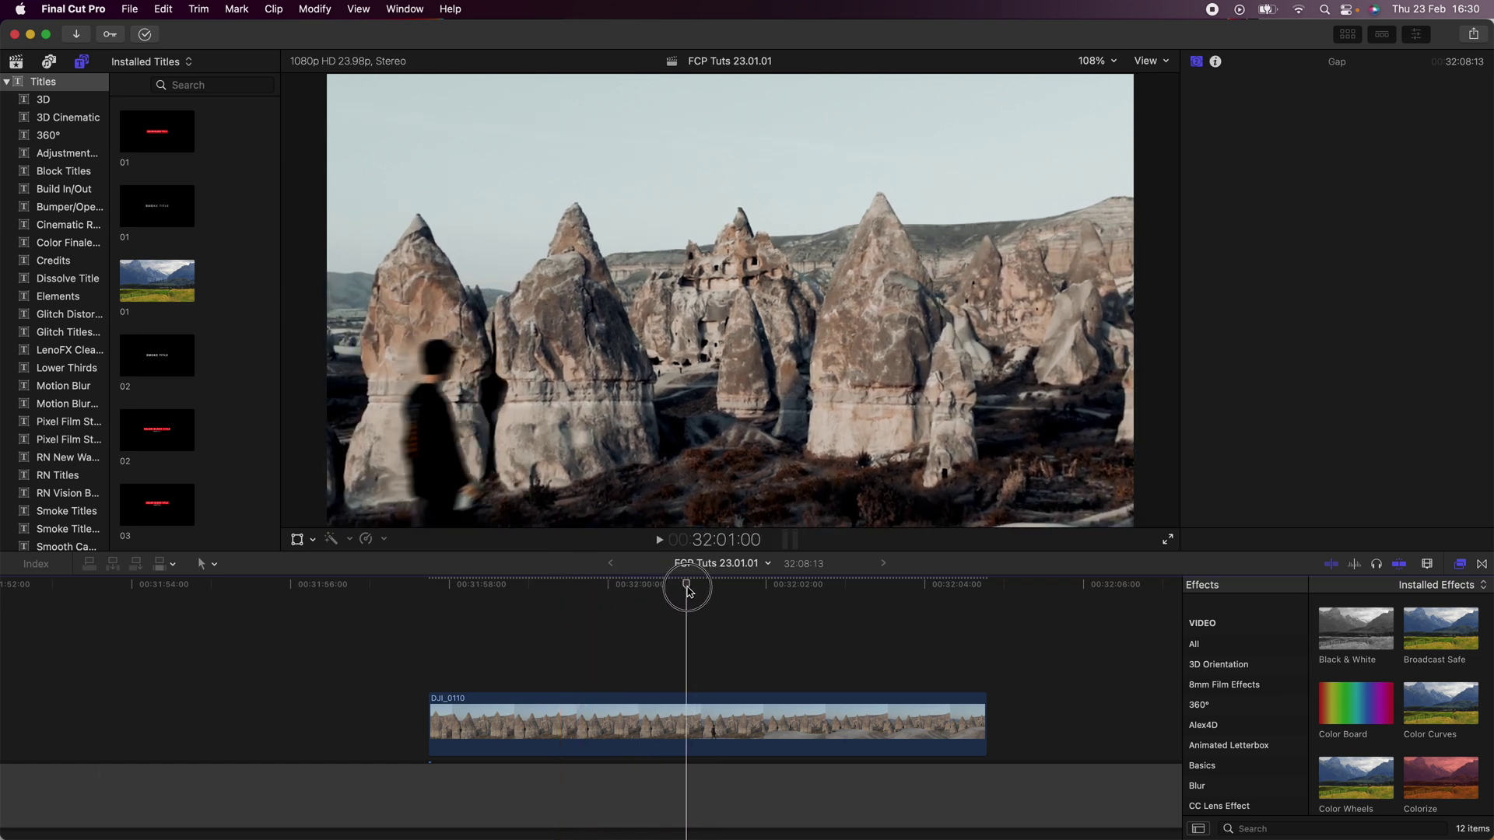
pyautogui.press('m')
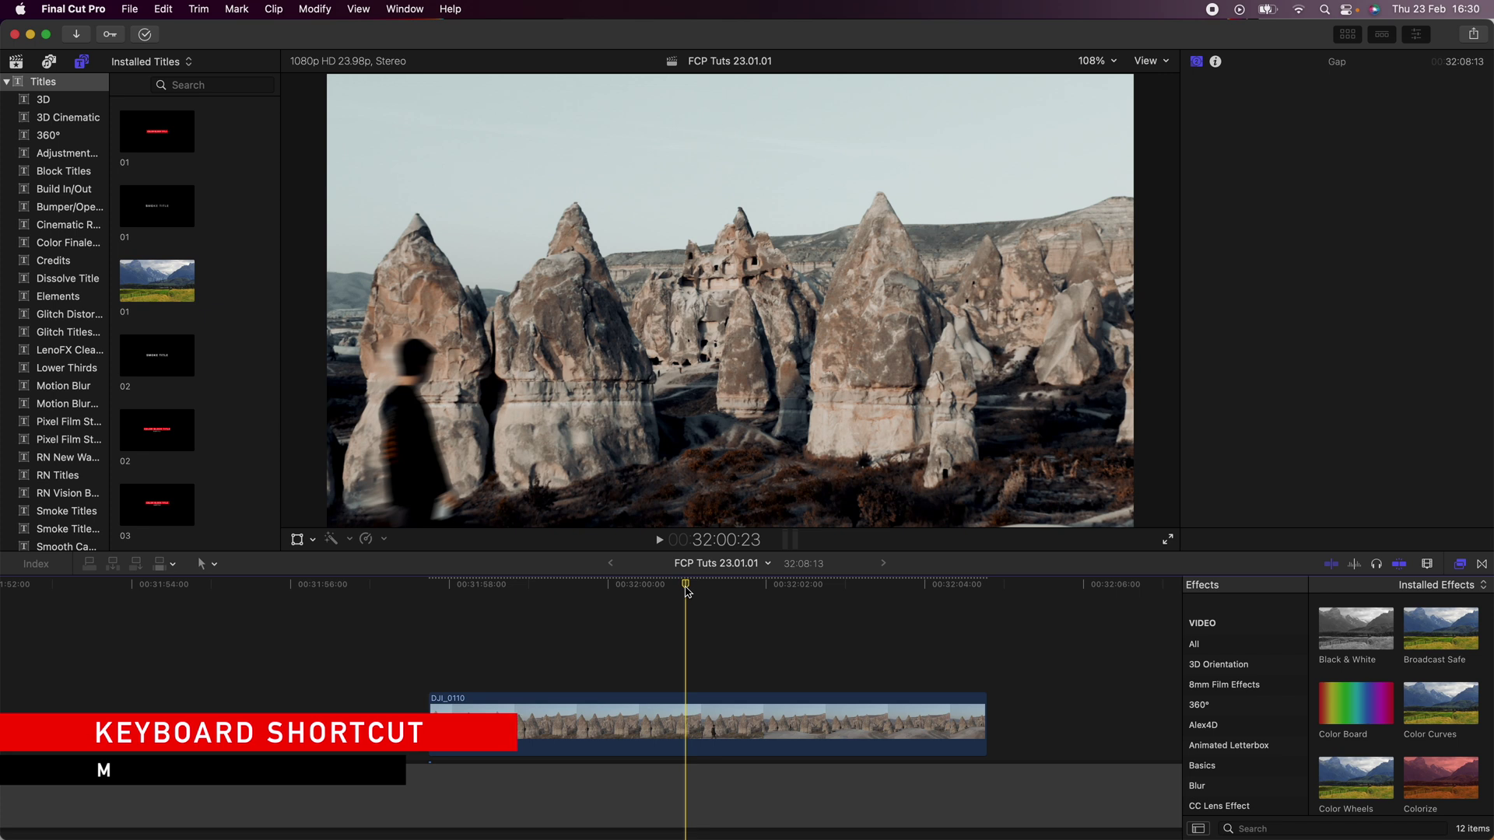
pyautogui.click(604, 584)
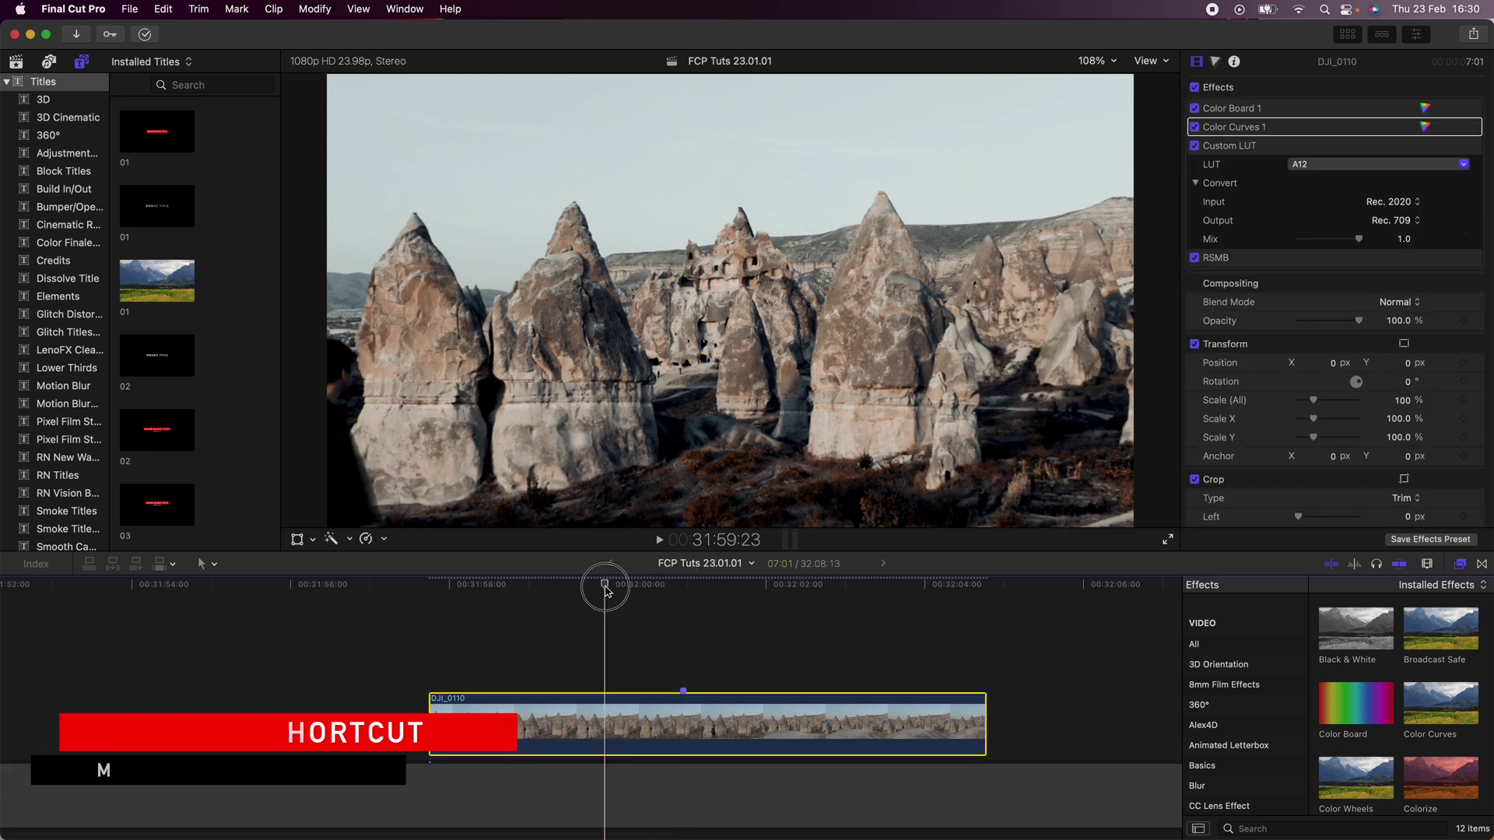
# Step: Search the generators for "shape" and place the Shapes generator above the DJI_0110 clip, aligned to its start
pyautogui.click(82, 65)
pyautogui.click(83, 68)
pyautogui.scroll(-10, 56, 290)
pyautogui.click(48, 258)
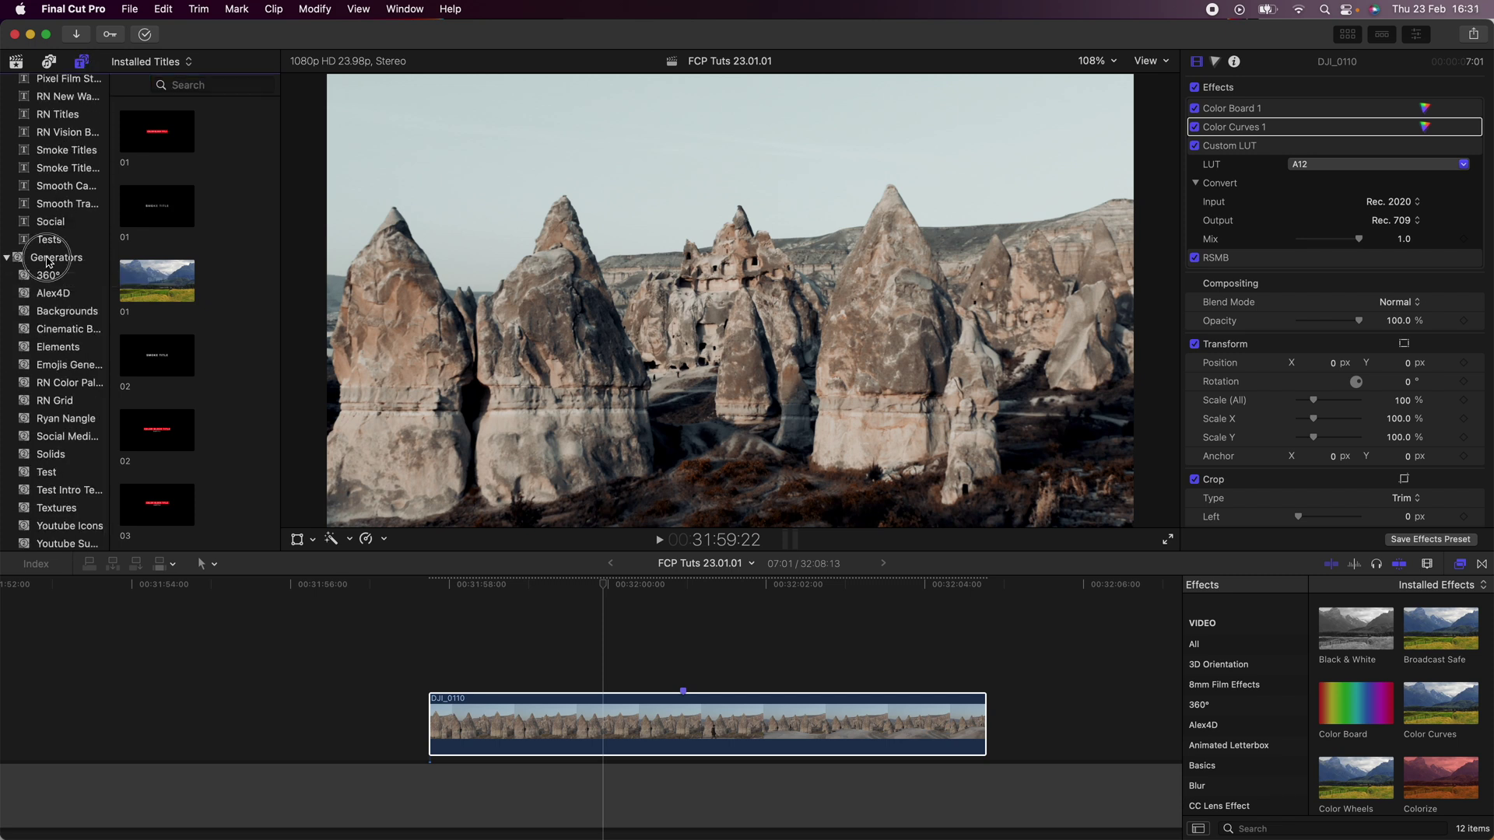
pyautogui.click(203, 82)
pyautogui.write('shap')
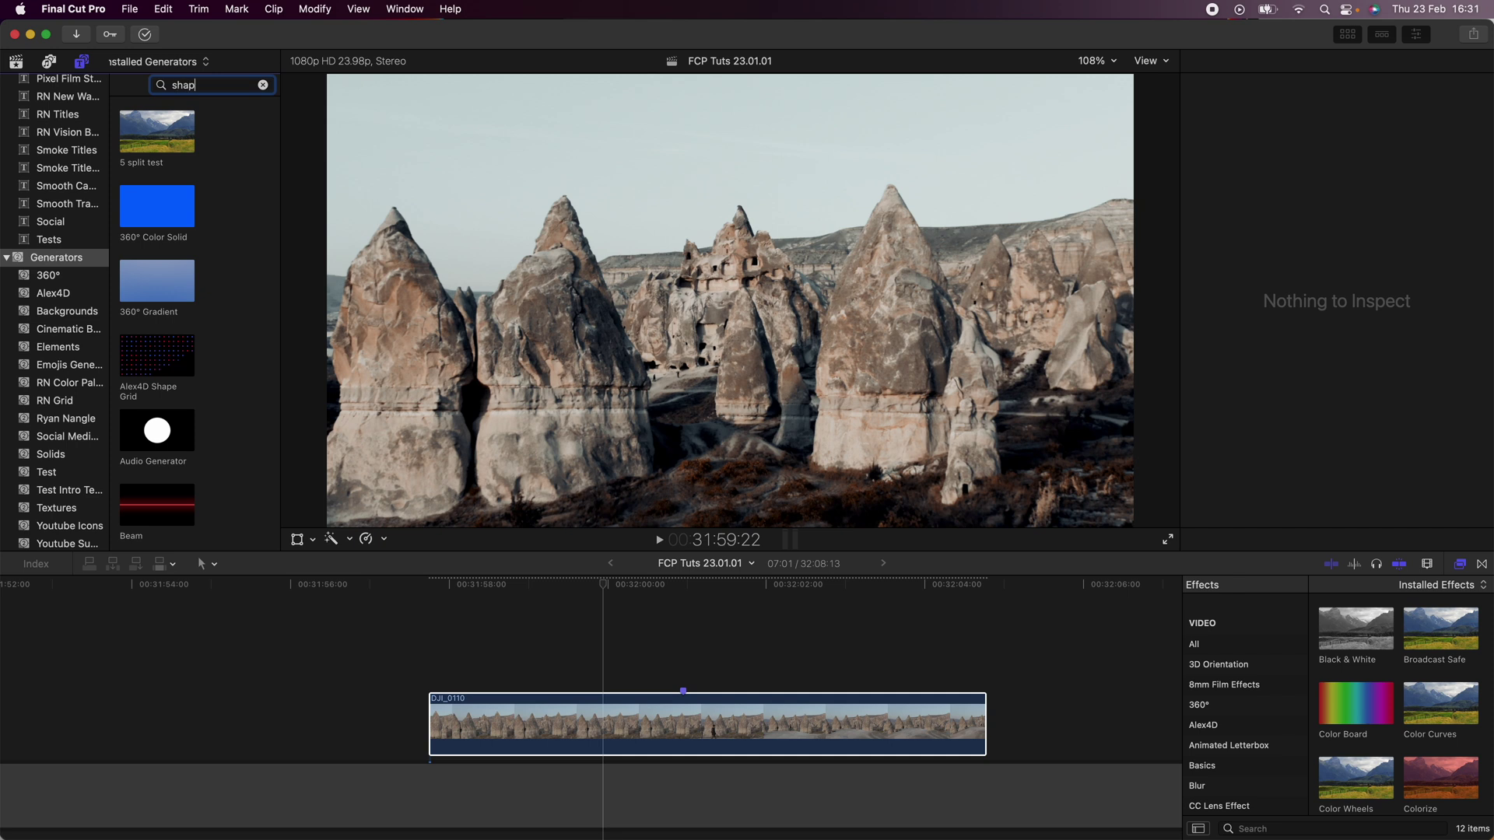
pyautogui.write('e')
pyautogui.click(150, 212)
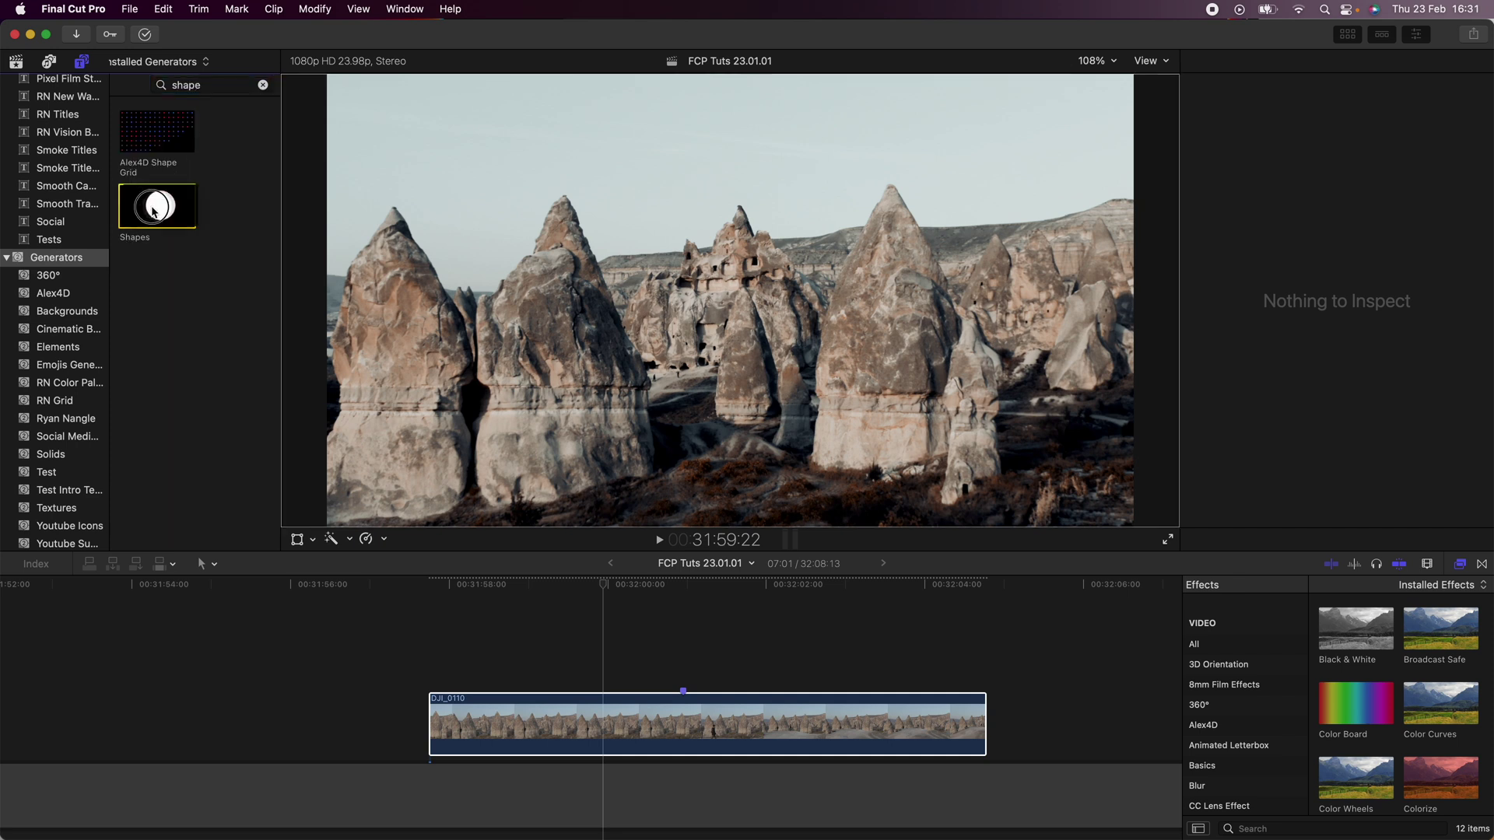
pyautogui.moveTo(149, 204); pyautogui.dragTo(437, 657)
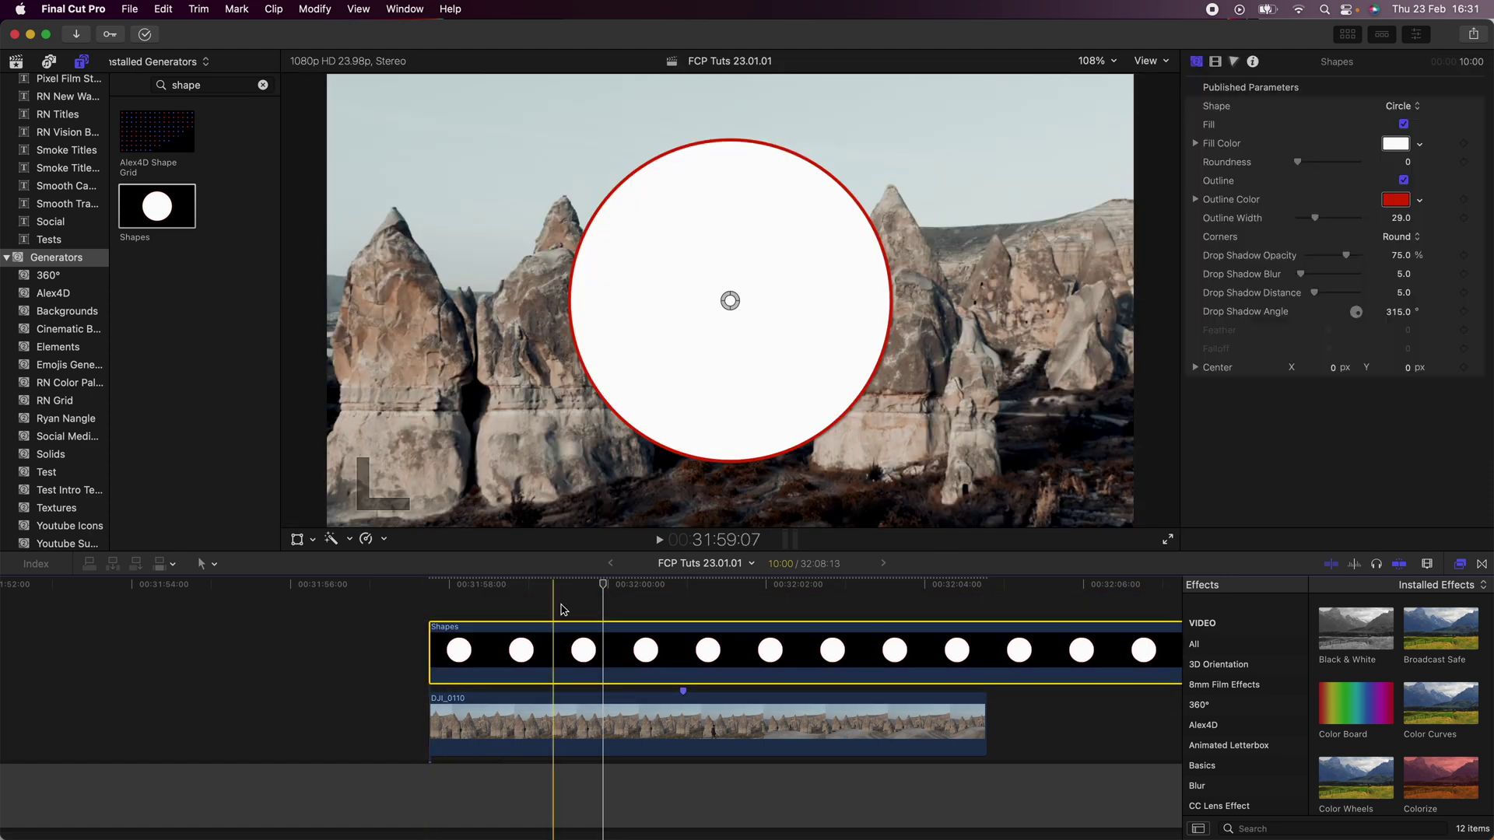
# Step: Trim the end of the Shapes clip to the marker on DJI_0110
pyautogui.click(683, 637)
pyautogui.hotkey('alt', ']')
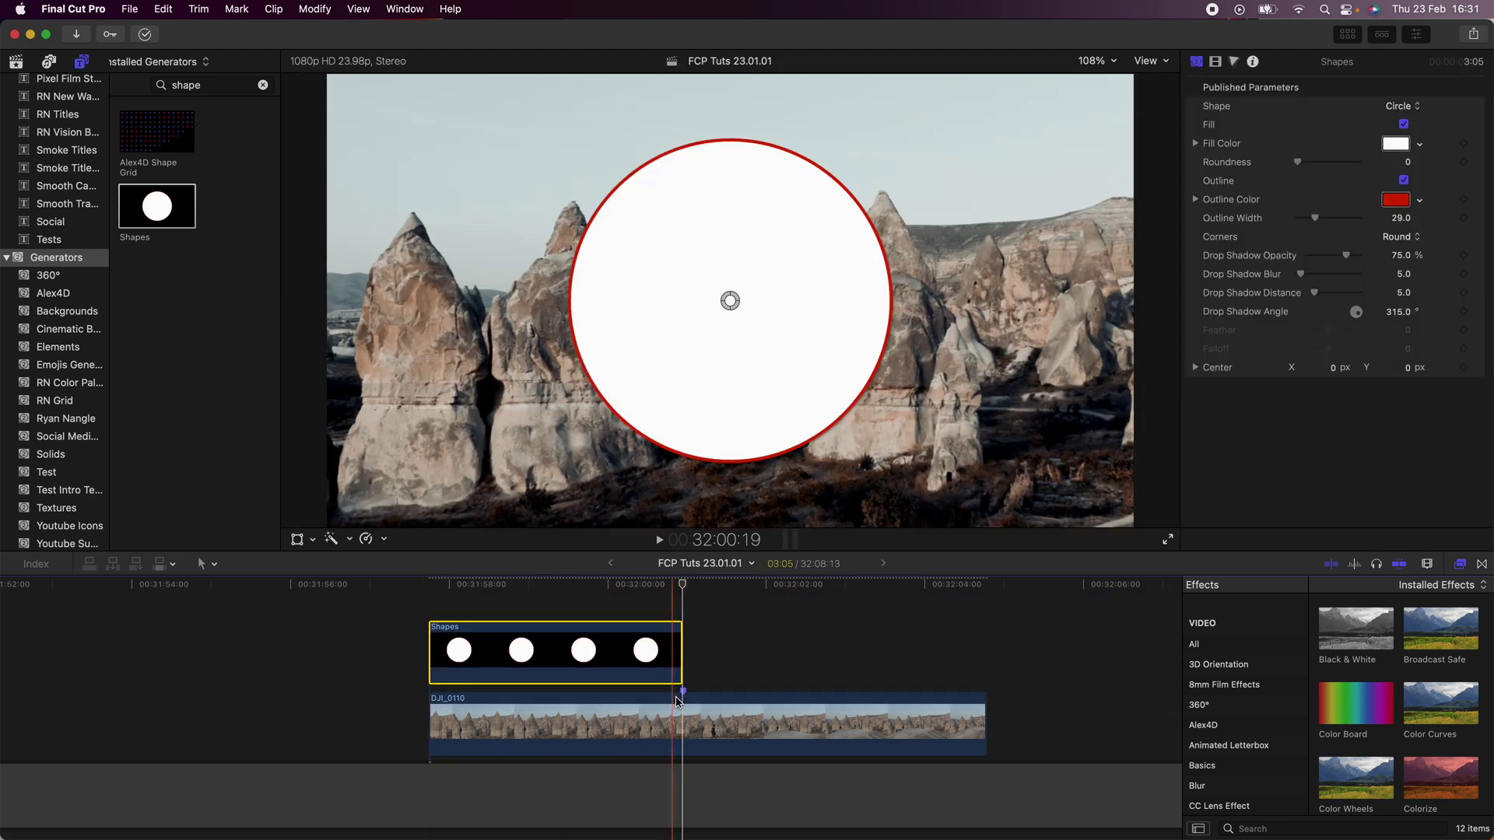
pyautogui.press('j')
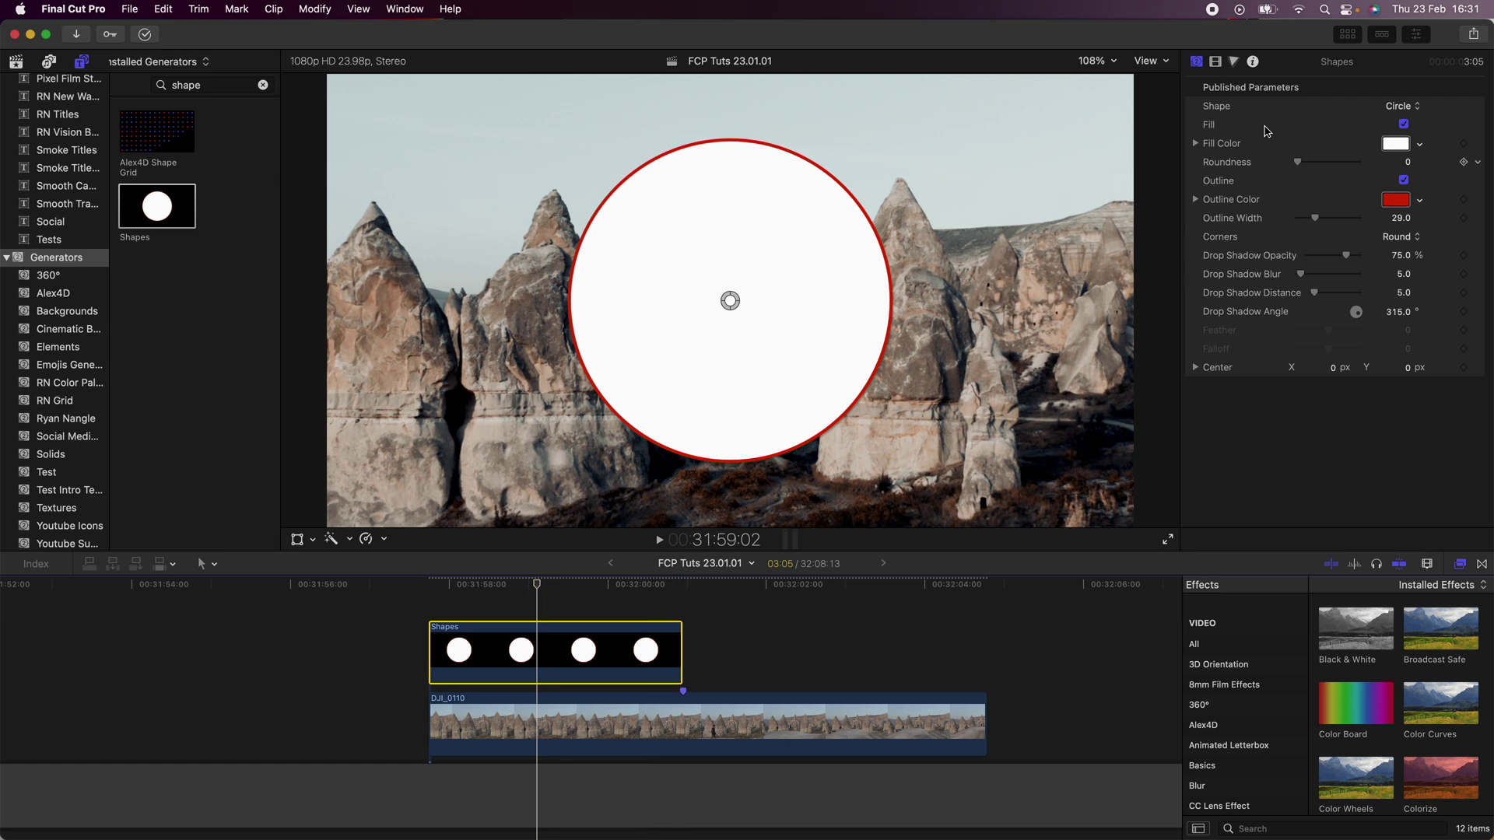
# Step: Change the shape to Square, turn off its outline and set the drop shadow opacity to 0%
pyautogui.click(1398, 106)
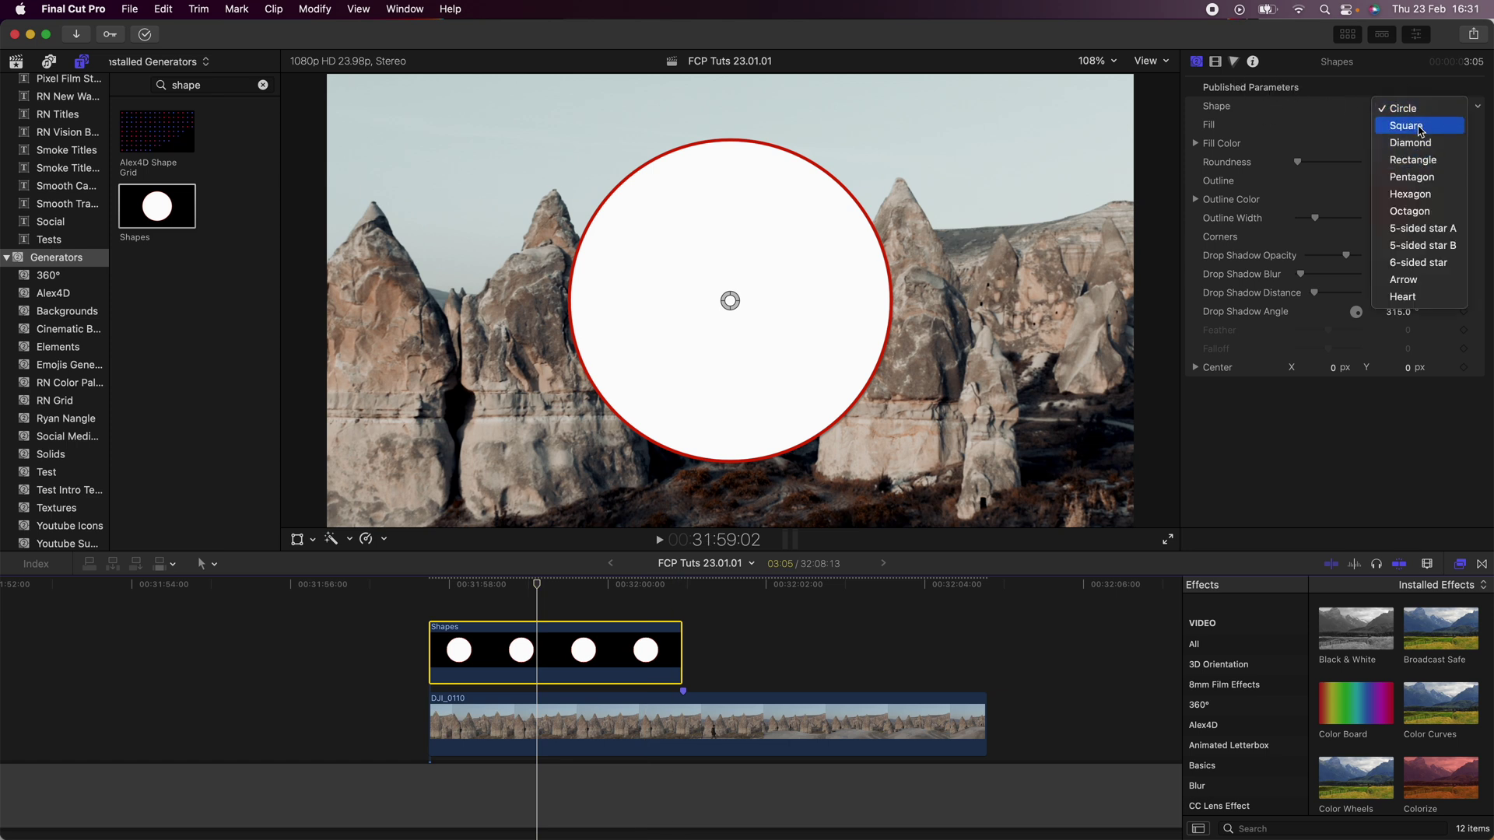
pyautogui.click(1382, 124)
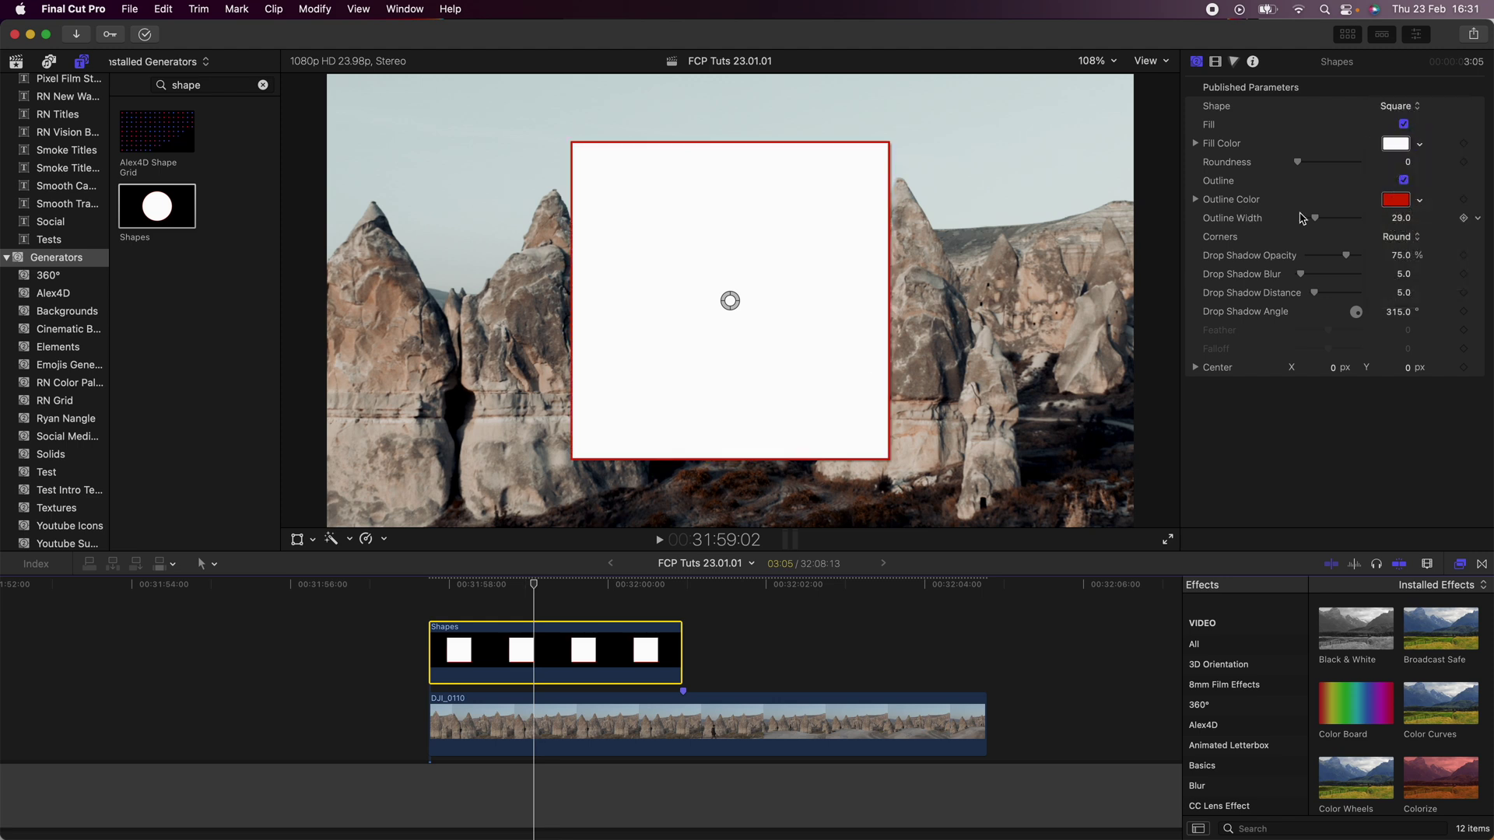
pyautogui.click(1404, 180)
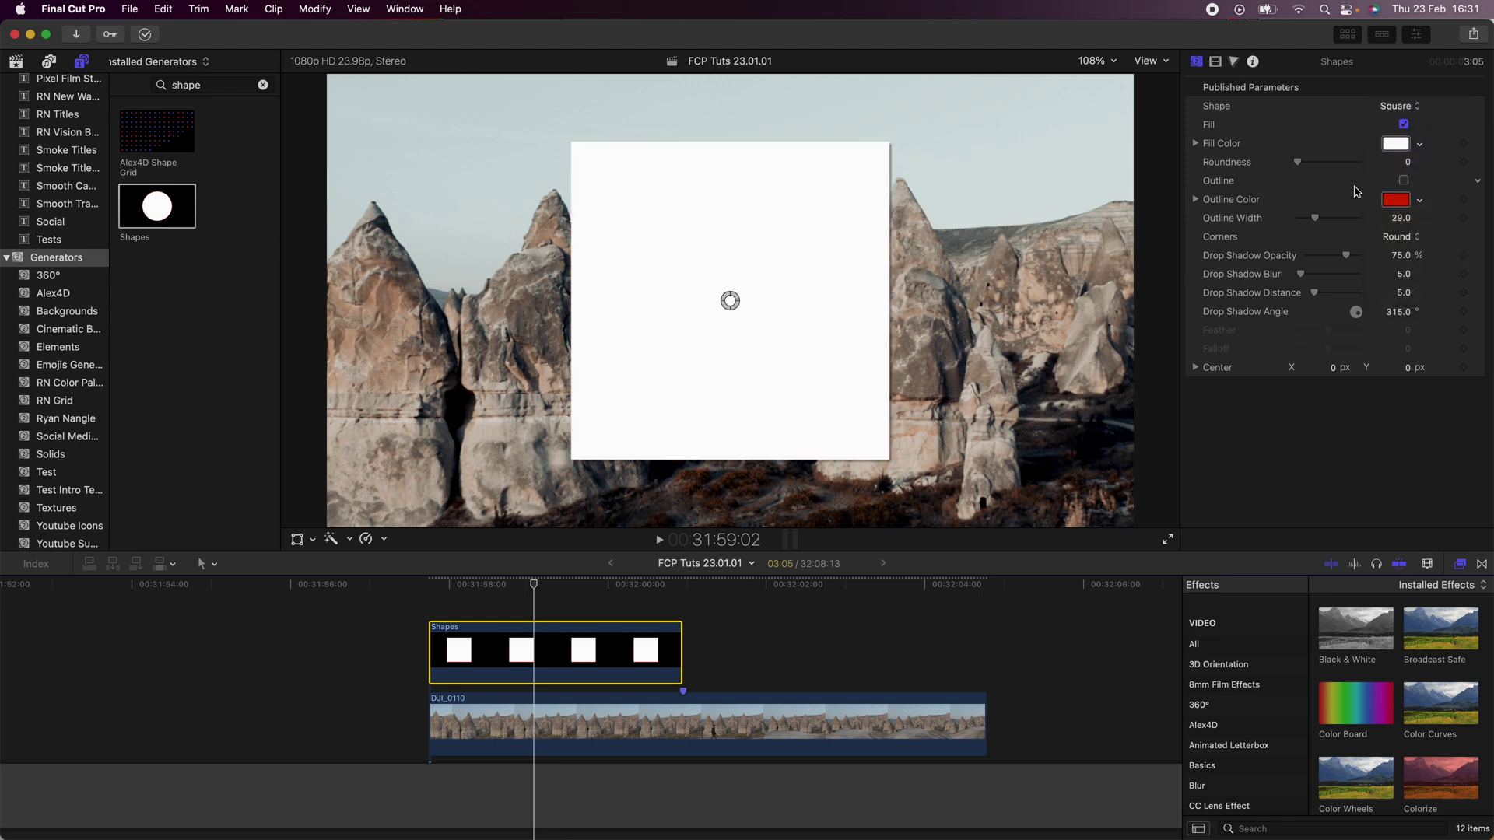
pyautogui.moveTo(1329, 259); pyautogui.dragTo(1259, 260)
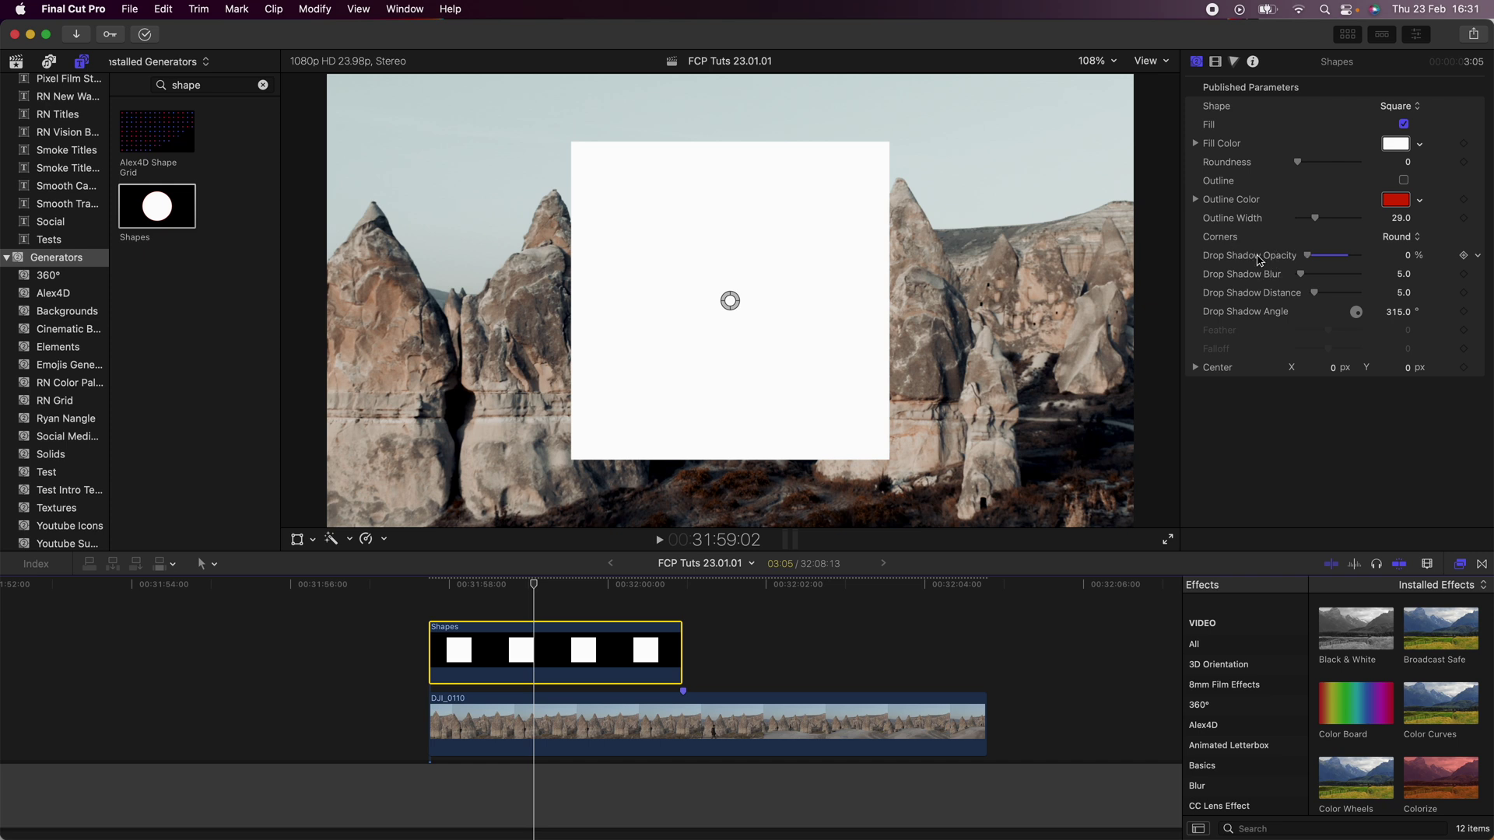
# Step: Scale the square down to 11% and add a scale keyframe at the first frame of the Shapes clip
pyautogui.click(1215, 62)
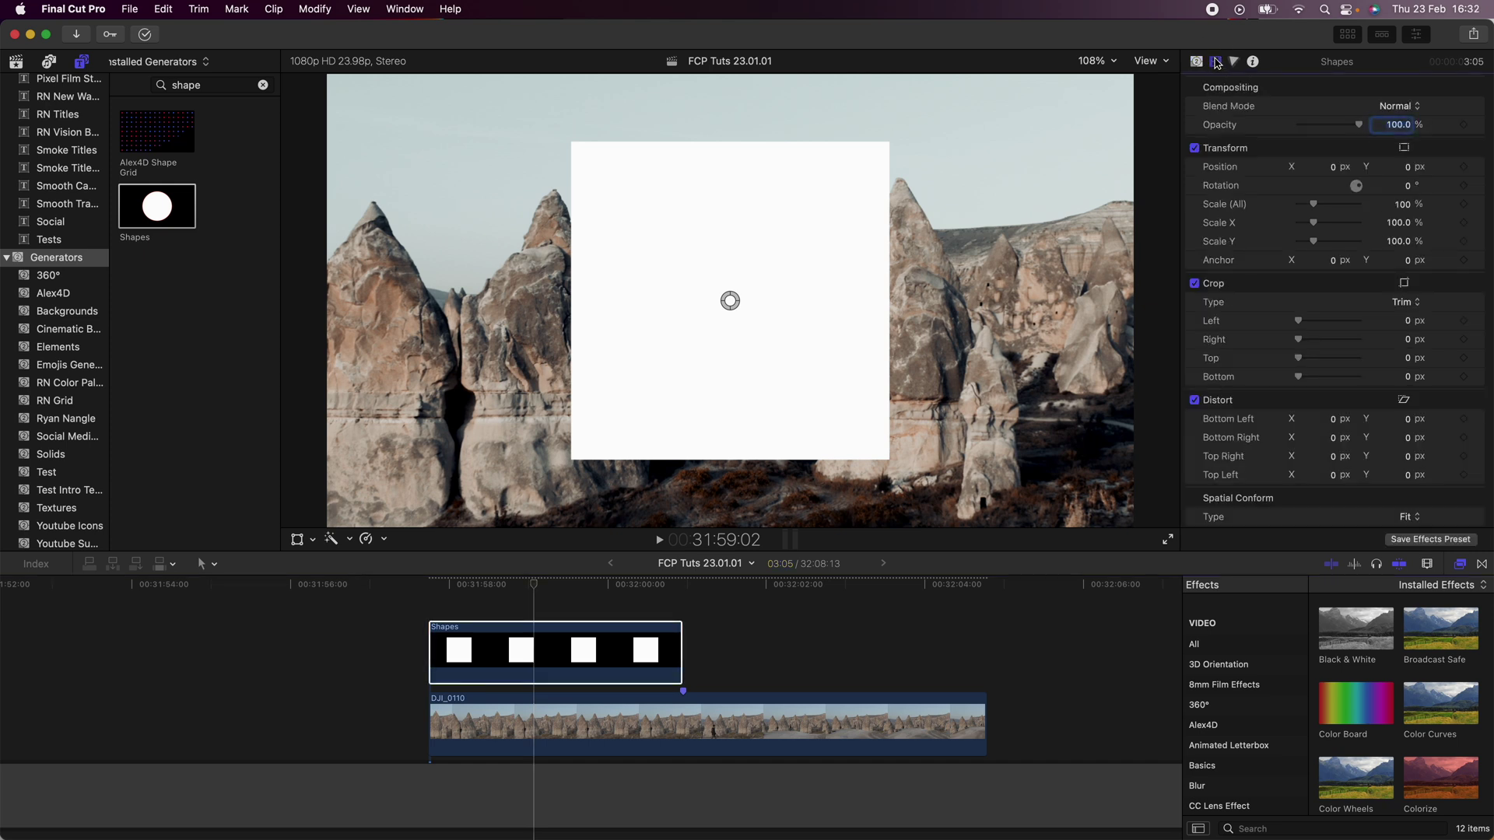
pyautogui.moveTo(1312, 208); pyautogui.dragTo(1300, 211)
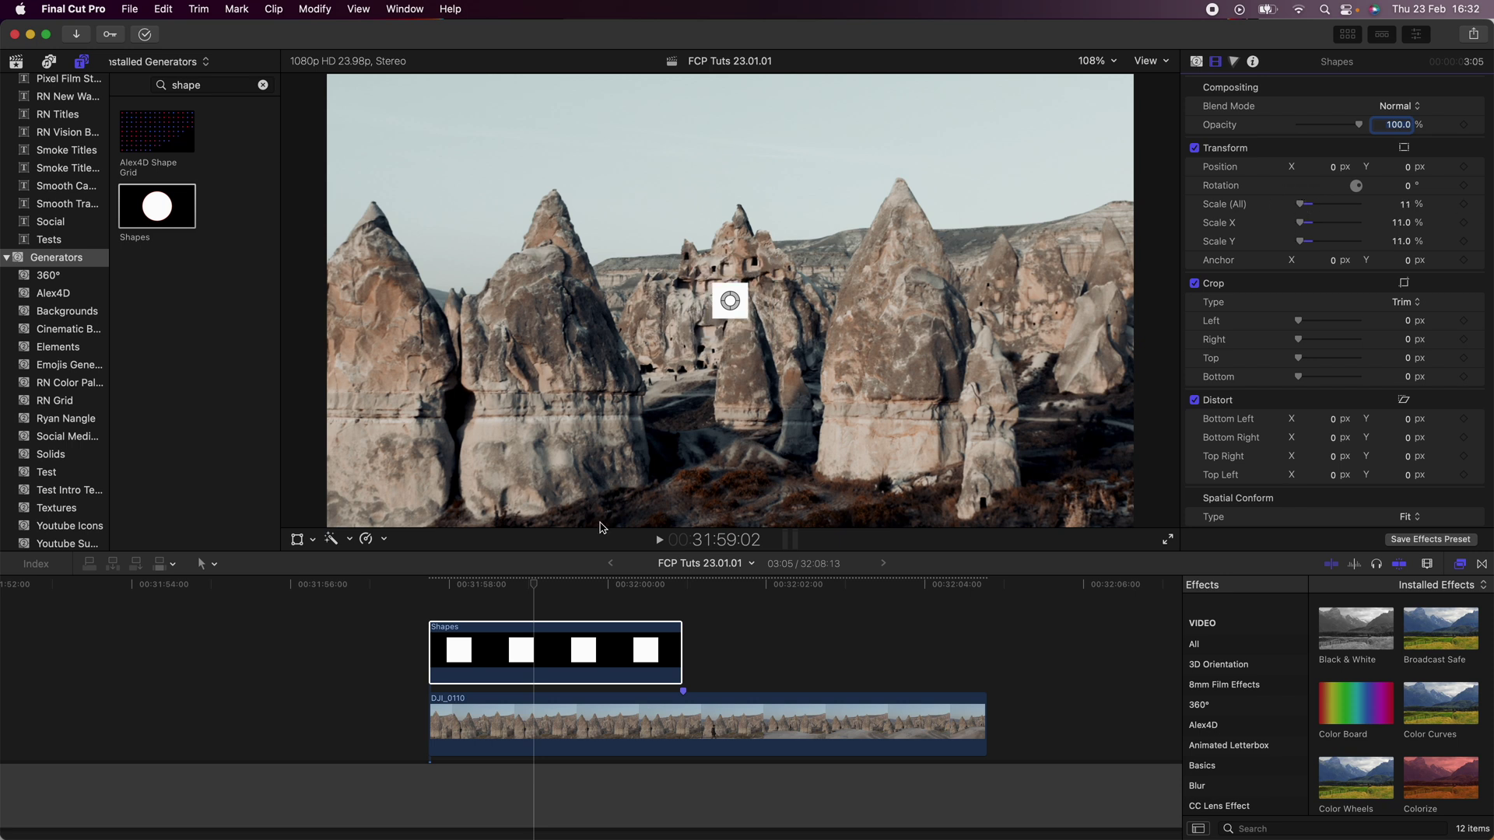
pyautogui.hscroll(-3, 537, 654)
pyautogui.click(538, 589)
pyautogui.moveTo(538, 589); pyautogui.dragTo(520, 589)
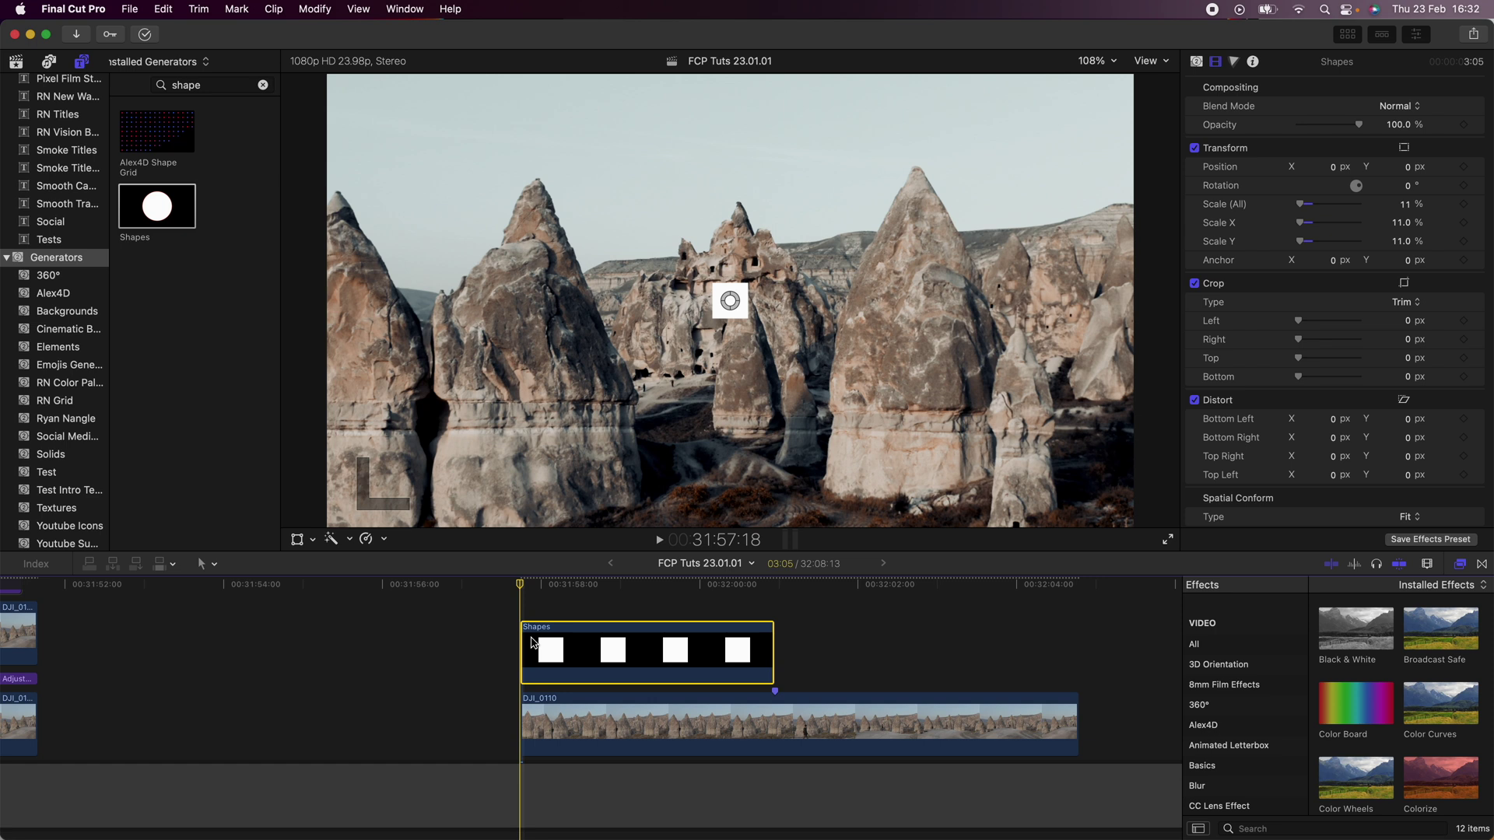
pyautogui.click(1463, 205)
# Step: Animate the square growing in with an 11% scale keyframe at 31:58:04 and 0% at the first keyframe, and play it back
pyautogui.hscroll(1, 499, 622)
pyautogui.scroll(1, 498, 622)
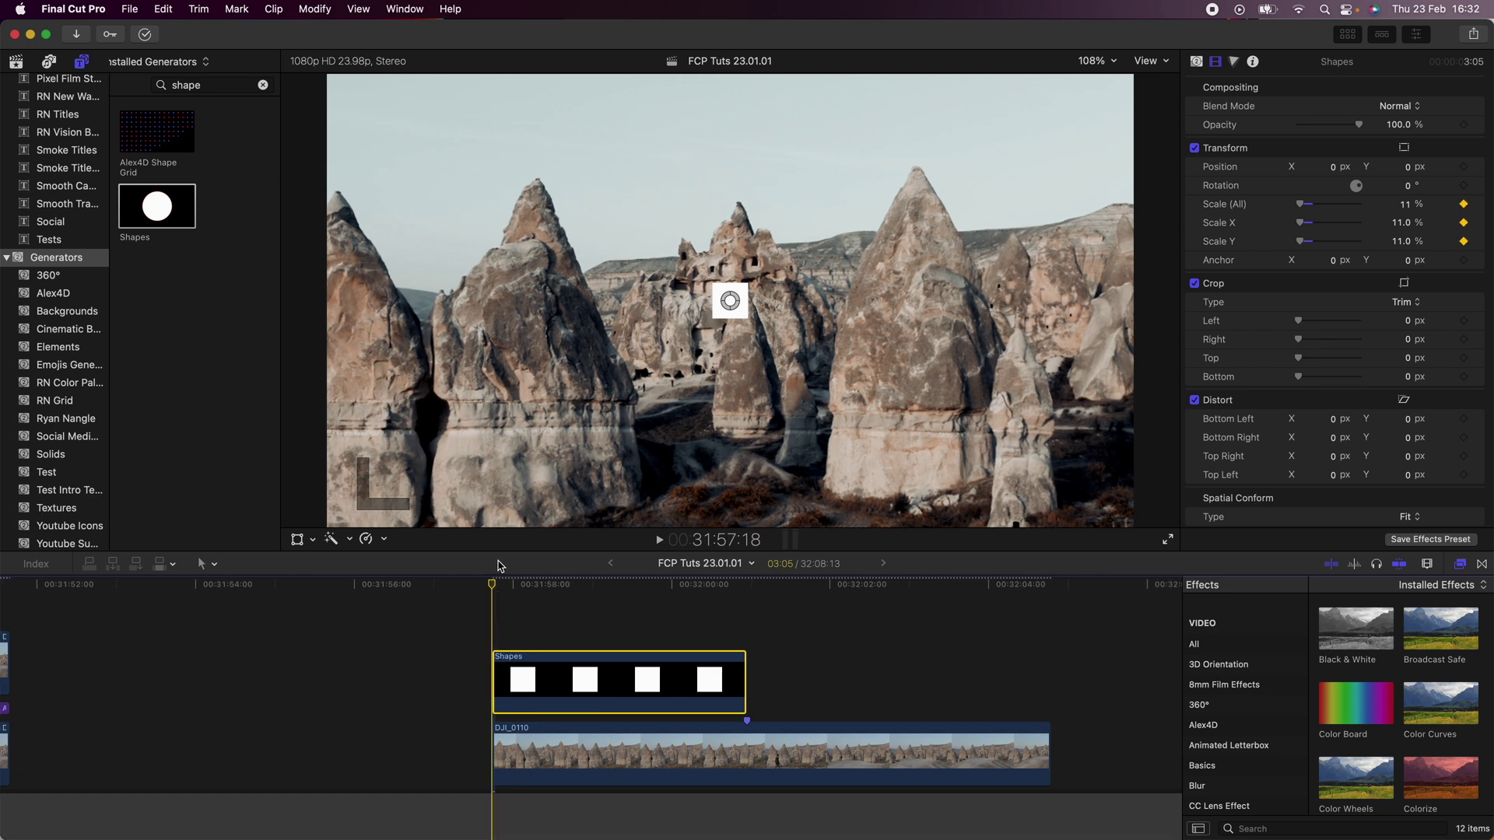
pyautogui.press('Right')
pyautogui.press('Right')
pyautogui.press('Right')
pyautogui.press('Right')
pyautogui.press('Right')
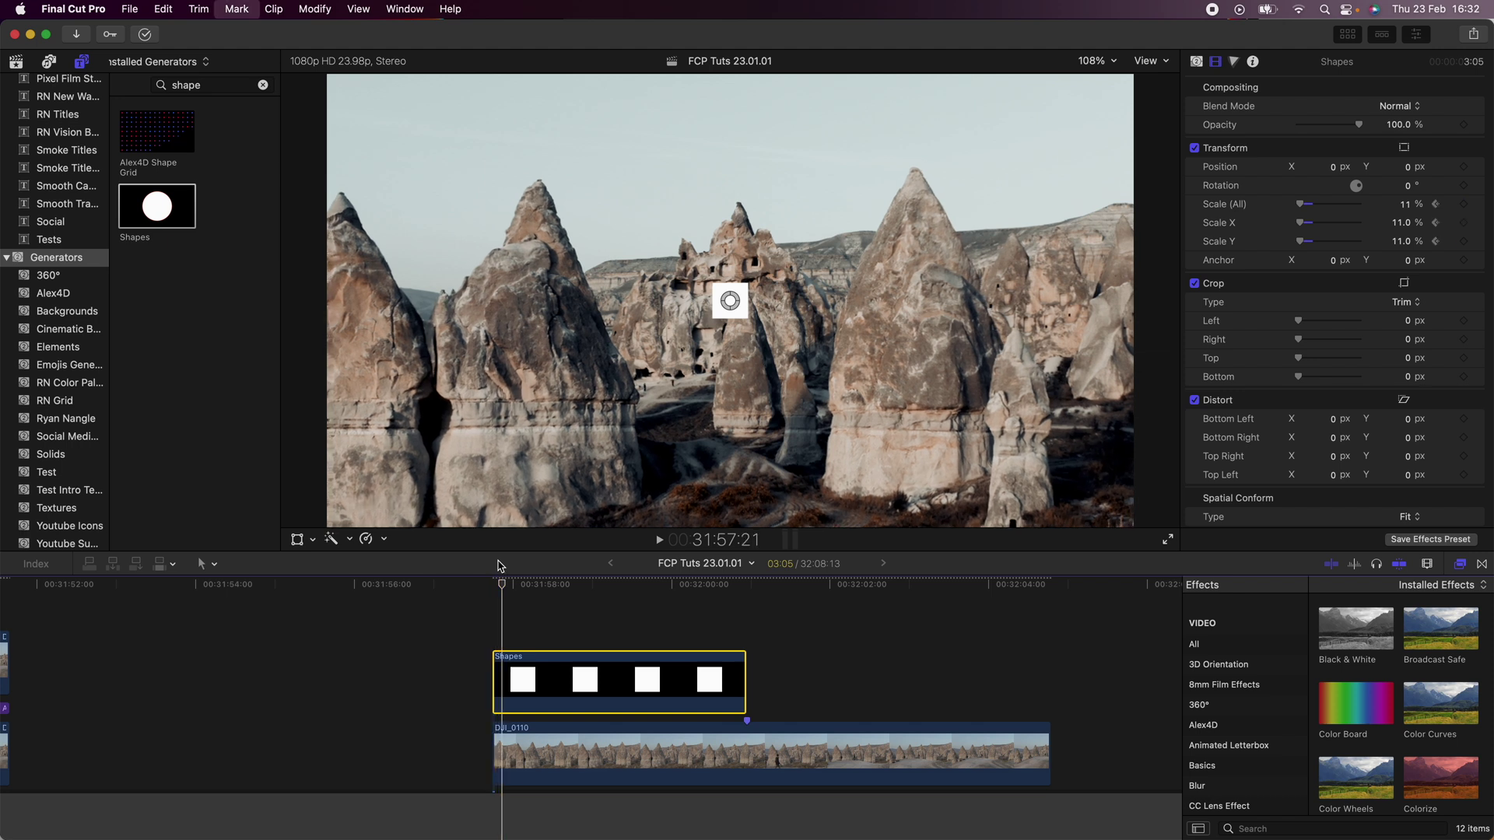
pyautogui.press('Right')
pyautogui.press('Right')
pyautogui.press('Right')
pyautogui.press('Right')
pyautogui.press('Right')
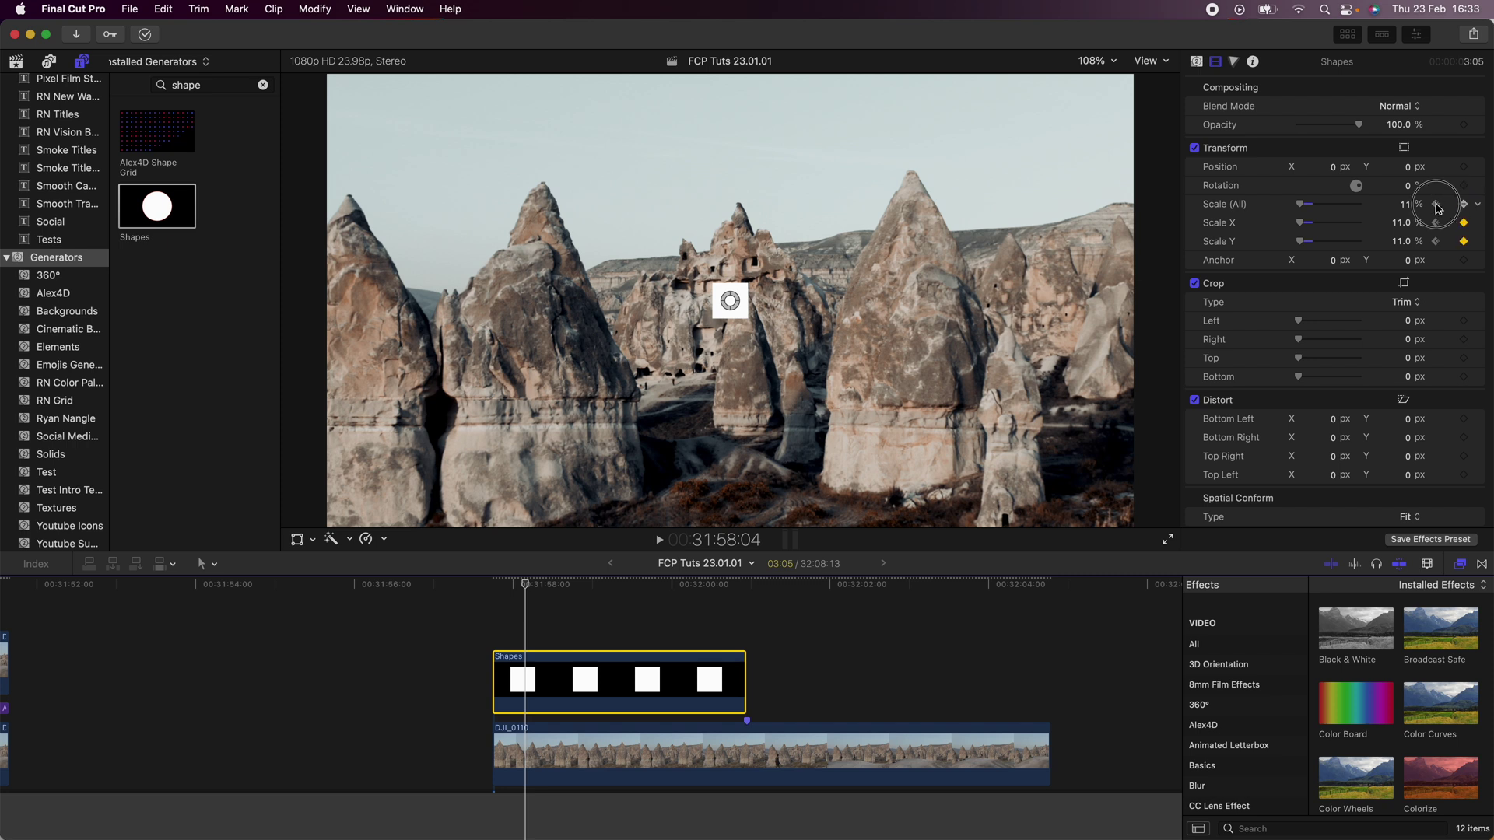
pyautogui.click(1435, 205)
pyautogui.moveTo(1302, 206); pyautogui.dragTo(1285, 207)
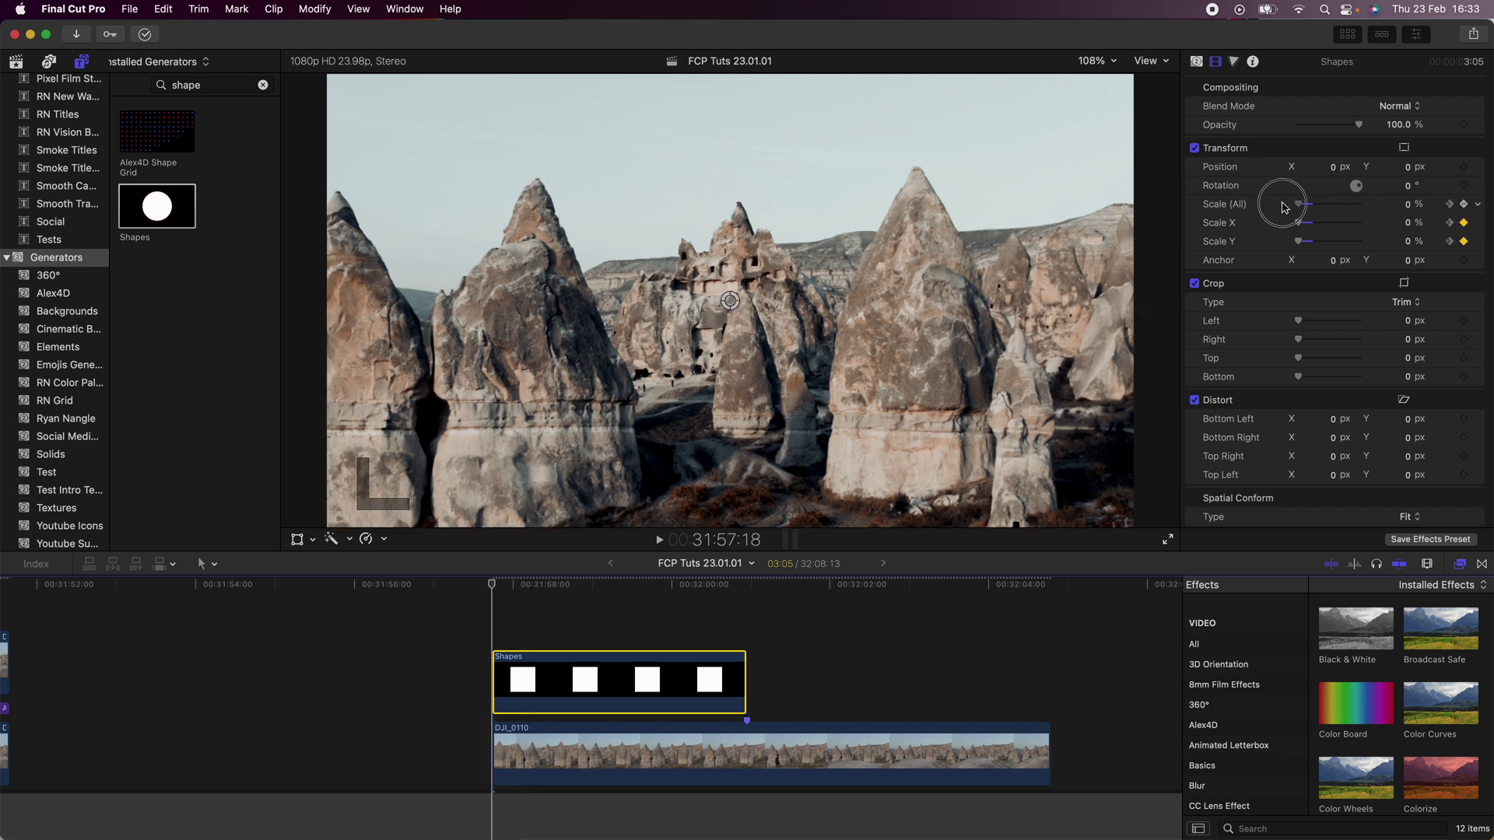
pyautogui.press('space')
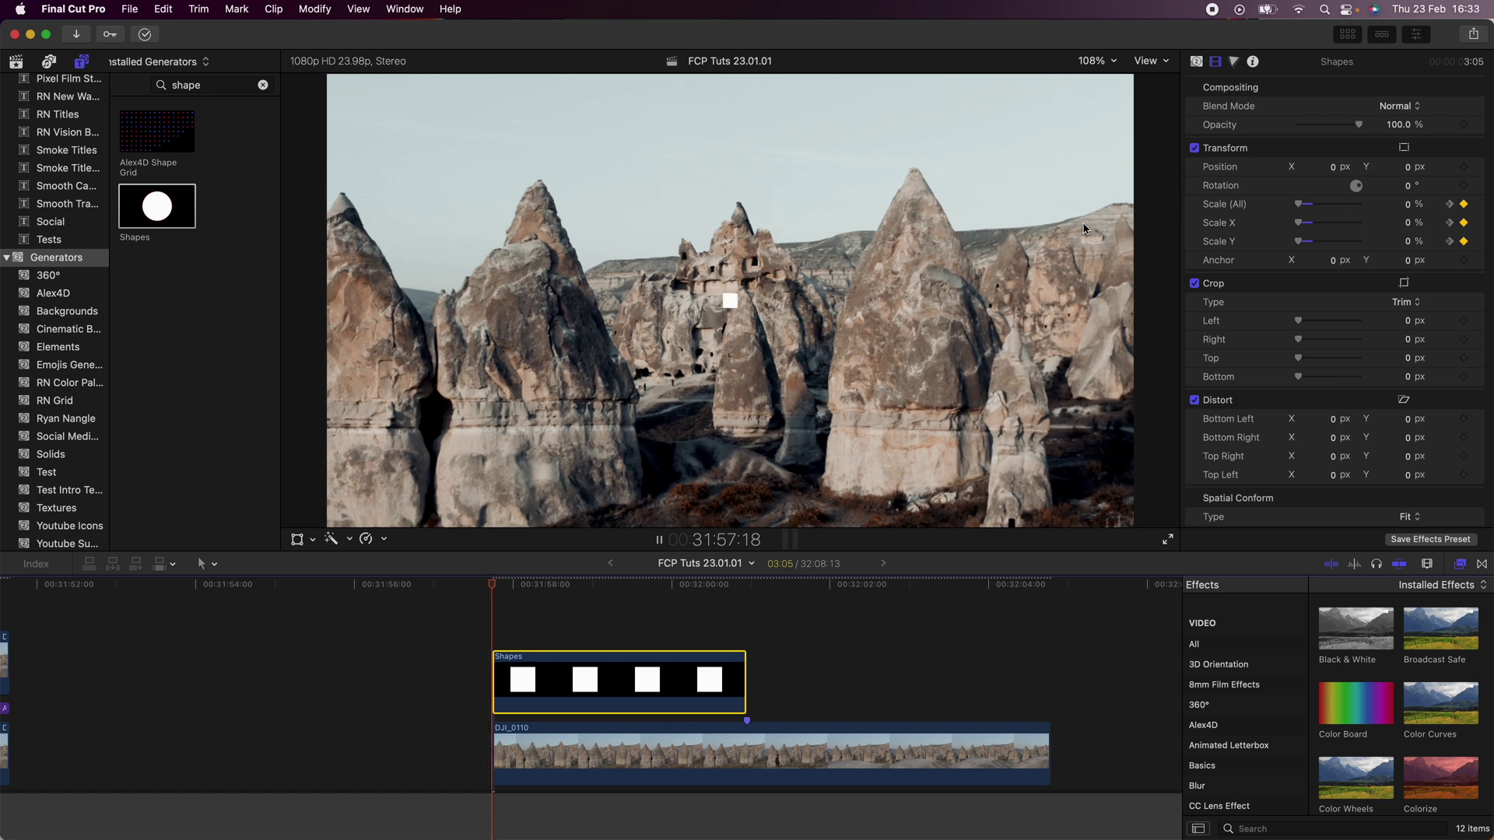
pyautogui.press('space')
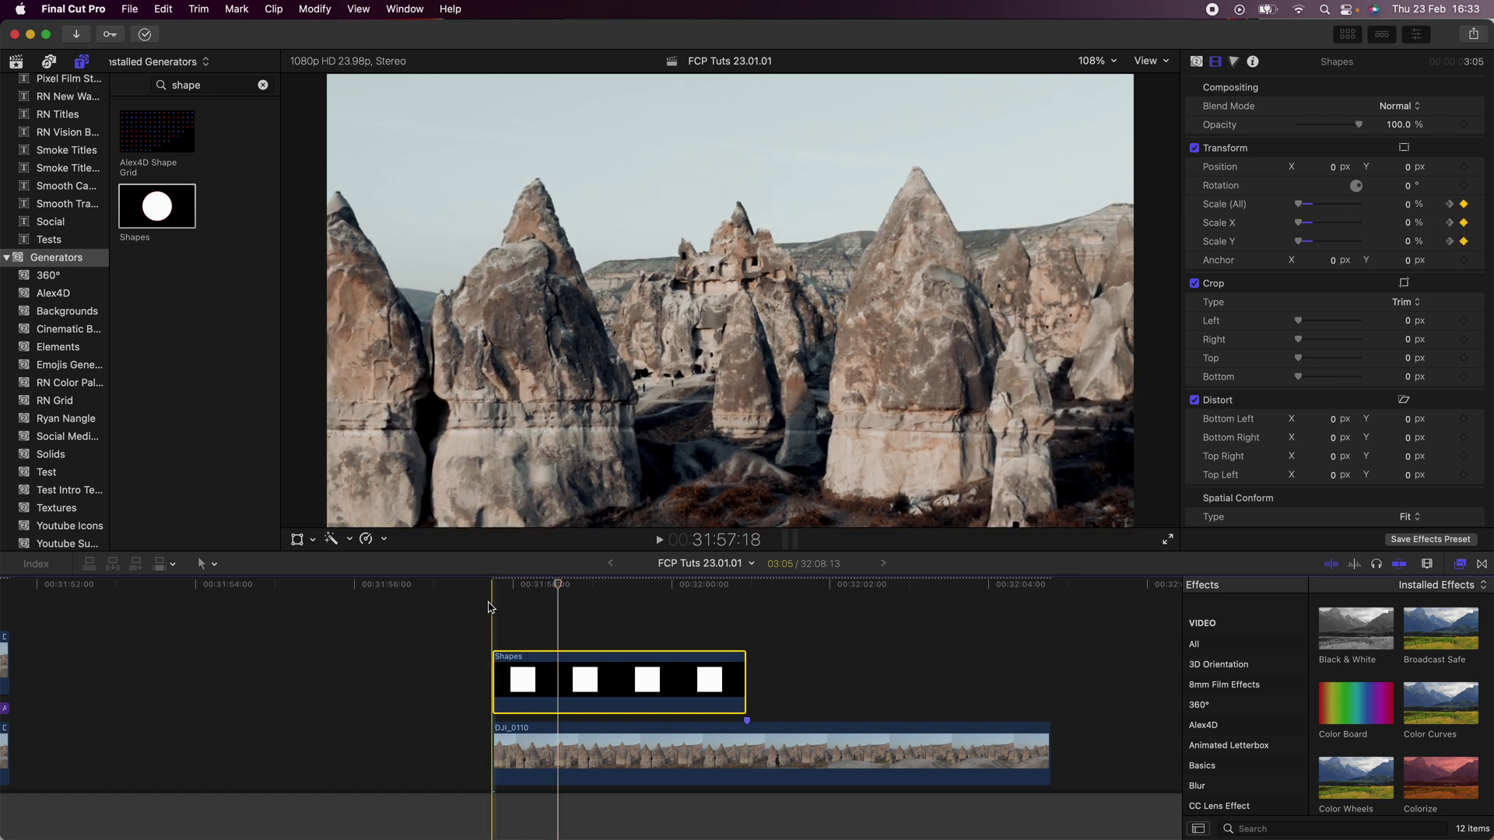
# Step: Animate the square shrinking out with an 11% scale keyframe at 32:00:13 and 0% at 32:00:22
pyautogui.moveTo(515, 585); pyautogui.dragTo(746, 580)
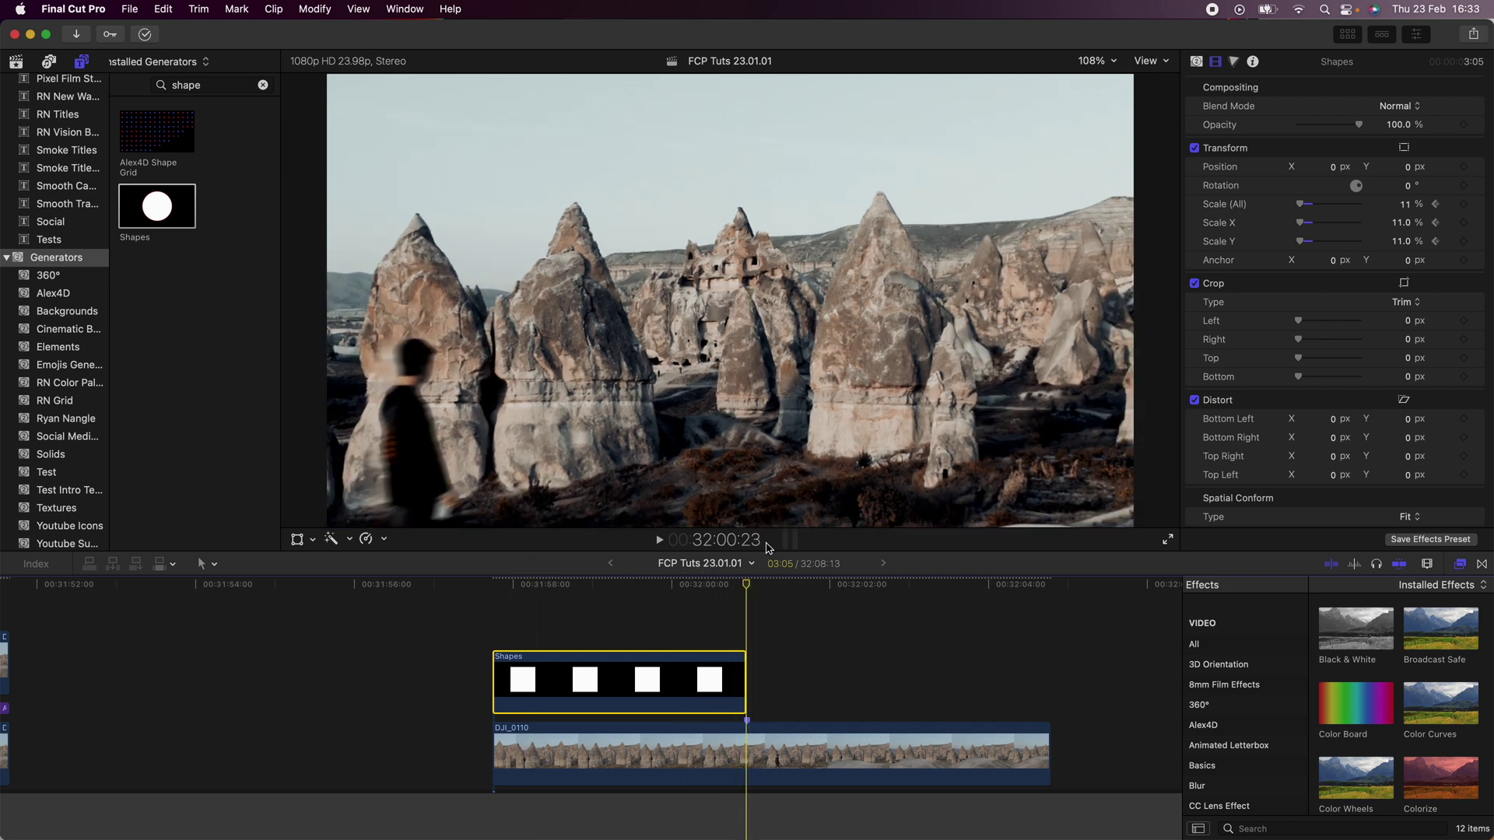
pyautogui.hotkey('shift', 'Left')
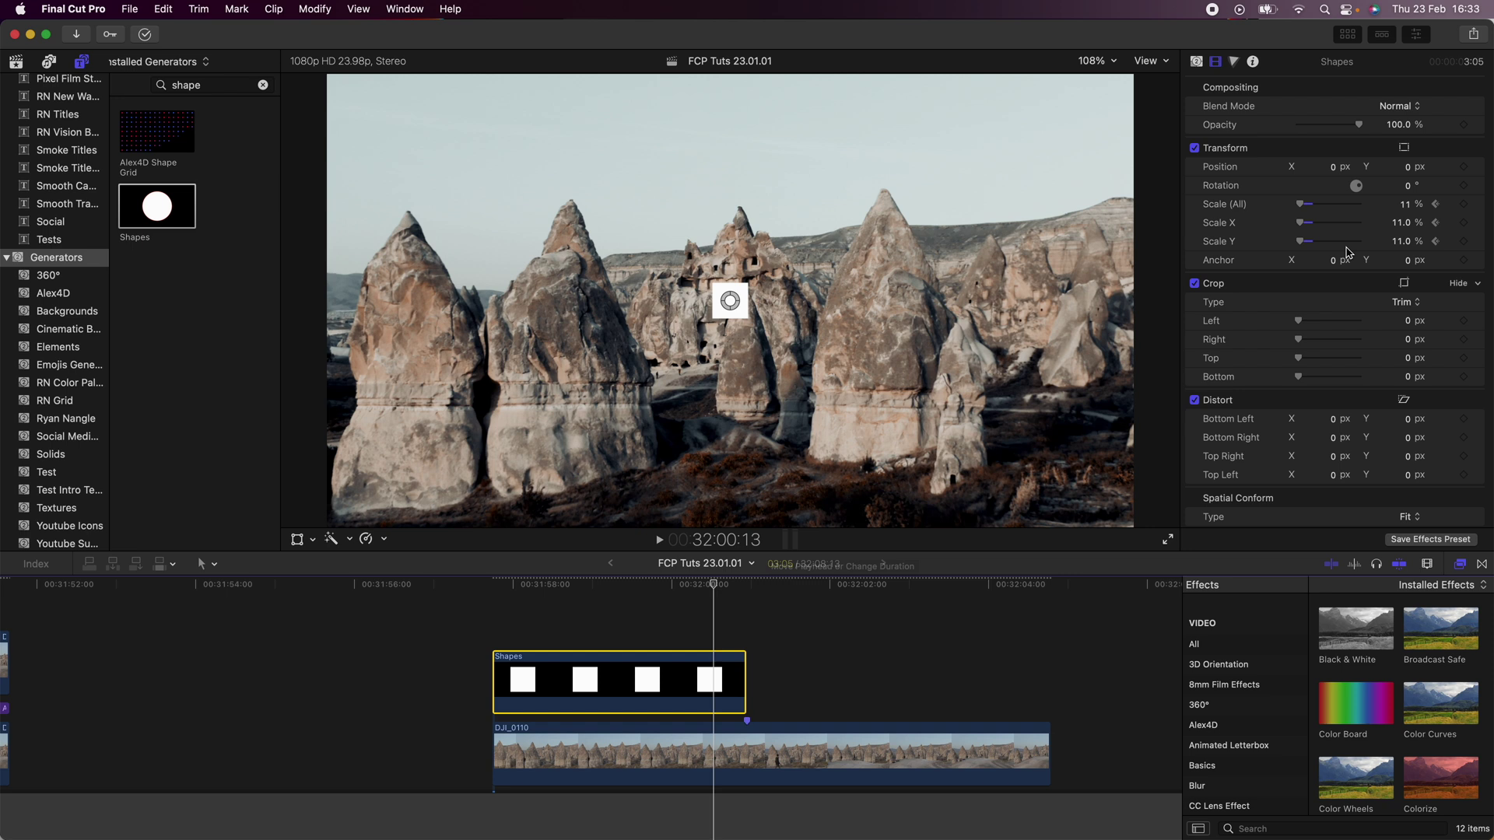
pyautogui.click(1465, 209)
pyautogui.hotkey('shift', 'Right')
pyautogui.press('Left')
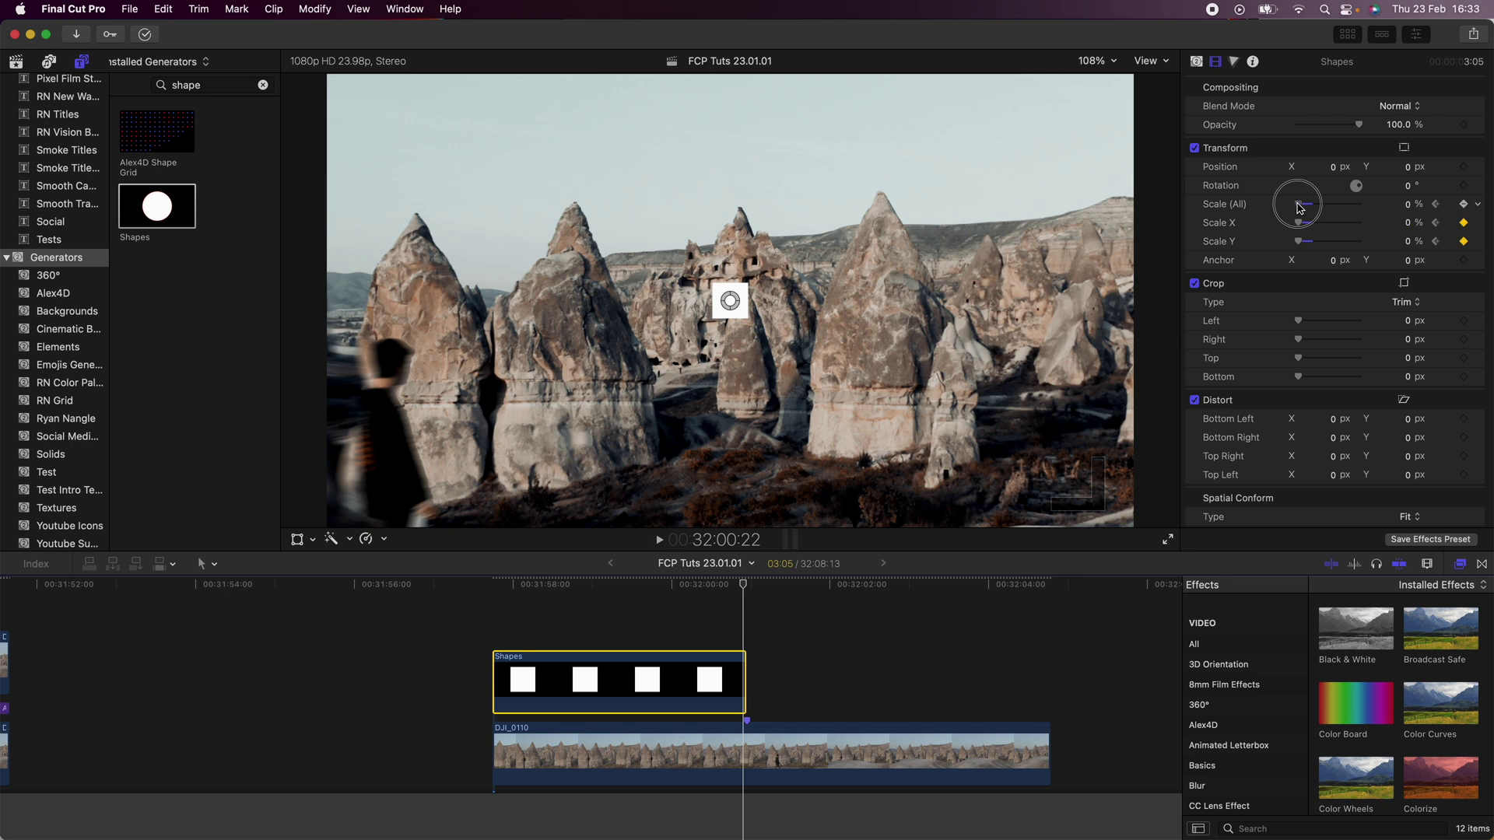
pyautogui.moveTo(1302, 209); pyautogui.dragTo(1285, 210)
# Step: Duplicate the Shapes clip into a stack of five above DJI_0110, reducing the timeline clip height to fit them
pyautogui.scroll(-1, 662, 661)
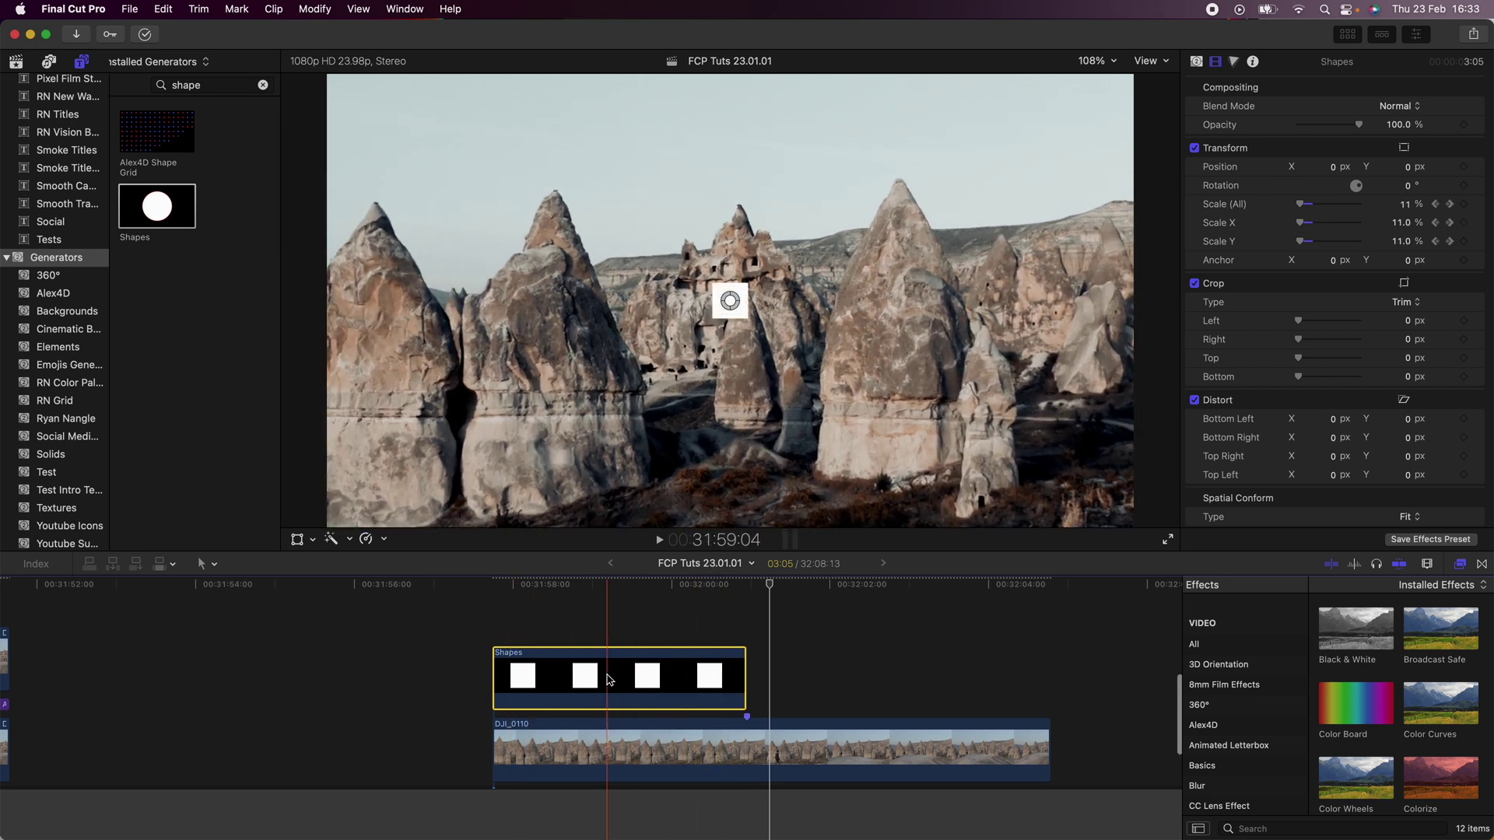
pyautogui.moveTo(589, 683); pyautogui.dragTo(595, 781)
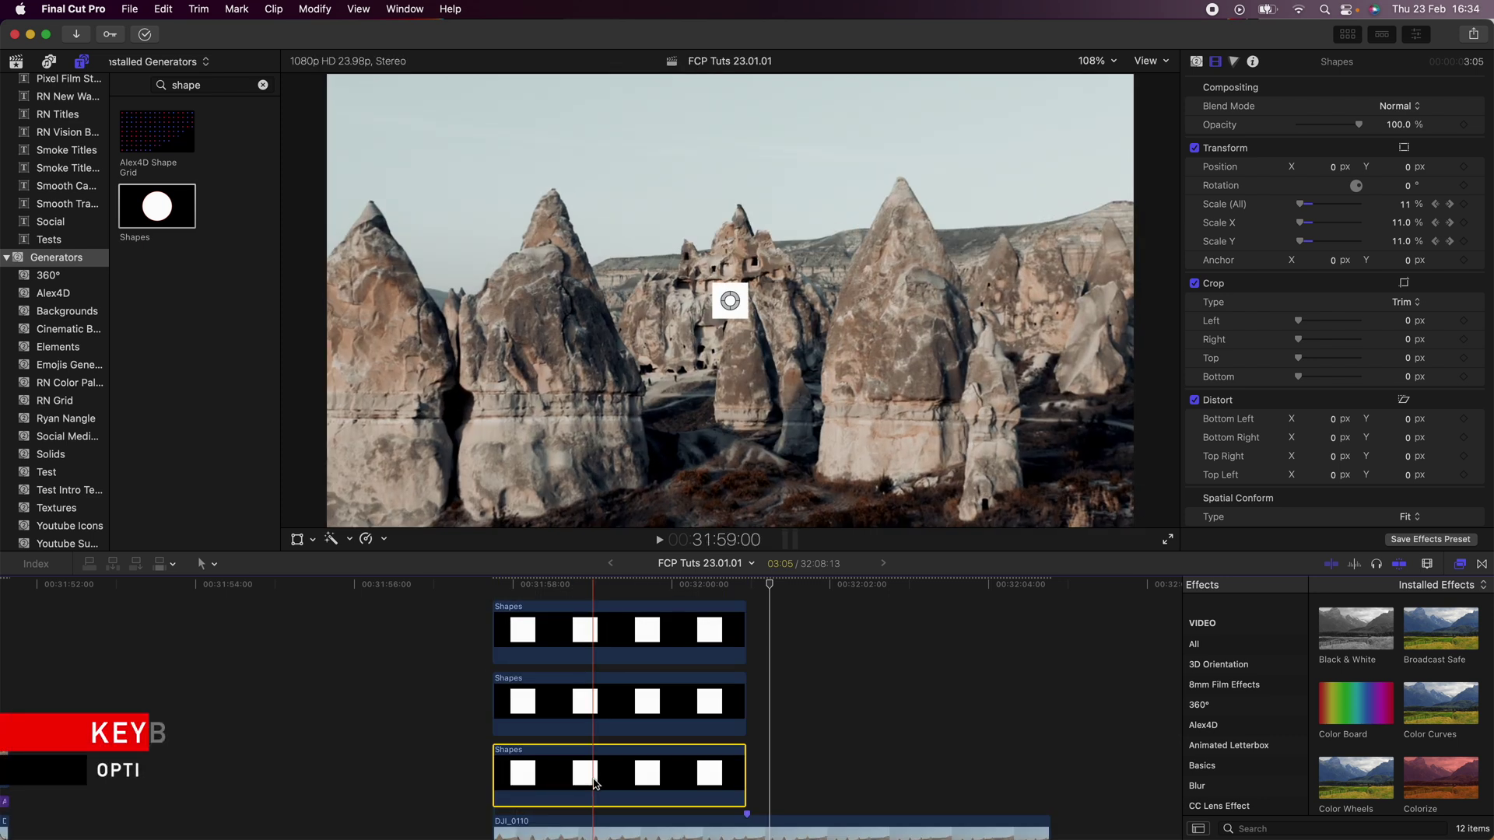
pyautogui.moveTo(595, 781); pyautogui.dragTo(597, 724)
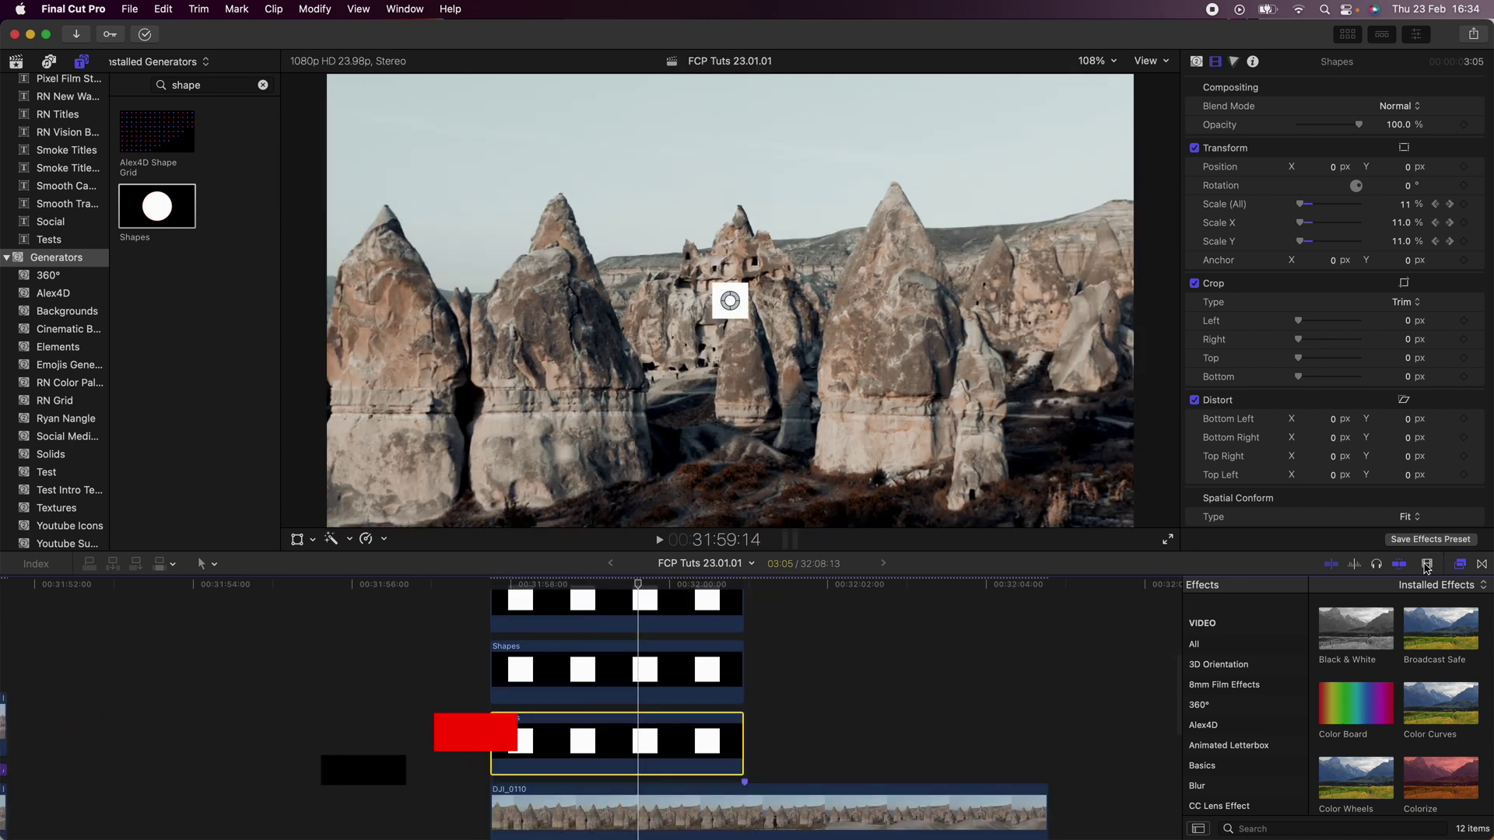
pyautogui.click(1427, 565)
pyautogui.moveTo(1357, 667); pyautogui.dragTo(1313, 666)
pyautogui.moveTo(622, 719); pyautogui.dragTo(615, 637)
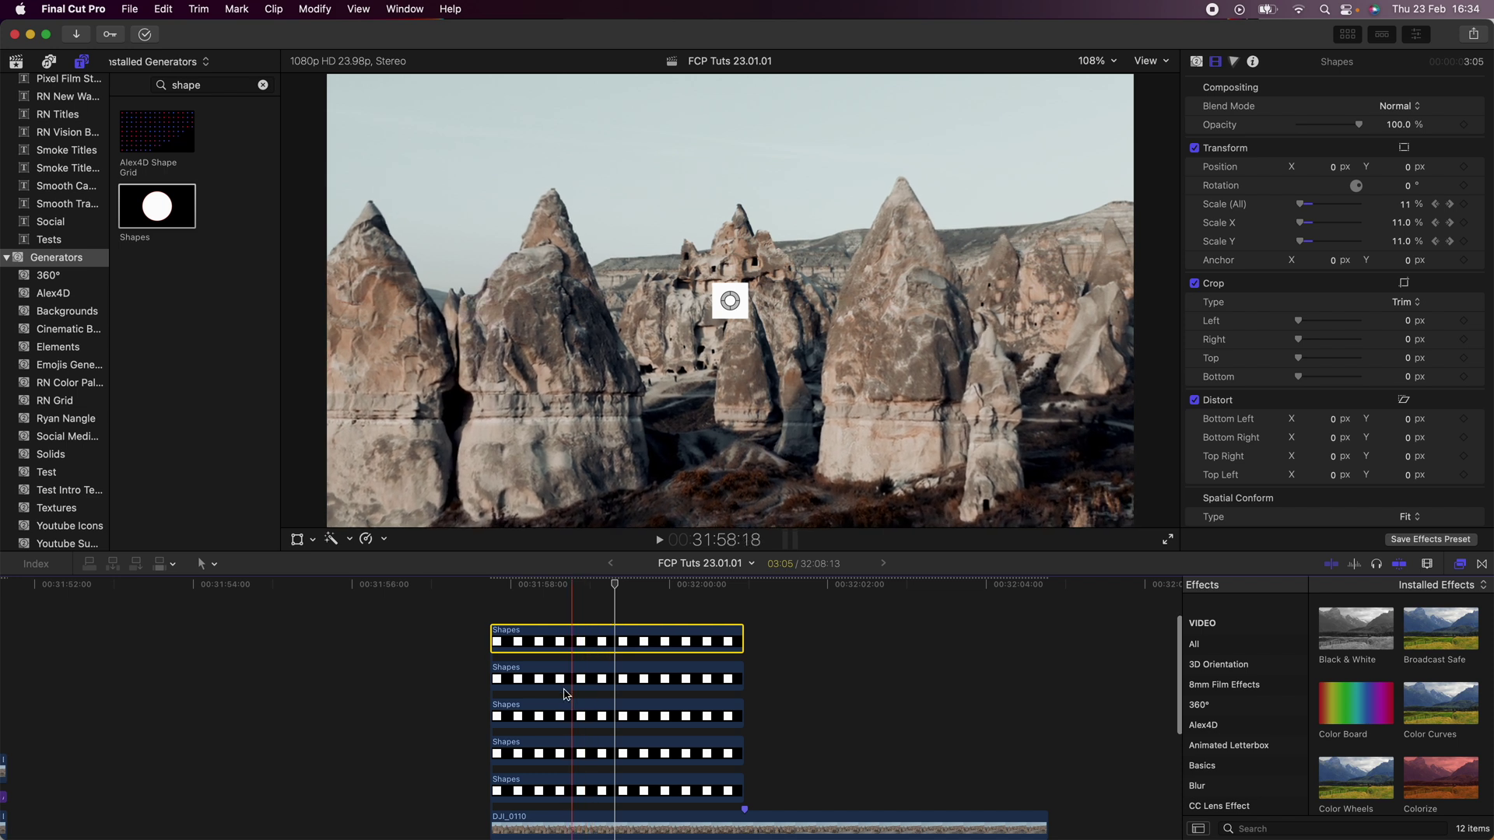
# Step: Move the topmost Shapes square beside the others with Transform, setting its X position to -84.8 px
pyautogui.hscroll(-2, 591, 677)
pyautogui.click(607, 644)
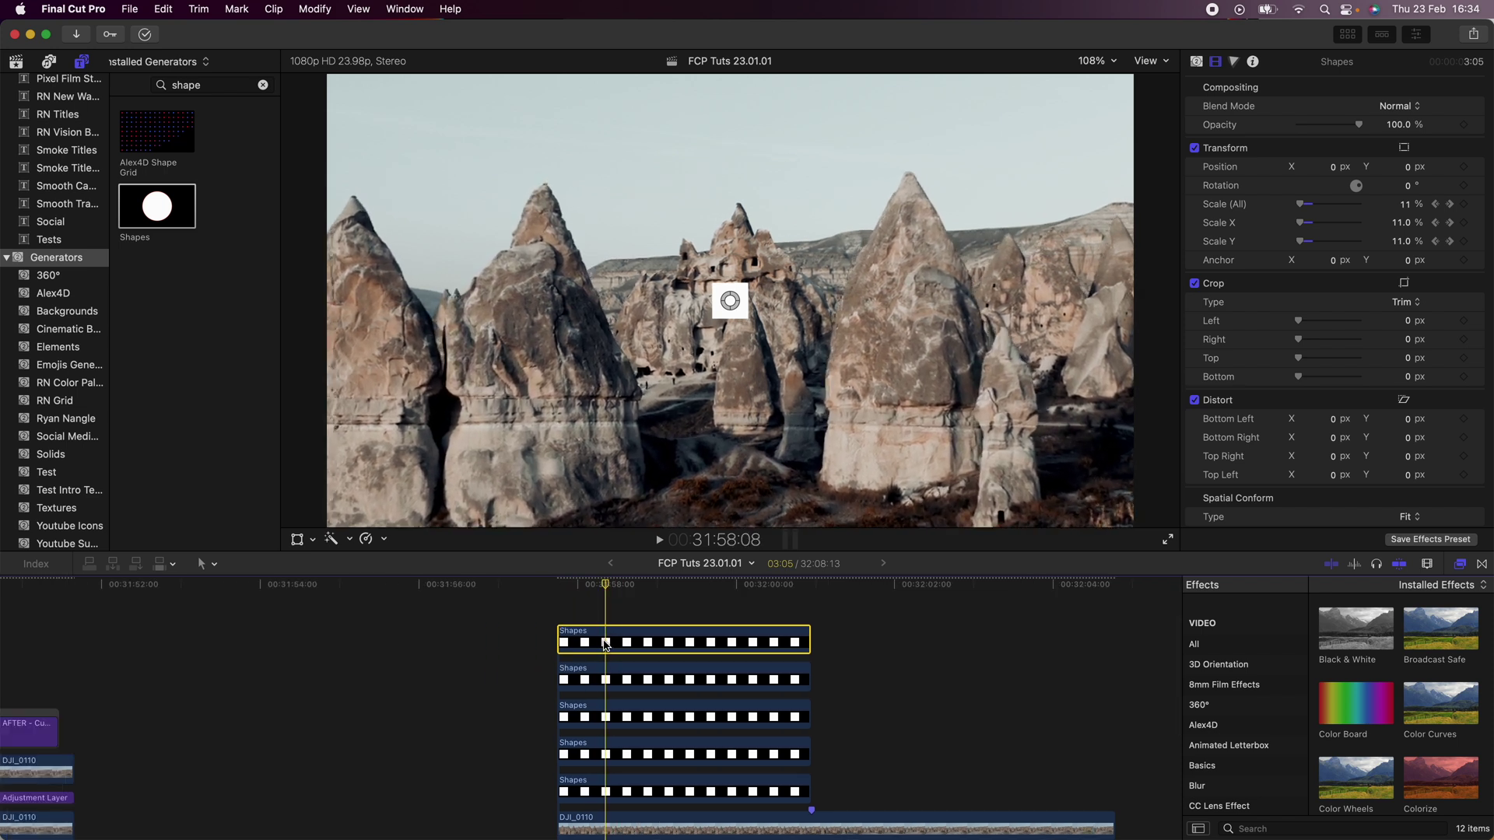
pyautogui.click(298, 540)
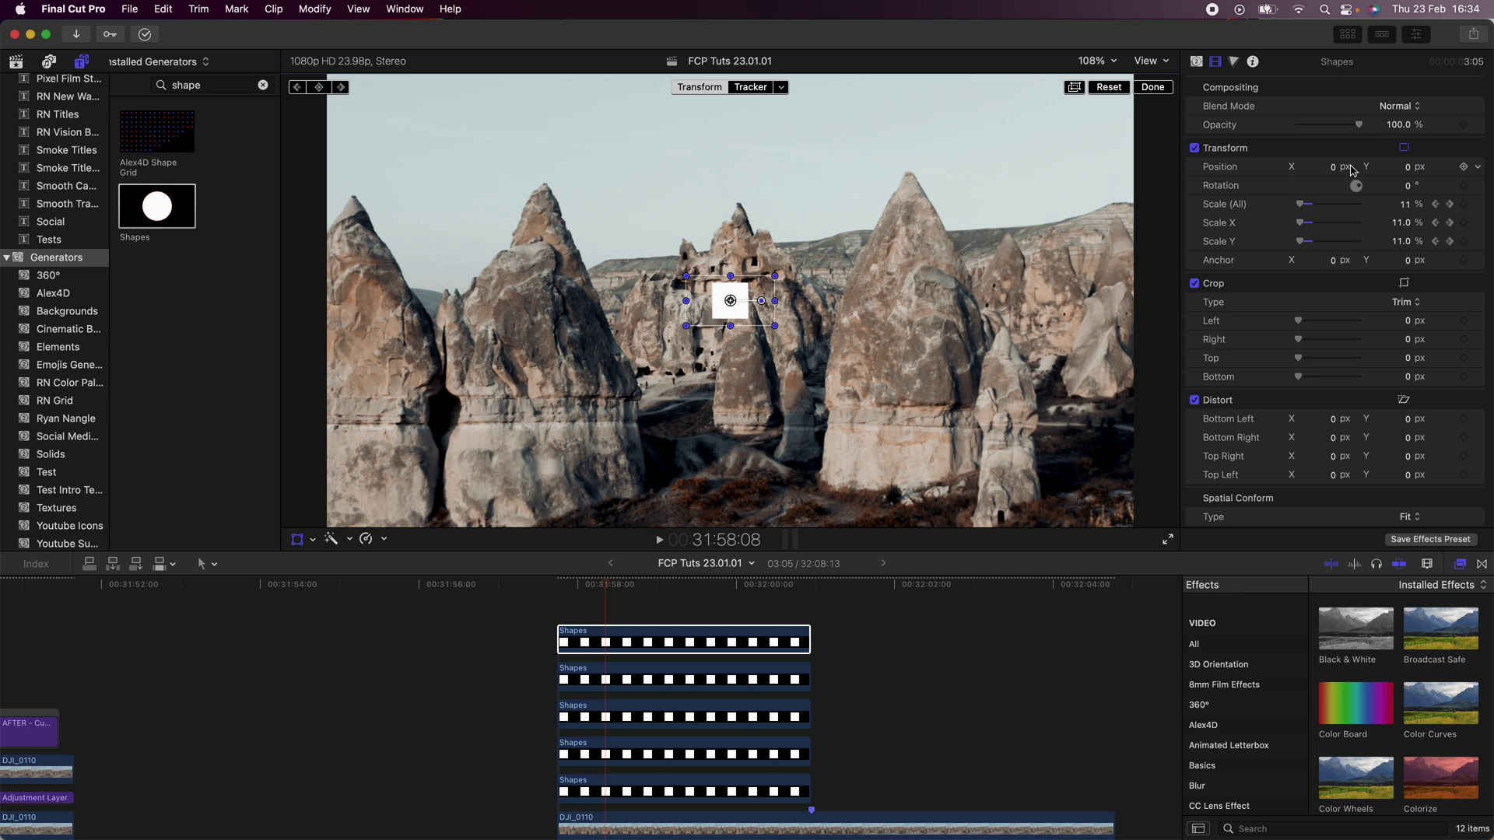
pyautogui.moveTo(1335, 170); pyautogui.dragTo(1269, 169)
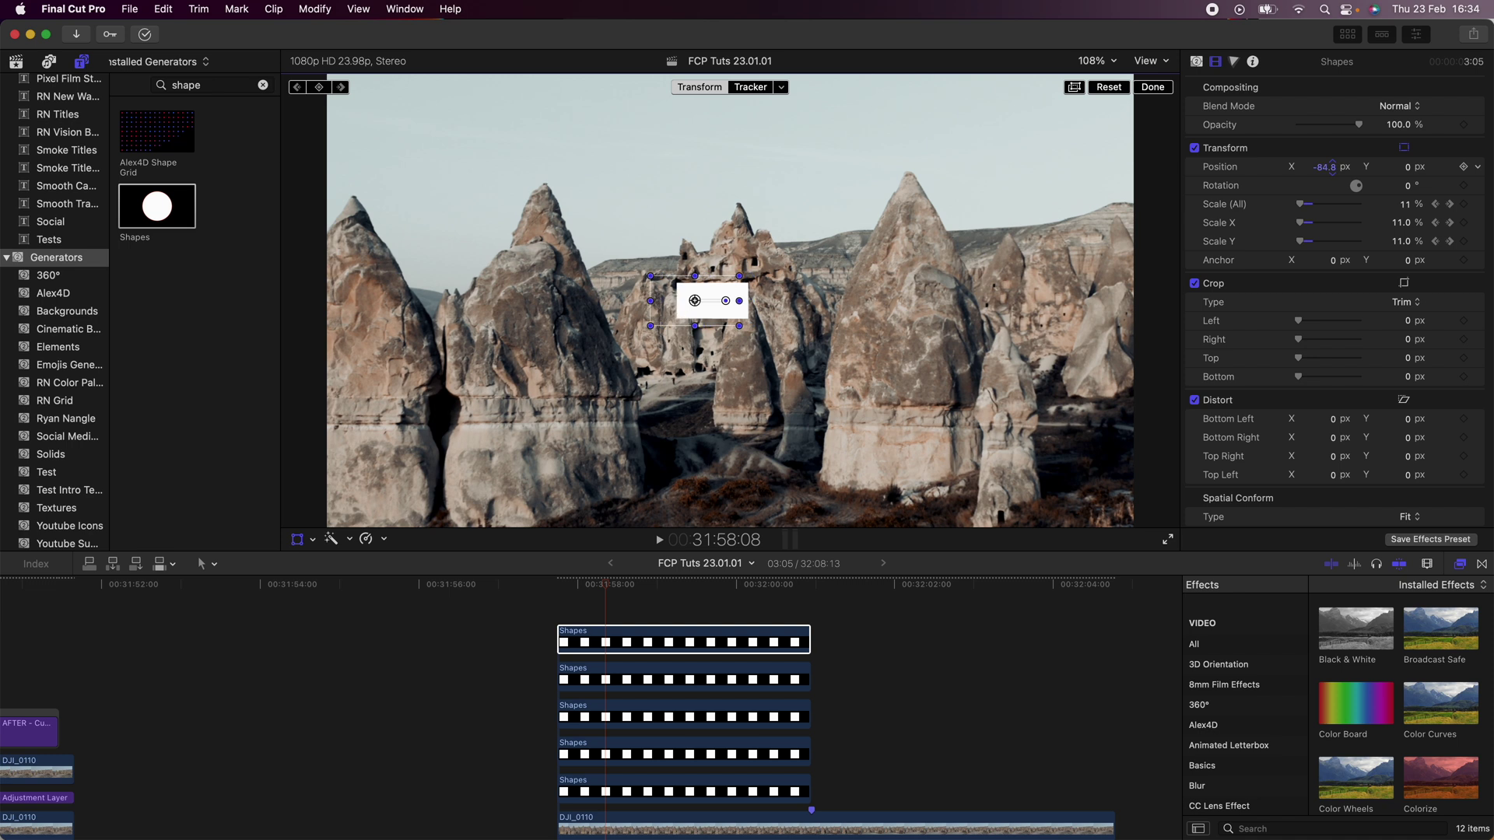
# Step: Show the video animation of the topmost Shapes clip and add a position keyframe at 31:59:08
pyautogui.rightClick(603, 640)
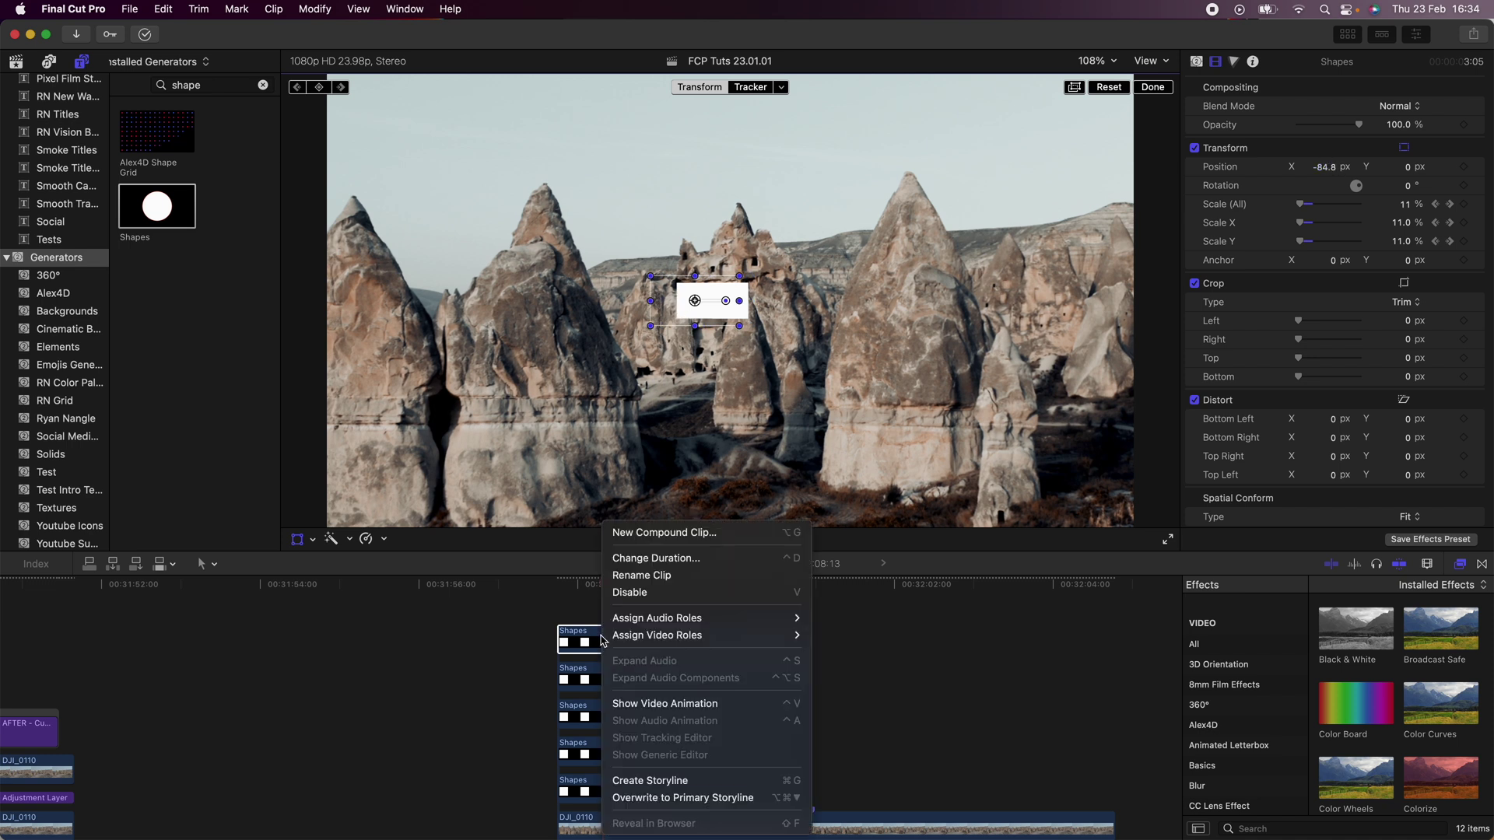
pyautogui.click(638, 703)
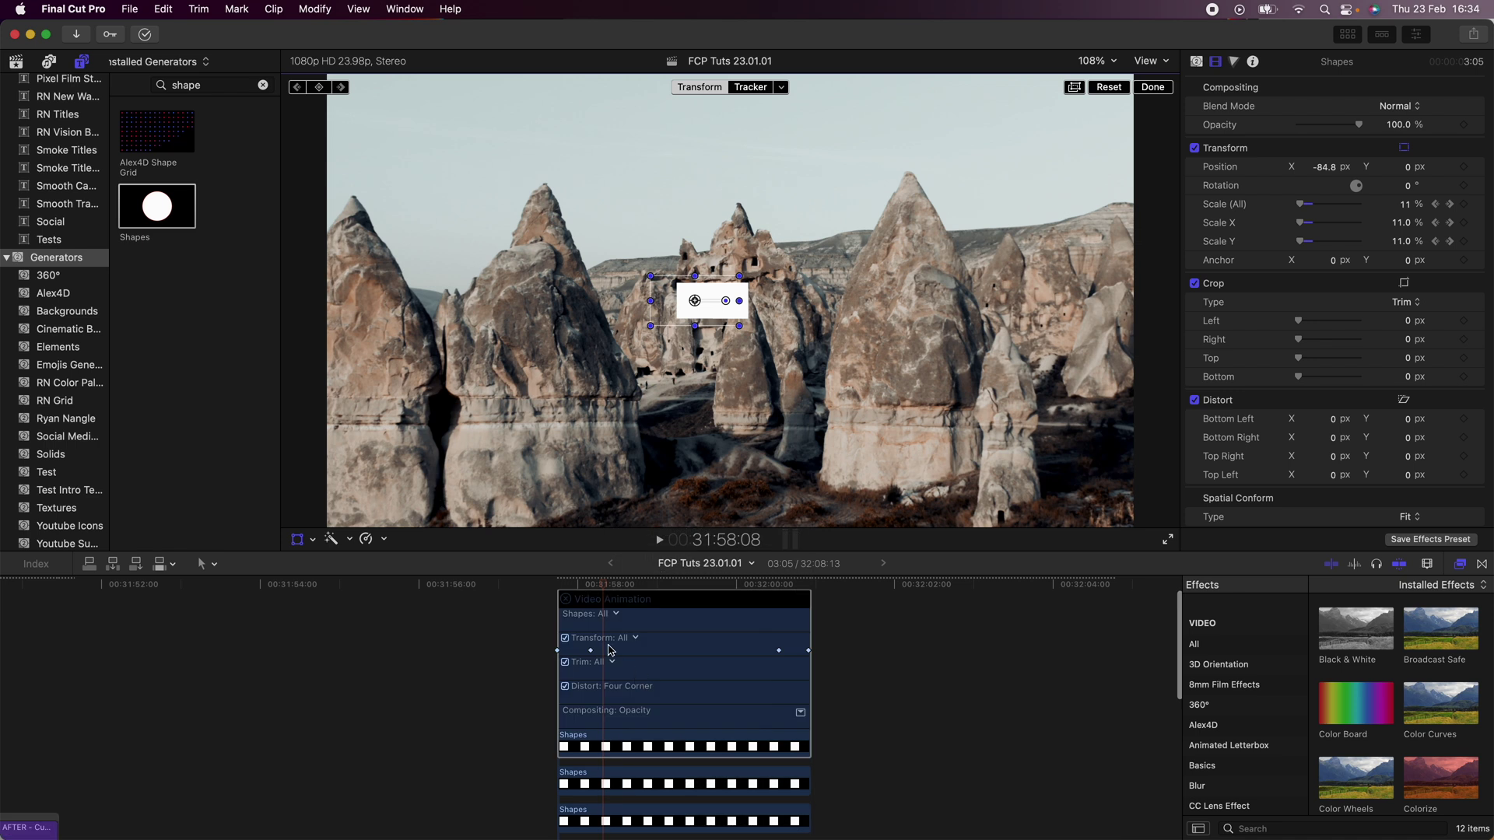
pyautogui.moveTo(603, 586); pyautogui.dragTo(684, 587)
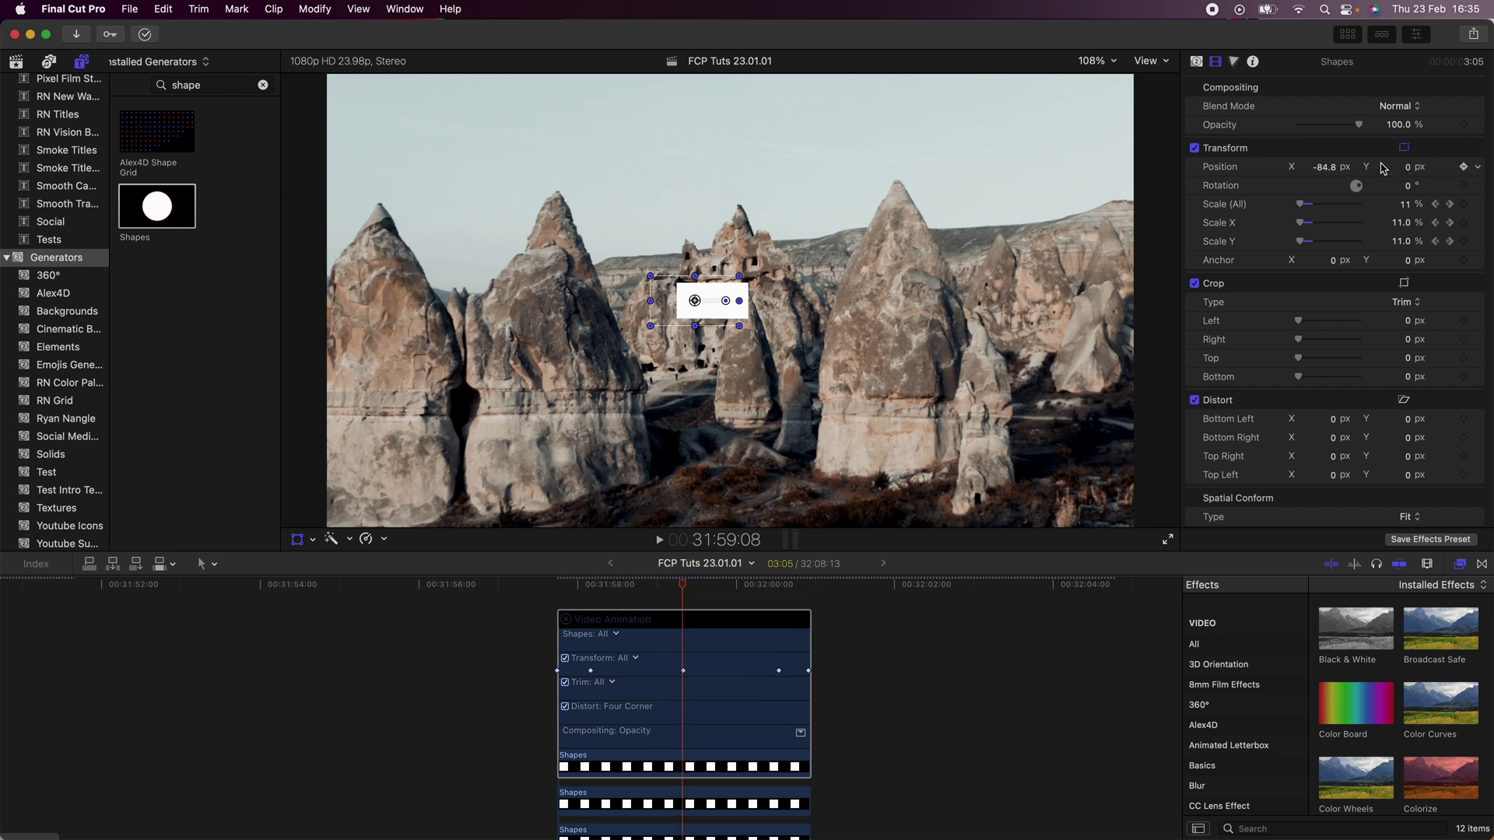
# Step: Move the topmost Shapes square to X -261.3 px, Y 310.4 px at 32:00:13 and play back its movement
pyautogui.moveTo(704, 591); pyautogui.dragTo(778, 591)
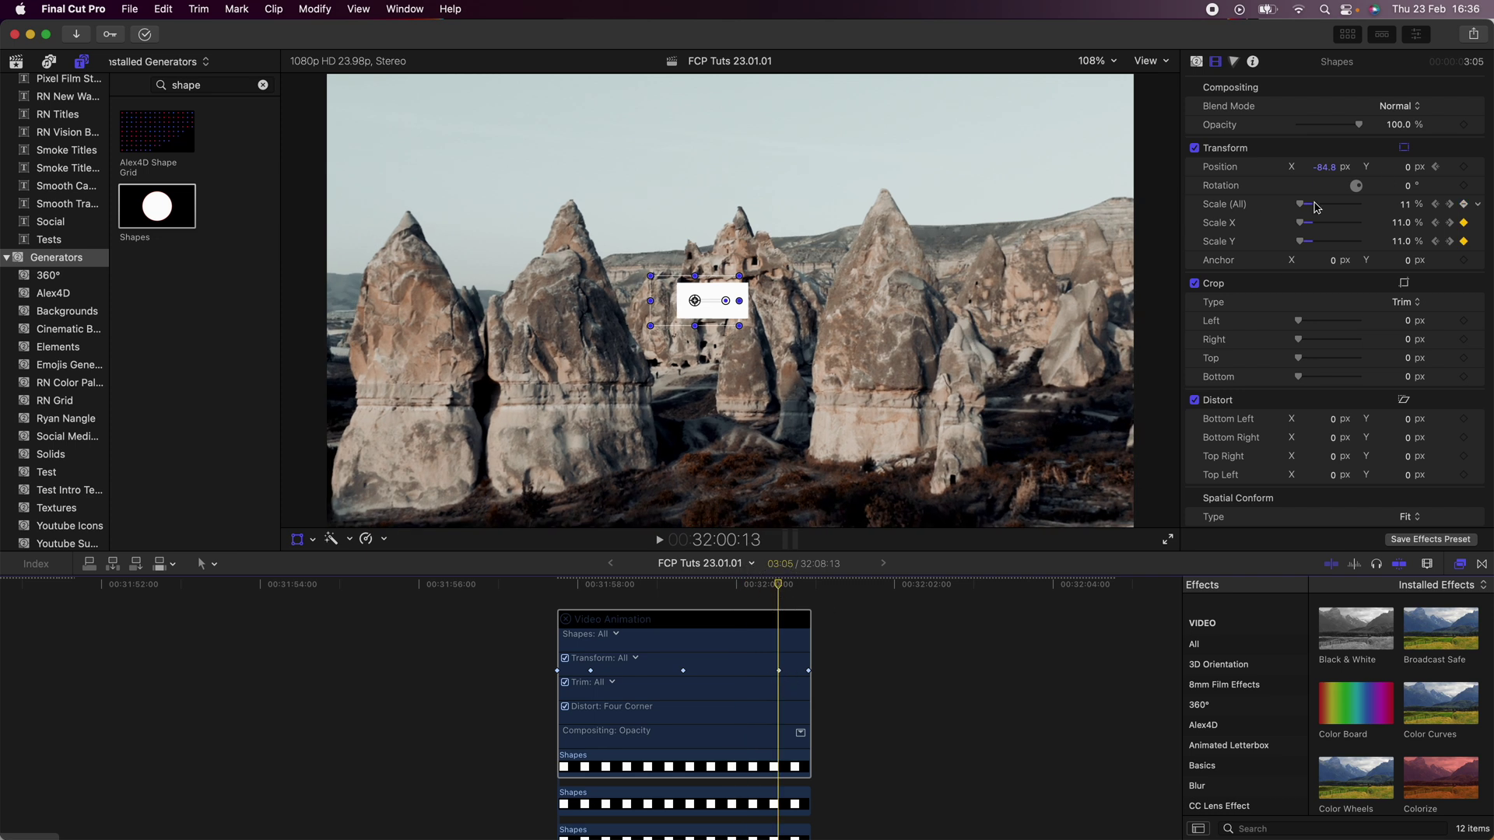
pyautogui.moveTo(694, 301); pyautogui.dragTo(620, 171)
pyautogui.press('Up')
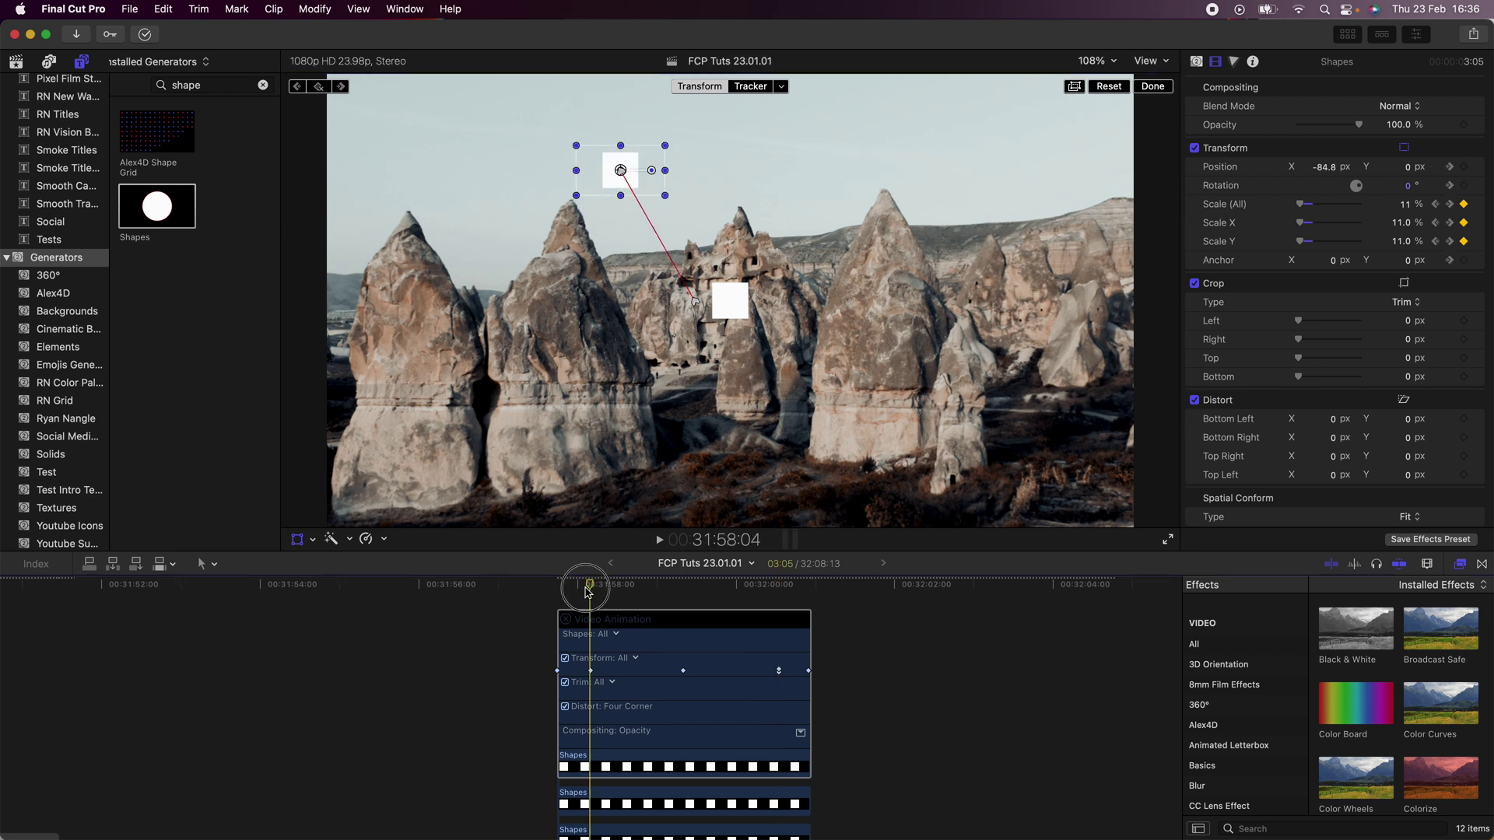
pyautogui.press('space')
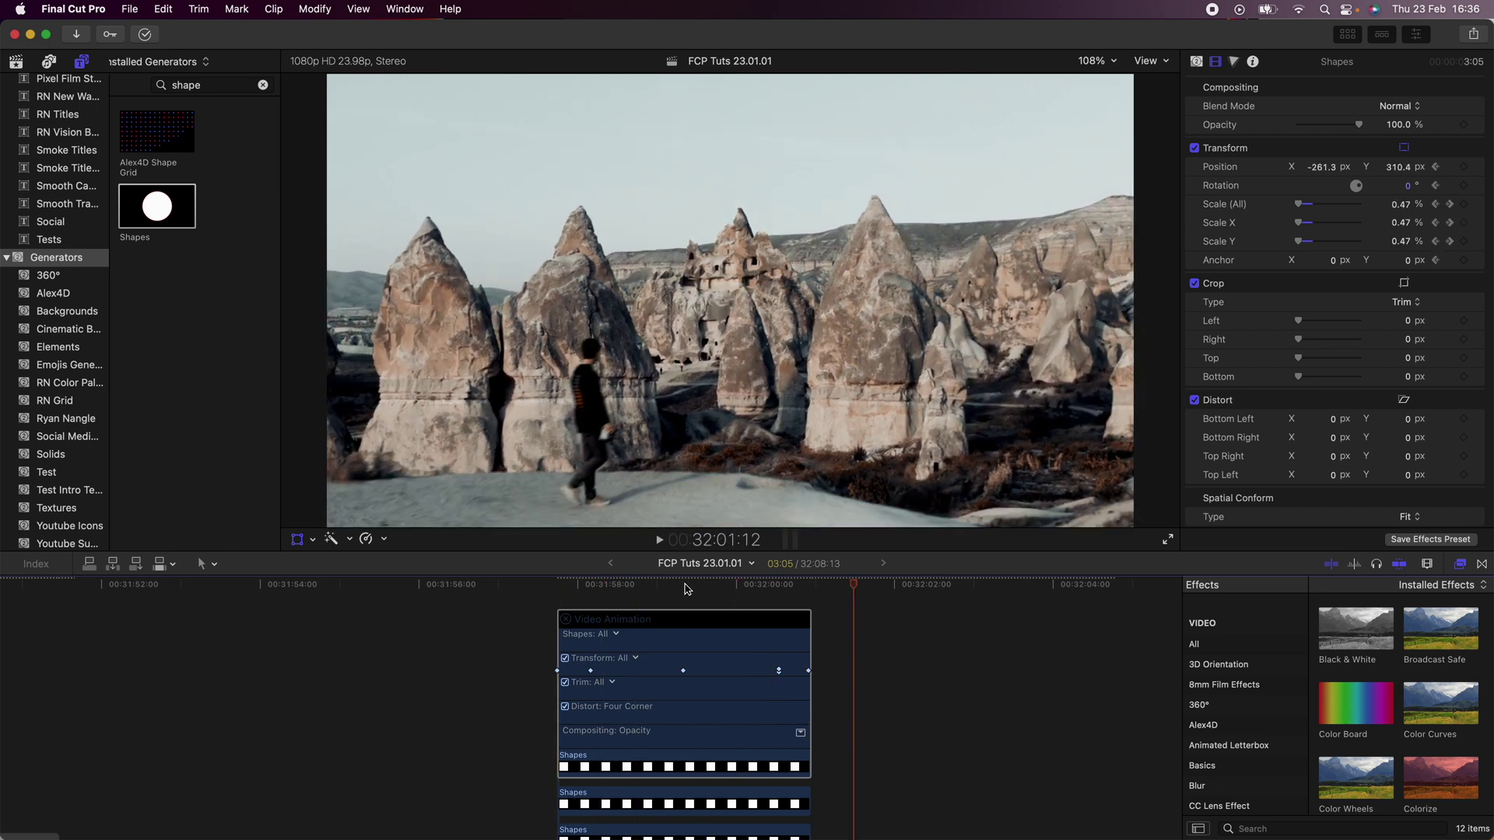
# Step: Hide the topmost clip's video animation and set the second Shapes square's X position to -168.1 px, beside the others
pyautogui.click(685, 685)
pyautogui.hotkey('ctrl', 'v')
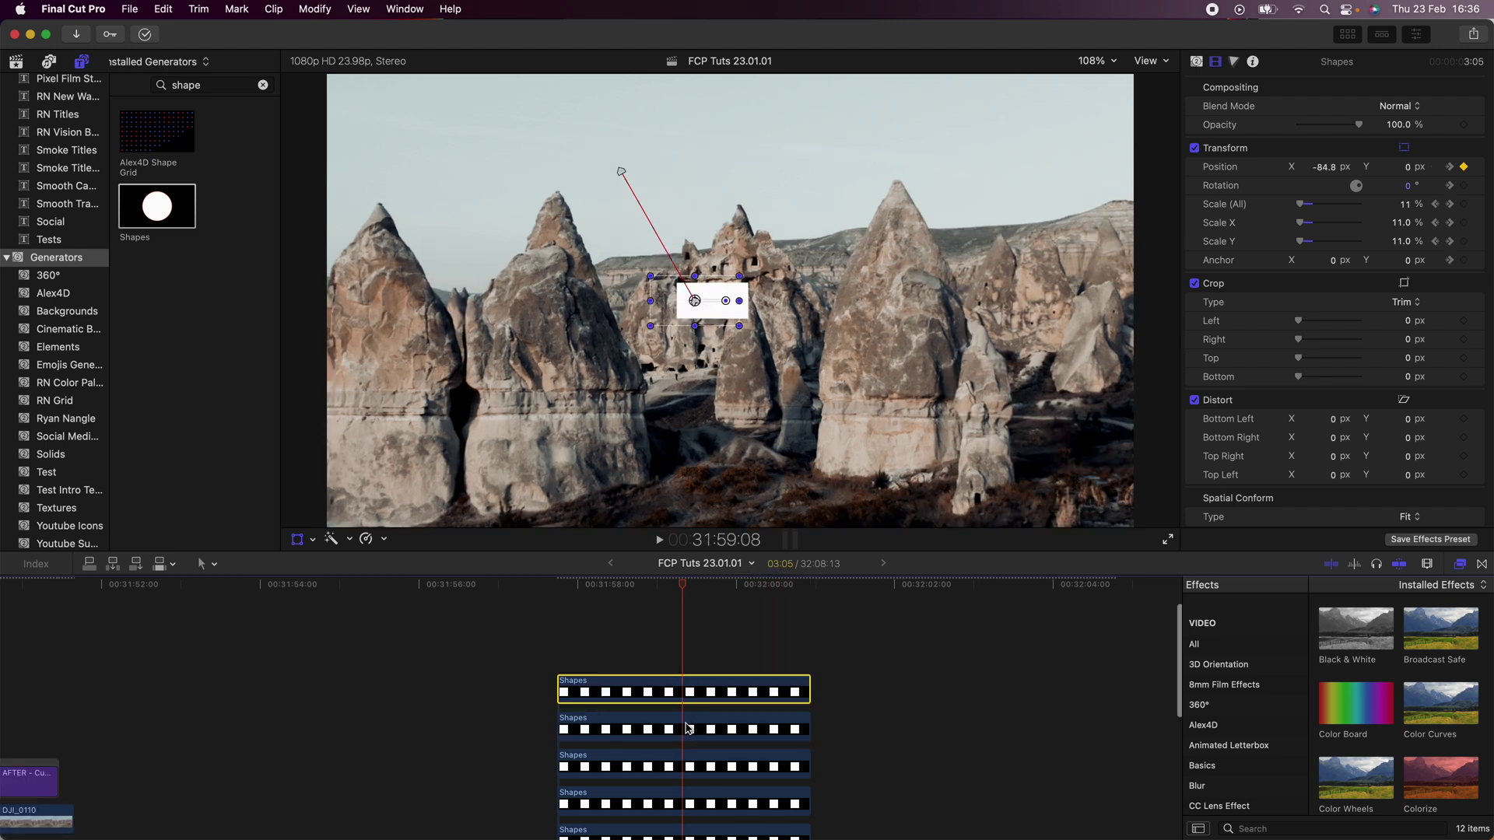
pyautogui.click(687, 728)
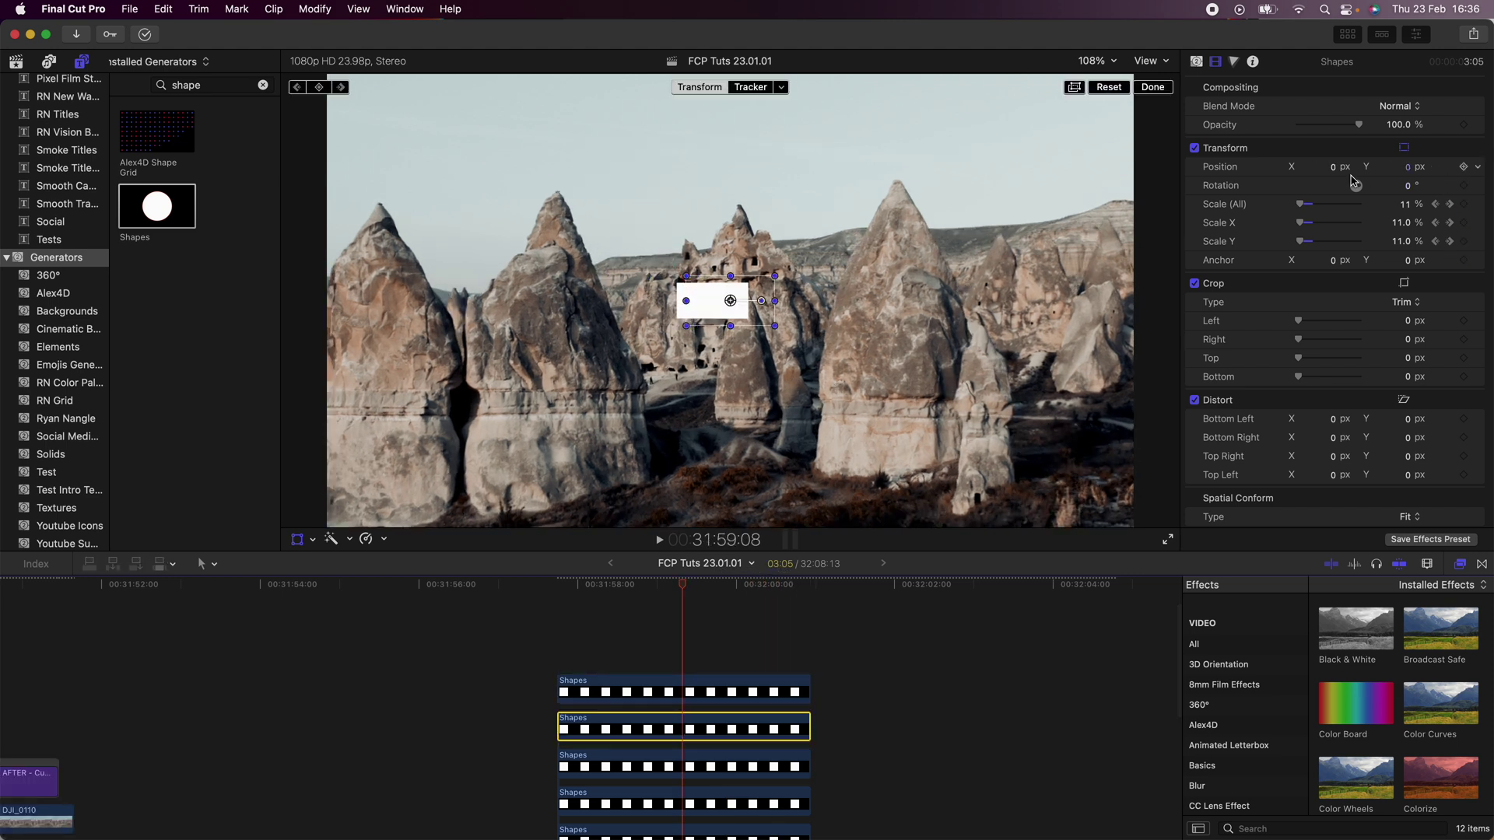
pyautogui.moveTo(1333, 172); pyautogui.dragTo(1331, 168)
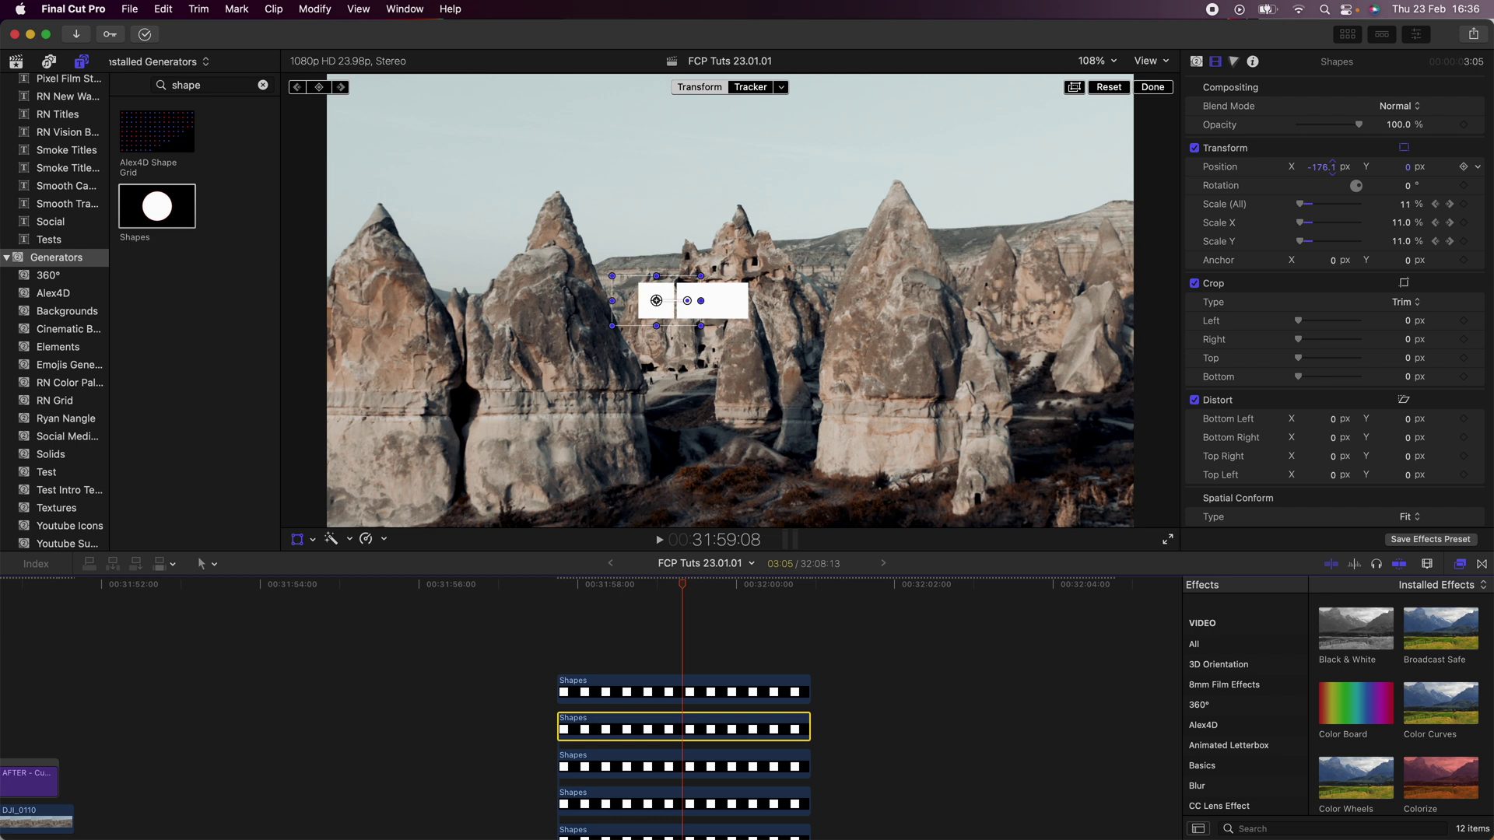
# Step: Show the topmost Shapes clip's video animation as a timing reference and add a position keyframe to the second Shapes clip at 31:59:08
pyautogui.rightClick(658, 729)
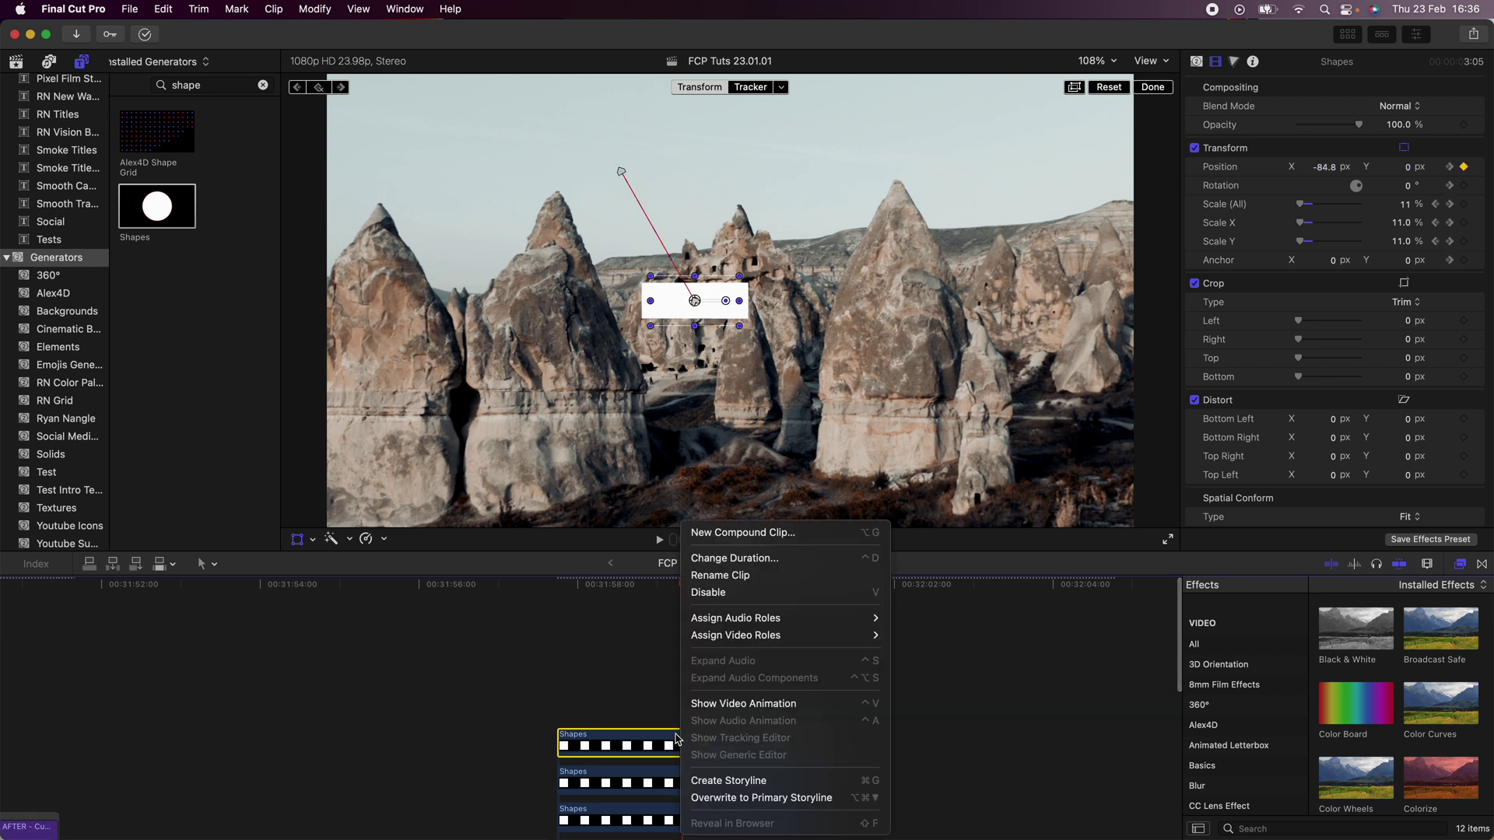
pyautogui.click(688, 702)
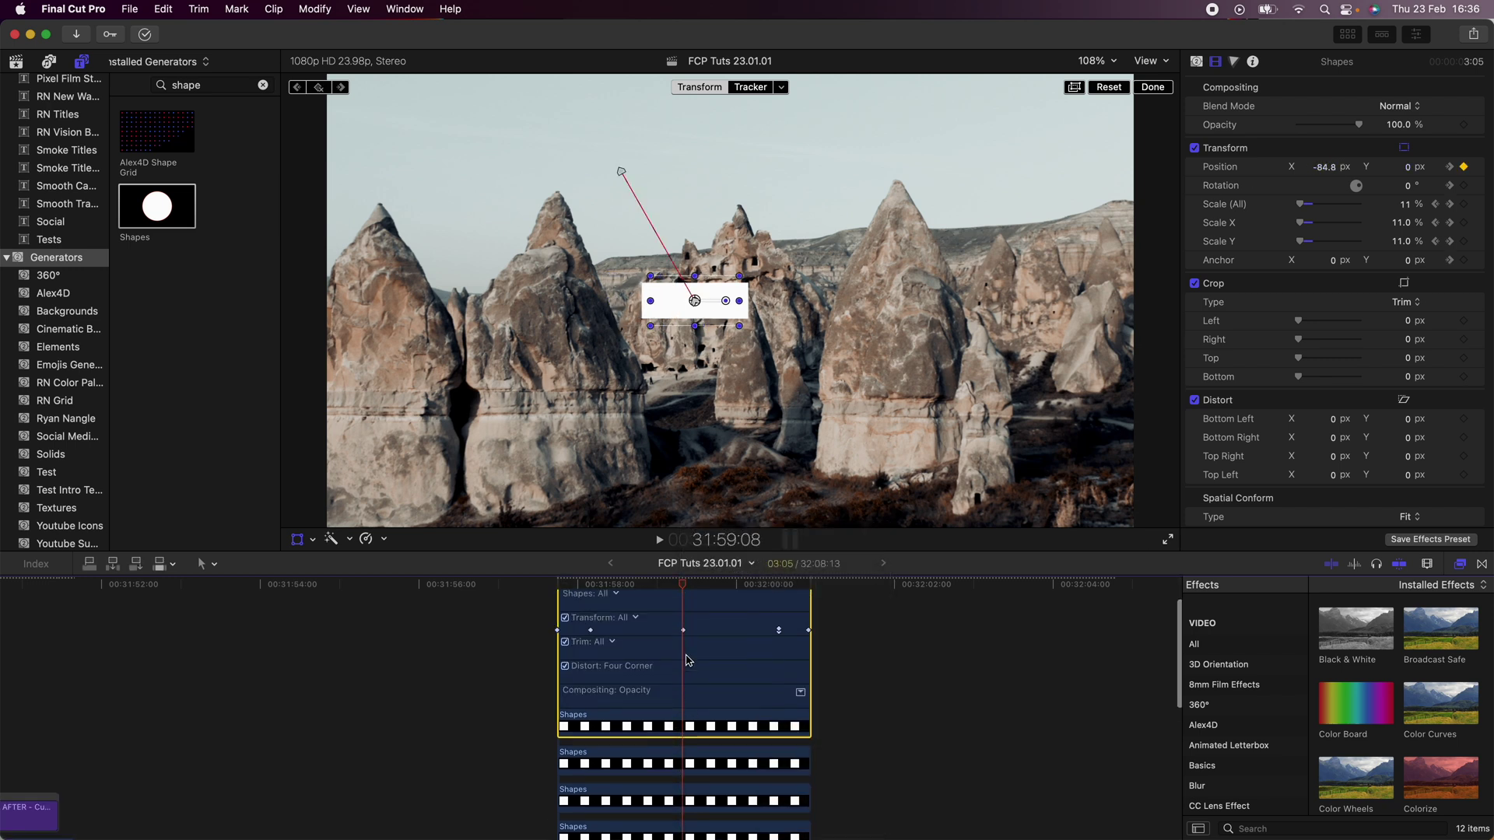
pyautogui.click(689, 764)
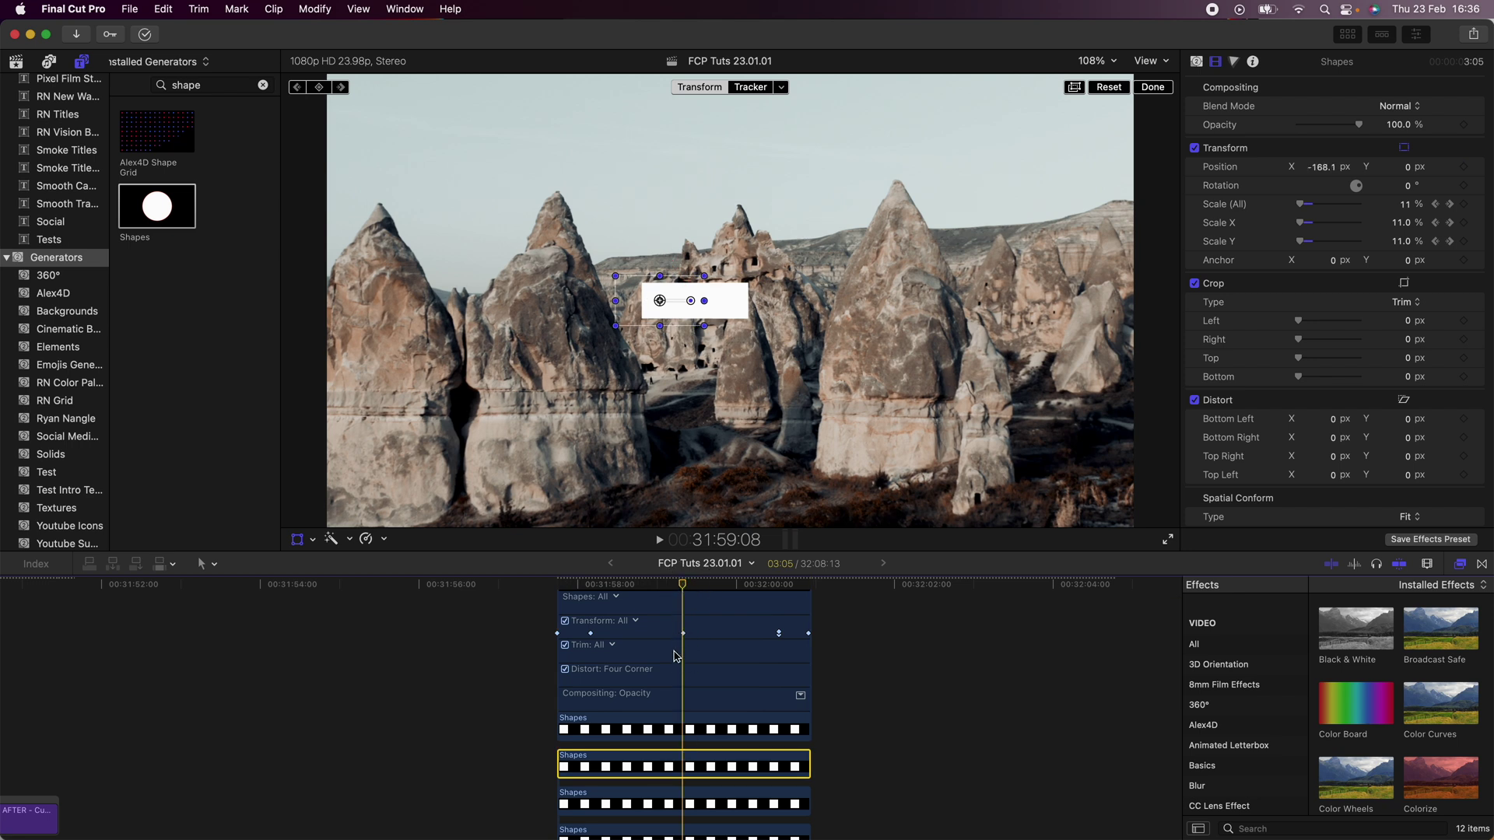
pyautogui.scroll(-2, 688, 705)
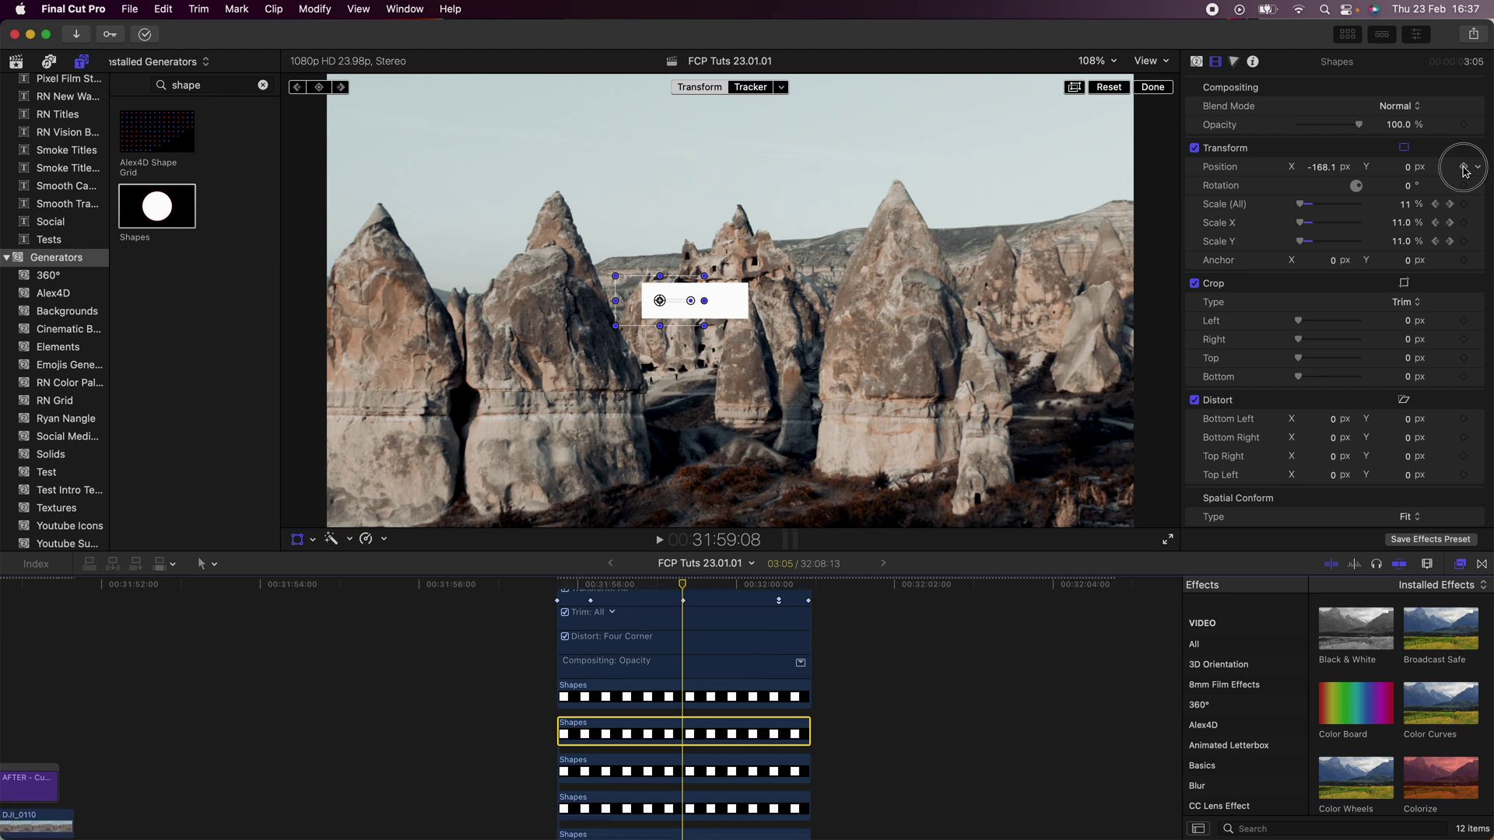
# Step: Move the second Shapes square to X -669.1 px, Y -154.7 px at 32:00:13
pyautogui.moveTo(682, 584); pyautogui.dragTo(780, 591)
pyautogui.scroll(2, 783, 598)
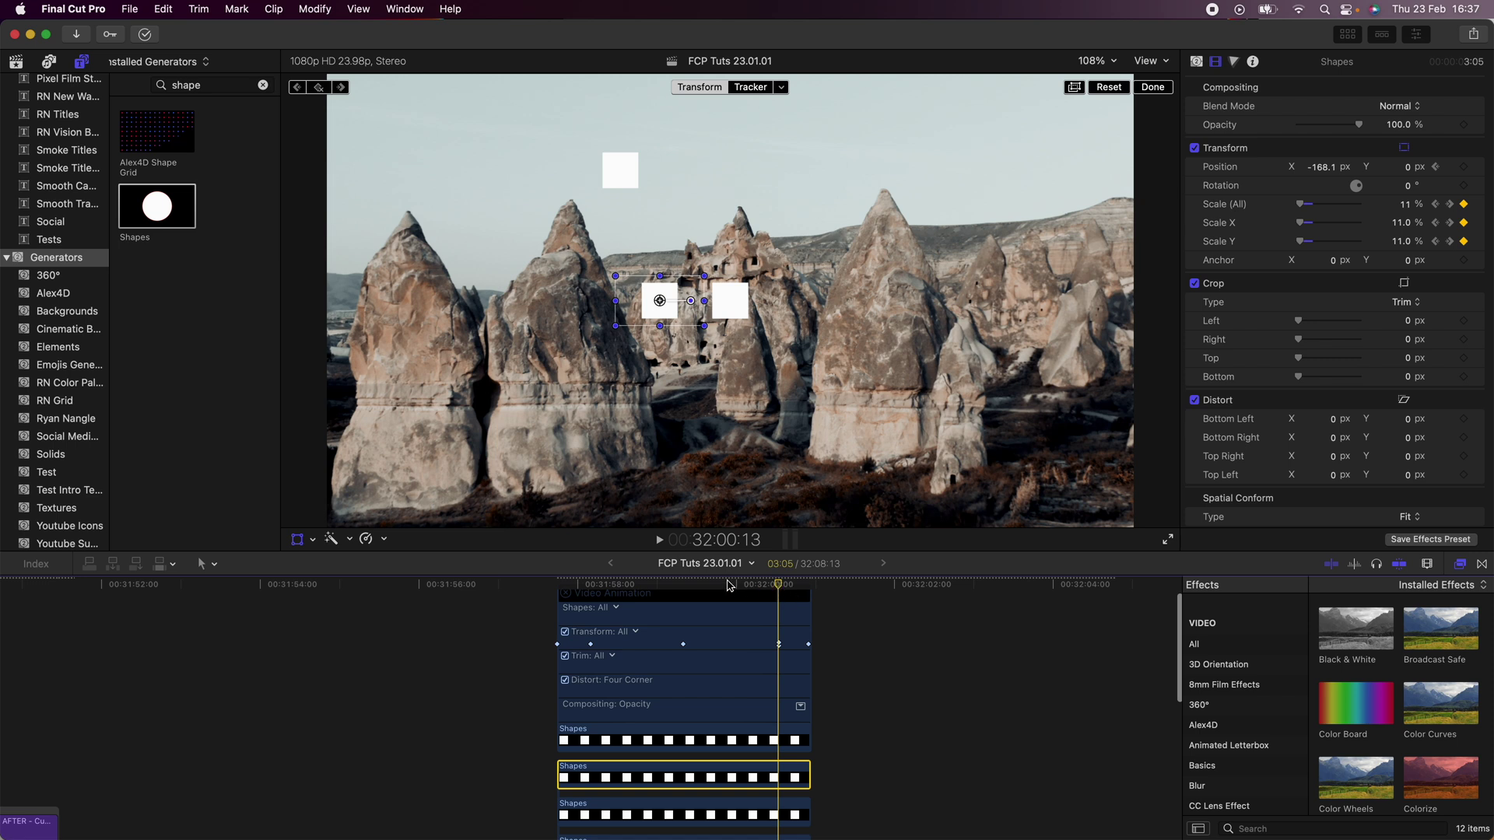
pyautogui.moveTo(659, 301); pyautogui.dragTo(448, 366)
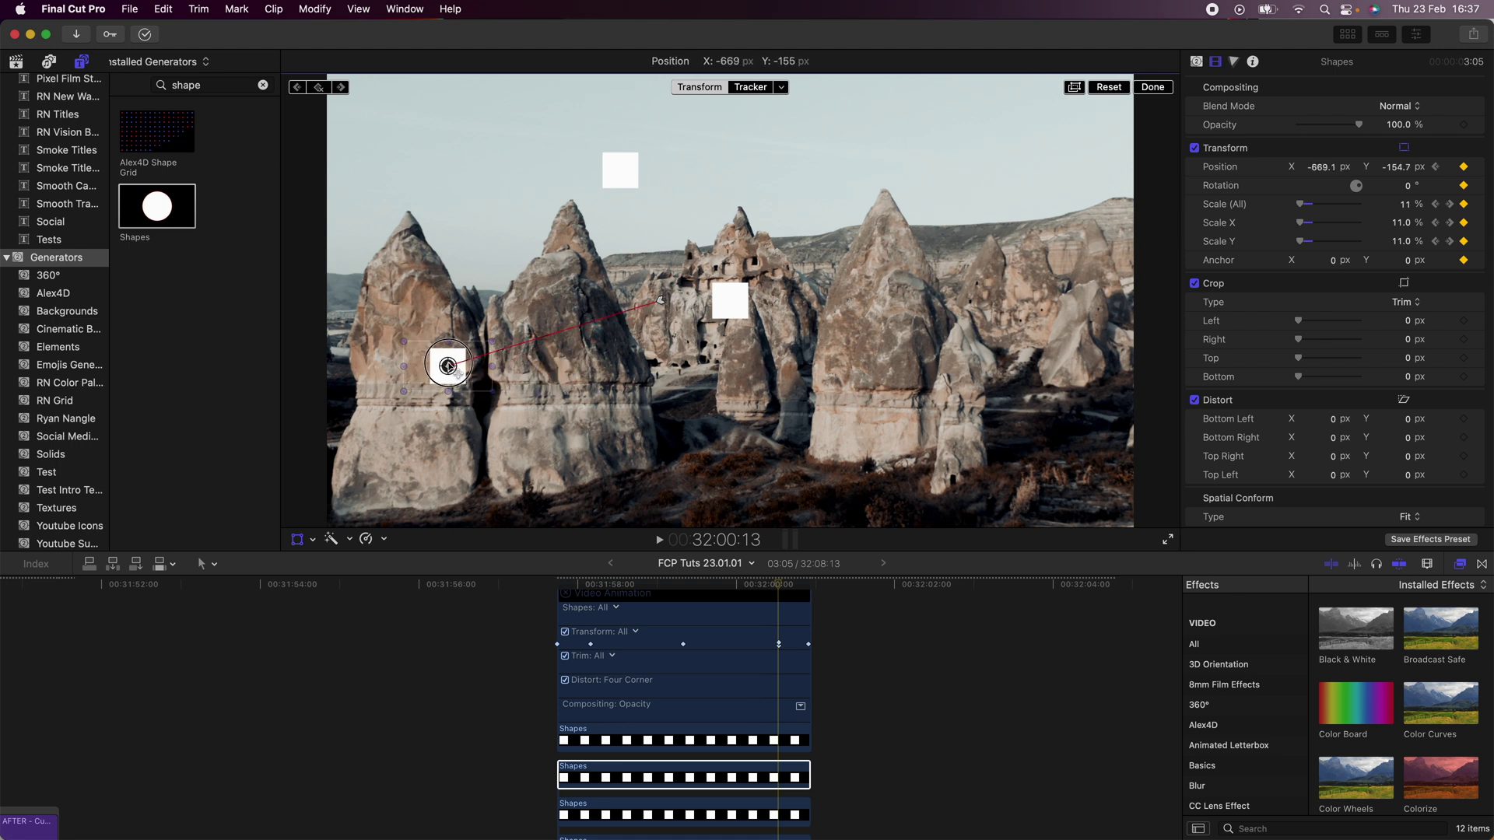
# Step: Return the playhead to 31:59:08 and select the next Shapes clip in the stack
pyautogui.click(685, 586)
pyautogui.scroll(-2, 685, 586)
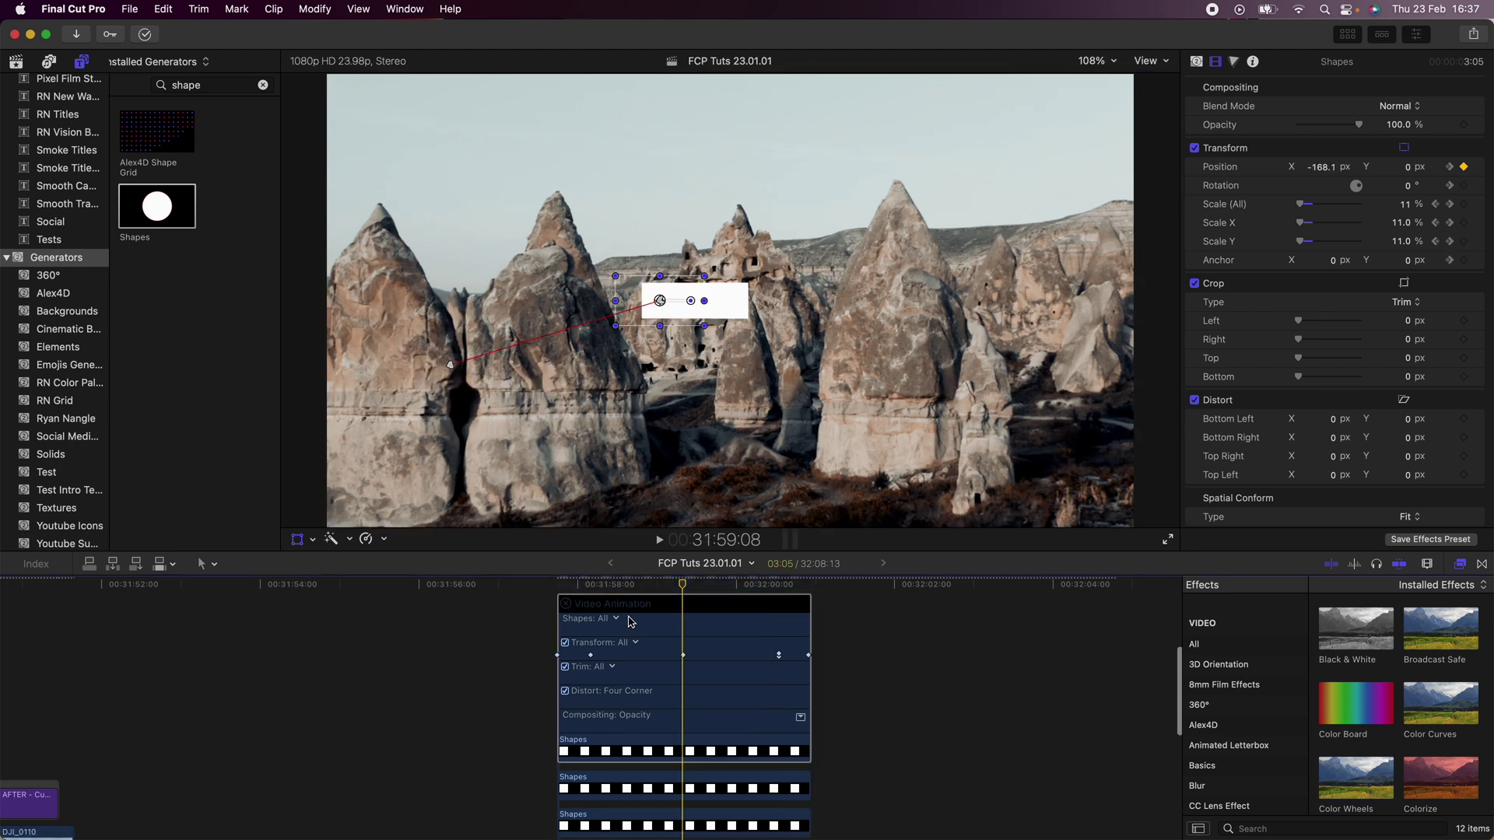
pyautogui.scroll(-5, 622, 638)
pyautogui.click(681, 708)
# Step: Play back the timeline to review all five squares spreading apart over the drone clip
pyautogui.press('/')
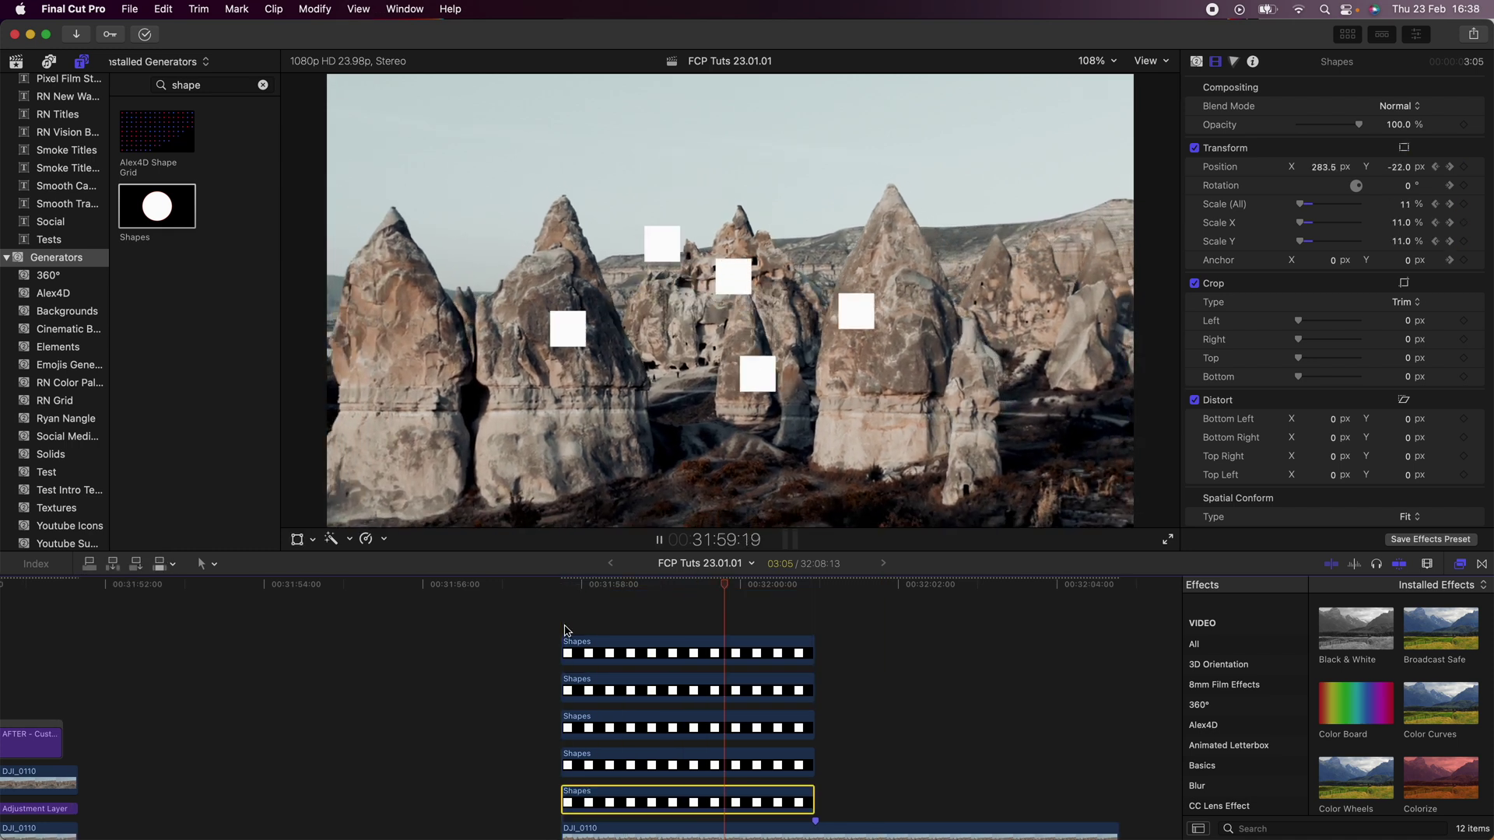
pyautogui.press('space')
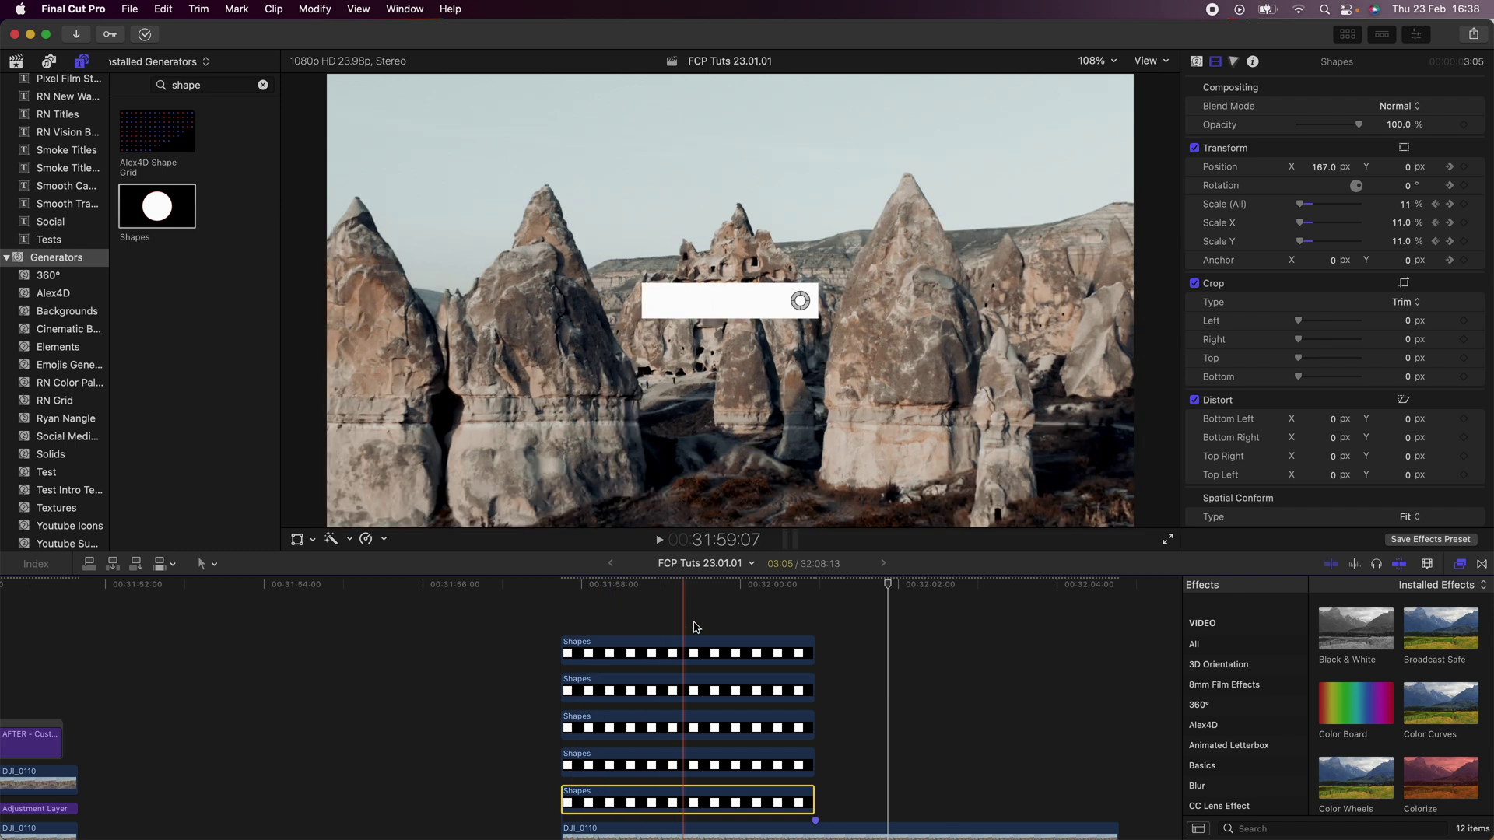
pyautogui.click(773, 587)
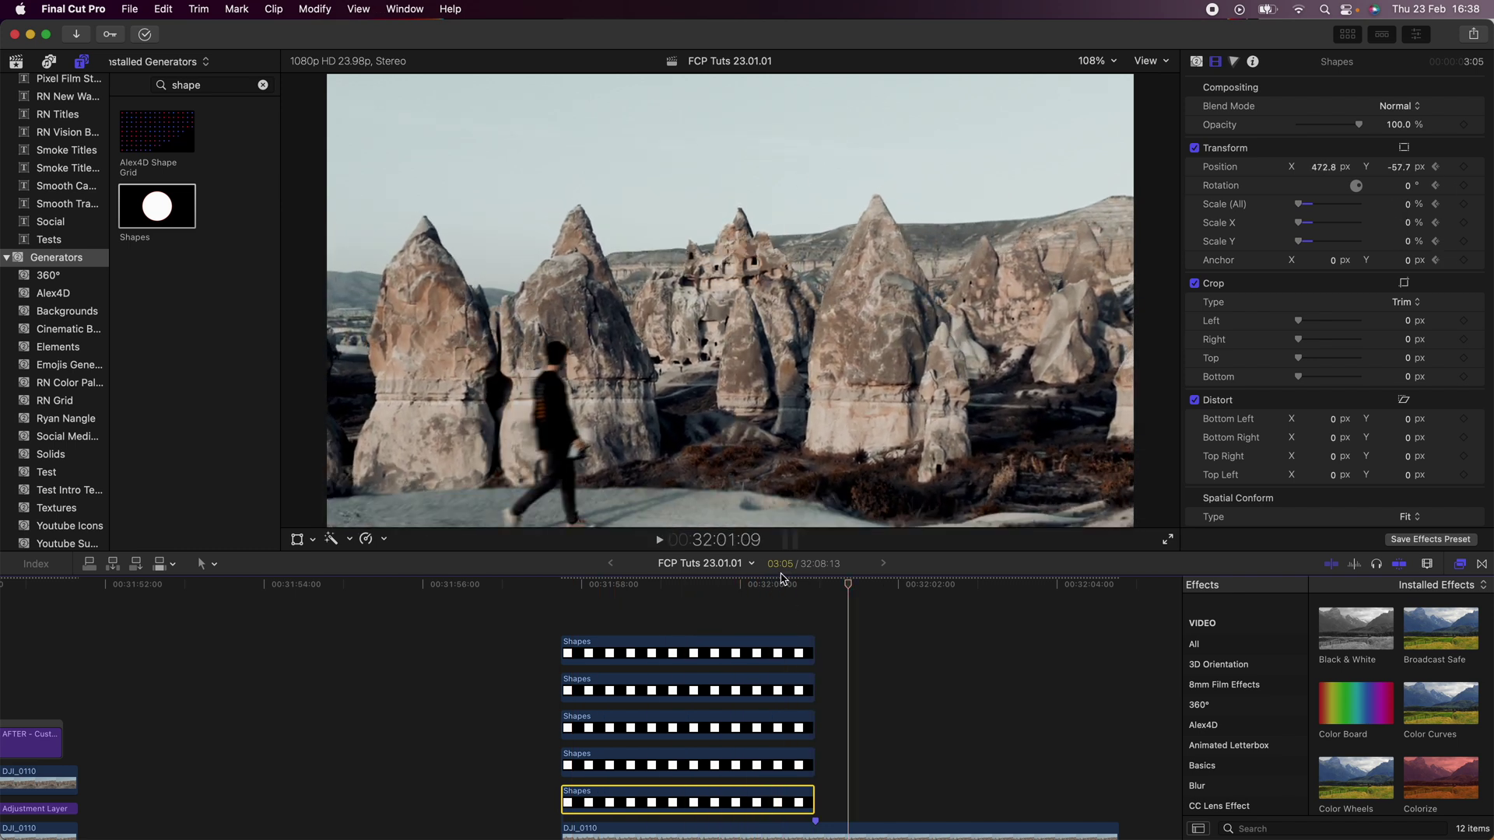
# Step: Set the topmost Shapes square's fill color by sampling the pale sky beside it with the eyedropper
pyautogui.click(781, 653)
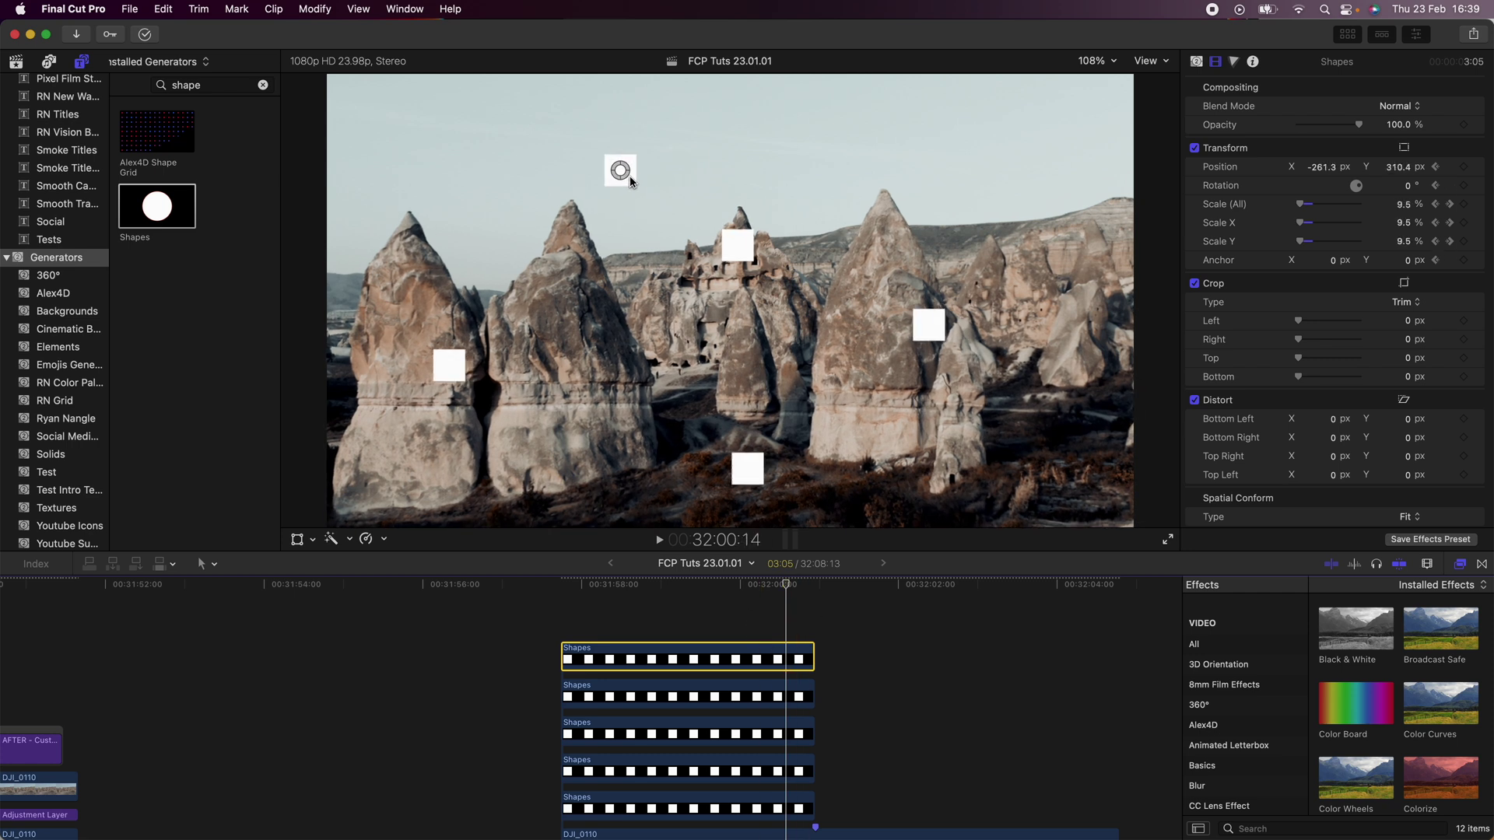
pyautogui.click(1197, 62)
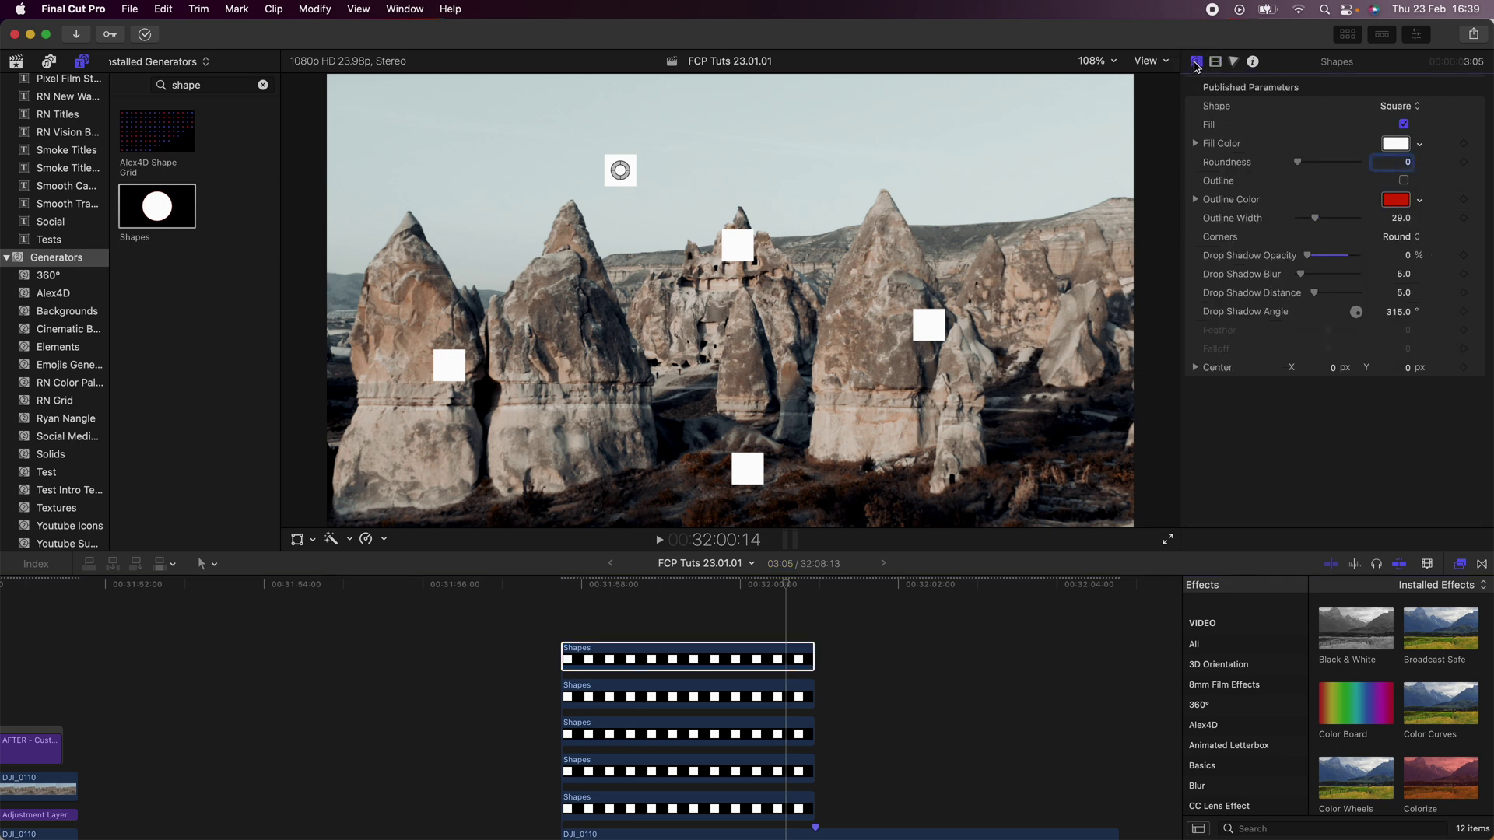
pyautogui.click(1398, 150)
pyautogui.moveTo(200, 423); pyautogui.dragTo(314, 343)
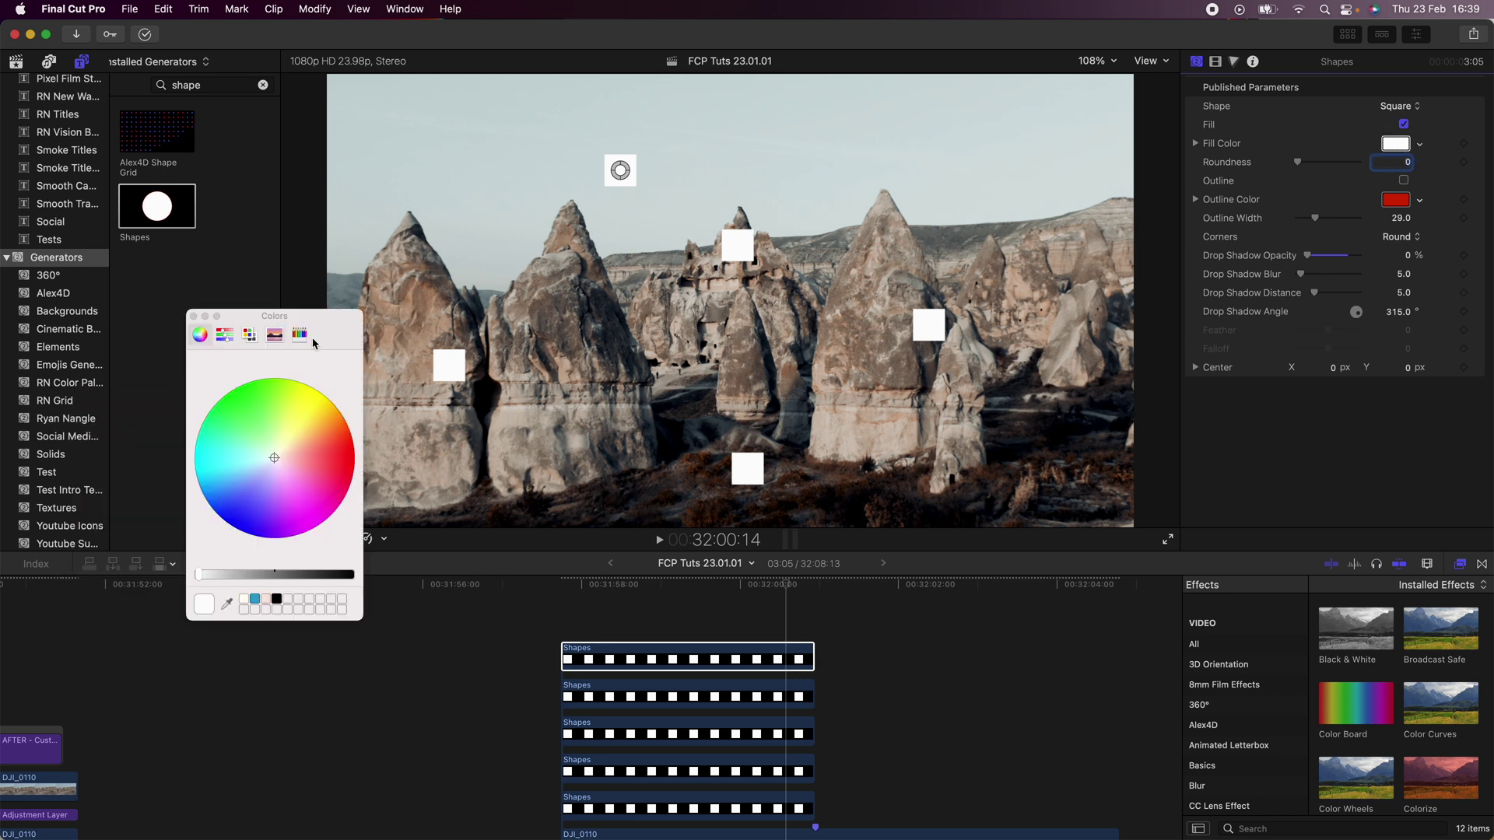
pyautogui.click(228, 605)
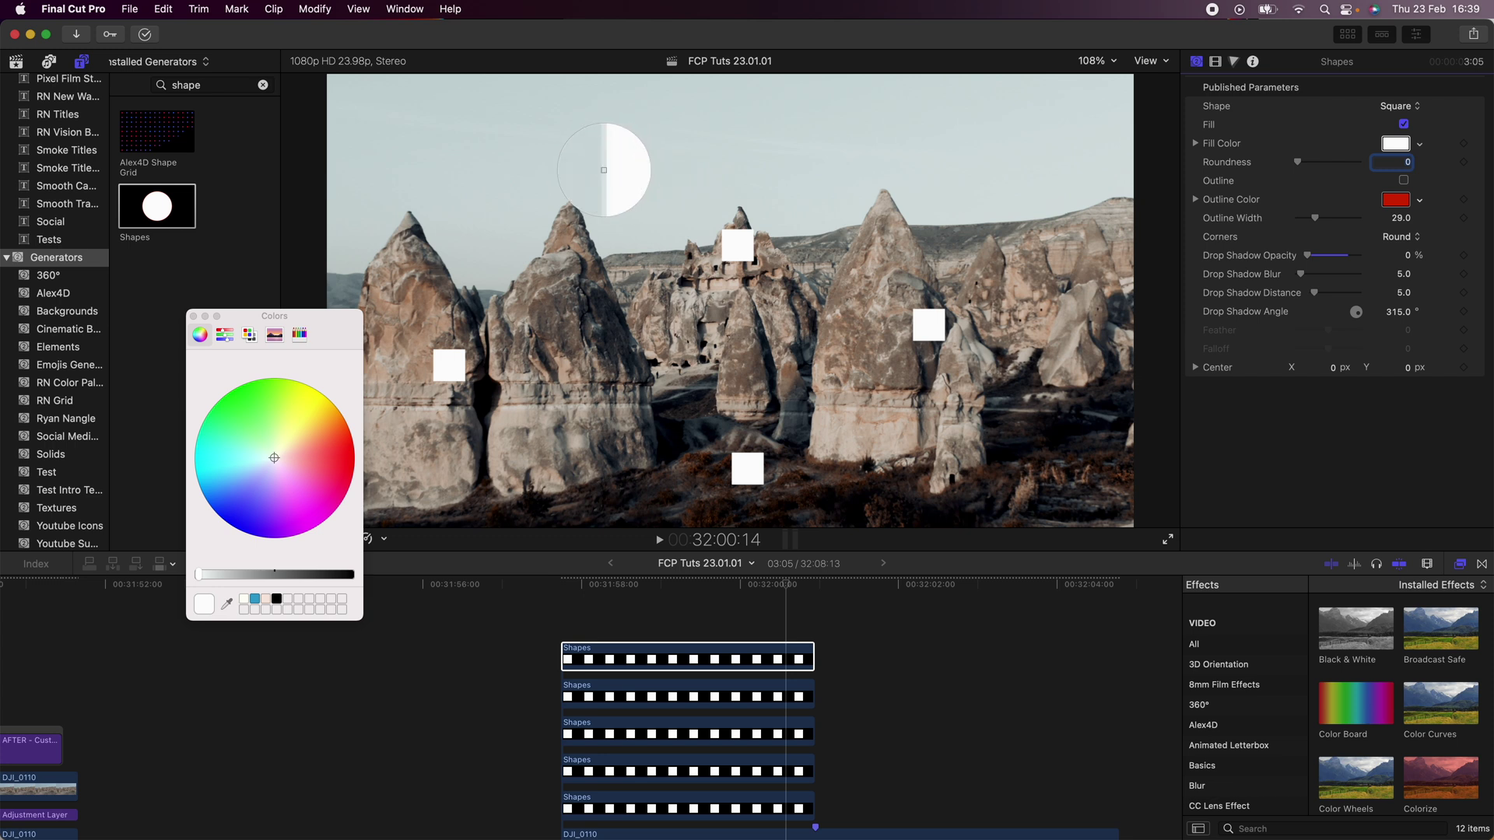
pyautogui.click(618, 169)
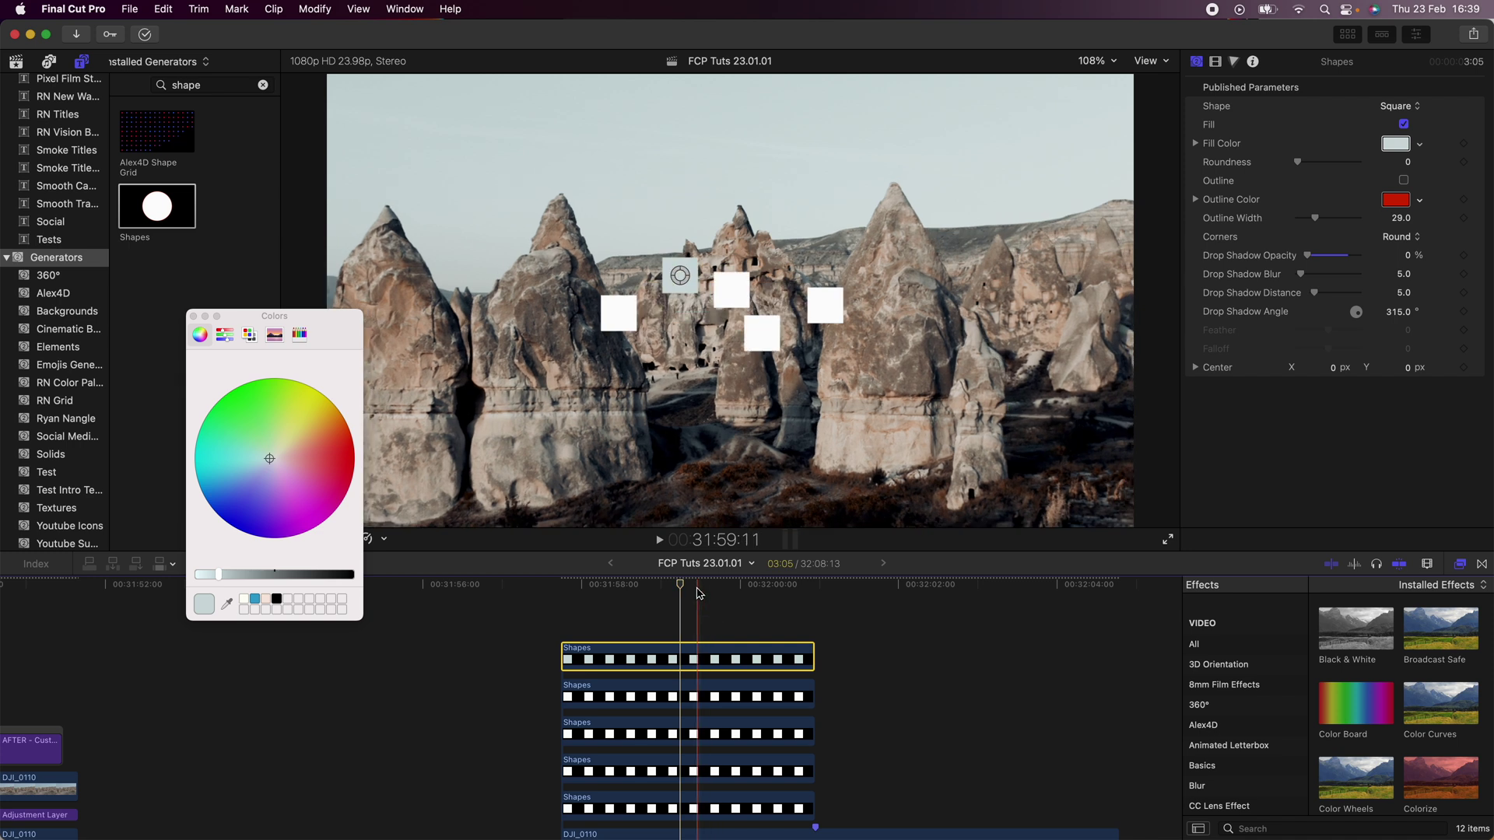
# Step: Set the second Shapes square's fill color by sampling the brown rock beside it at 32:00:14
pyautogui.click(799, 695)
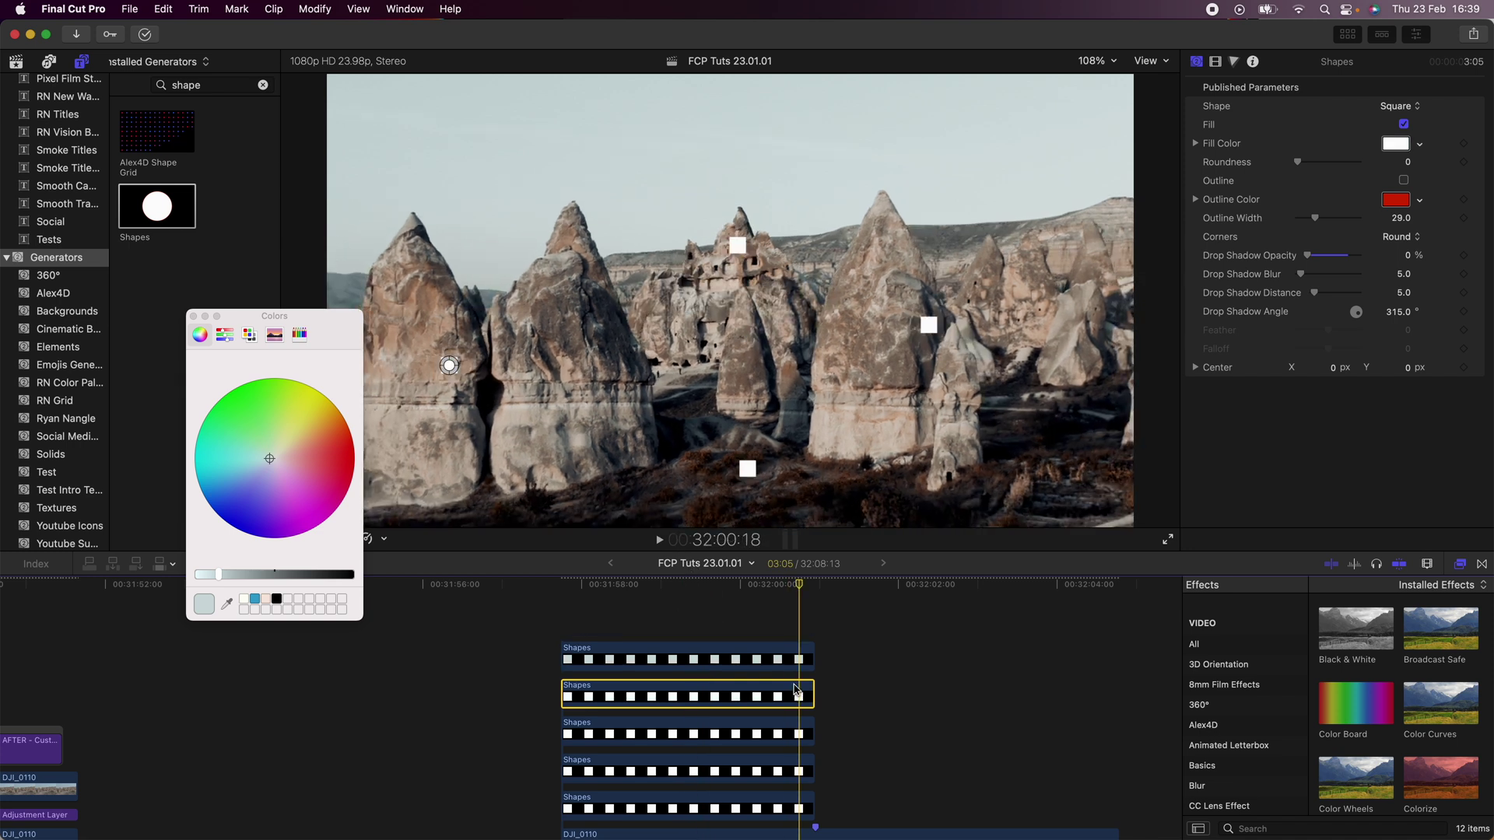
pyautogui.moveTo(795, 584); pyautogui.dragTo(784, 584)
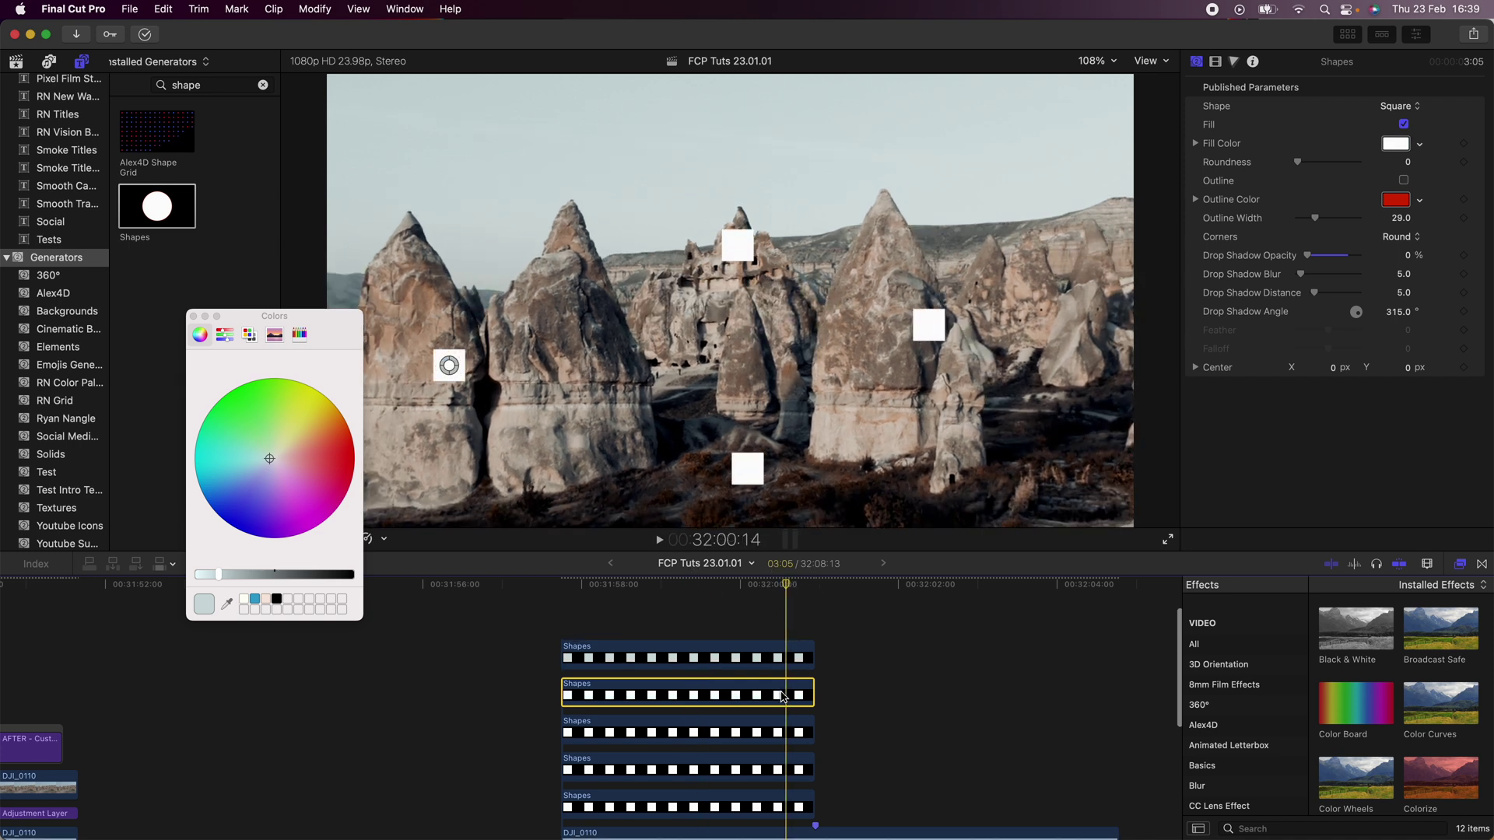
pyautogui.click(1395, 144)
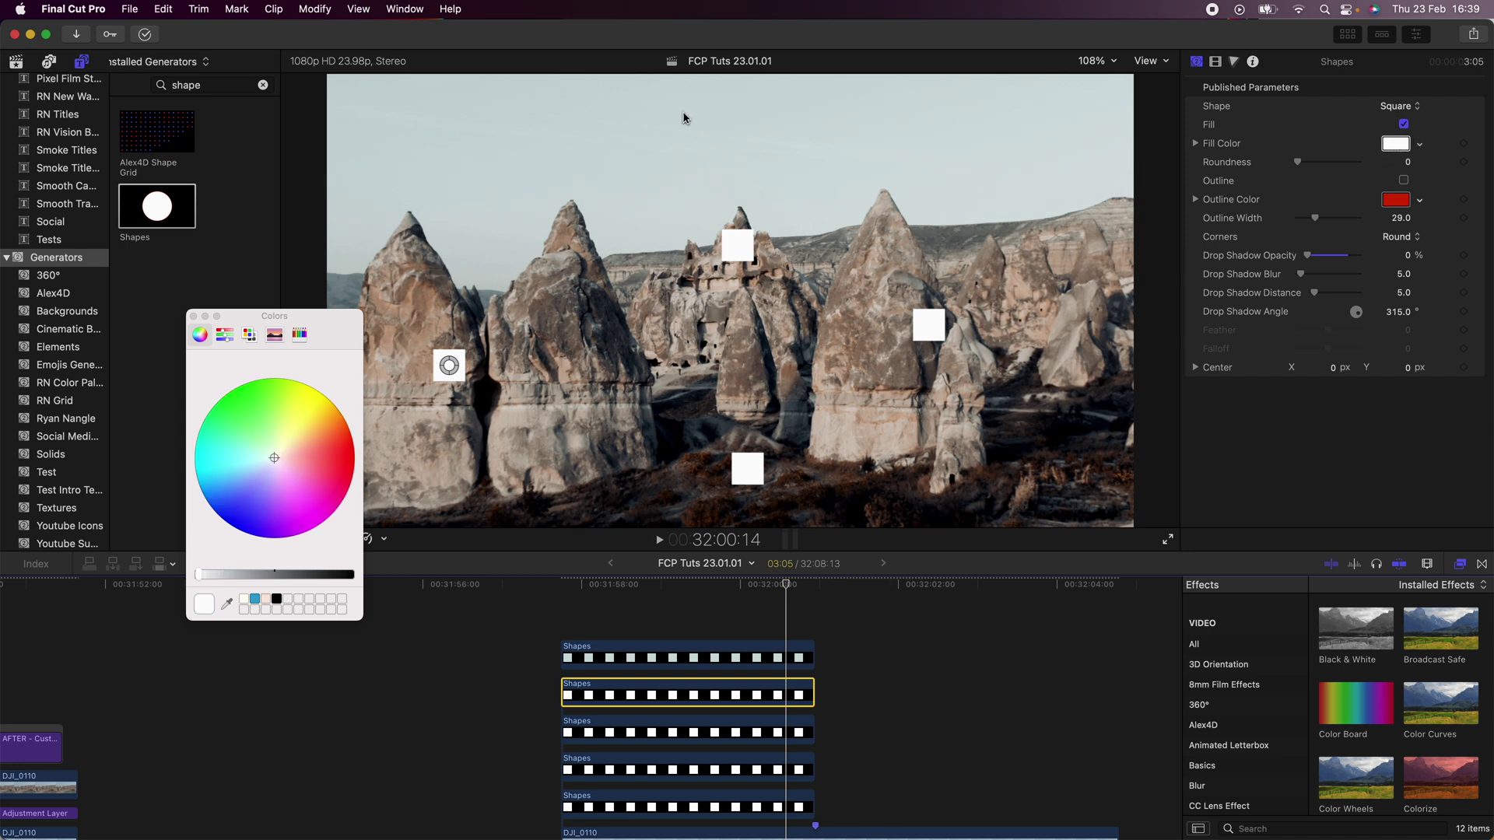
pyautogui.click(226, 604)
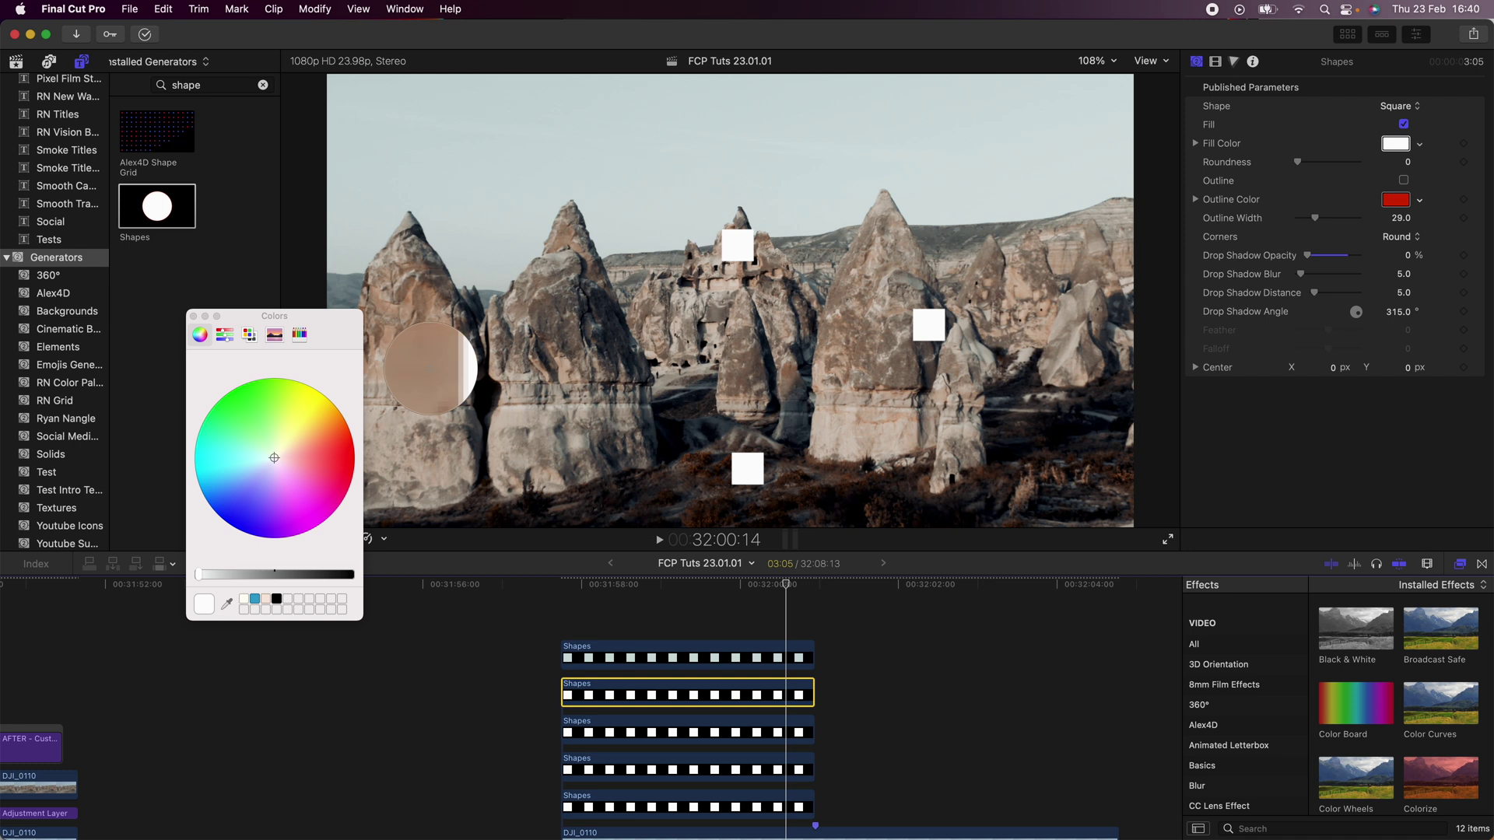
pyautogui.click(433, 368)
pyautogui.scroll(-3, 795, 702)
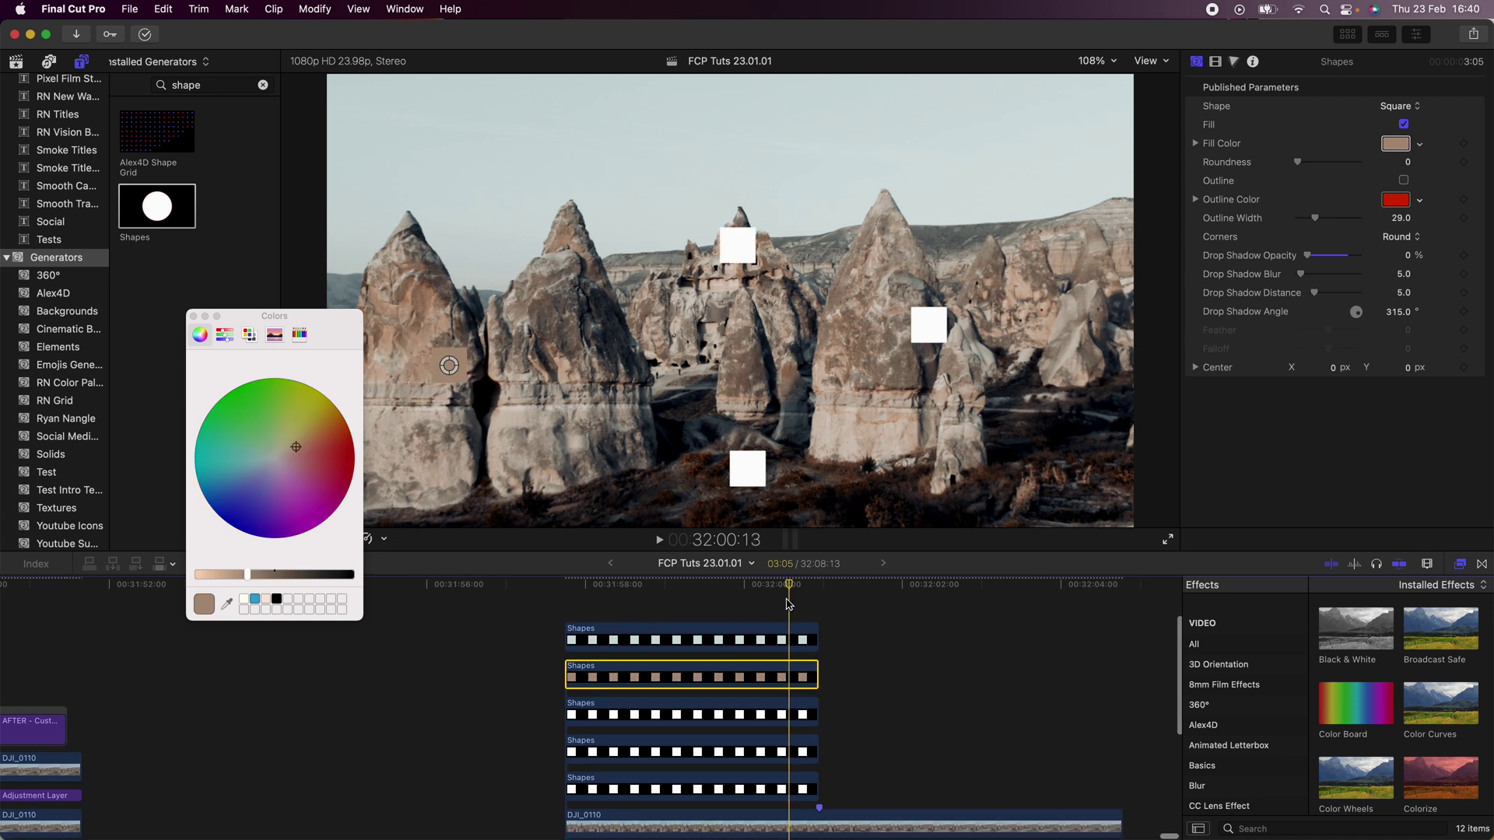
# Step: Select the third Shapes clip for its fill color and scrub through the squares' animation up to 31:59:18
pyautogui.click(794, 697)
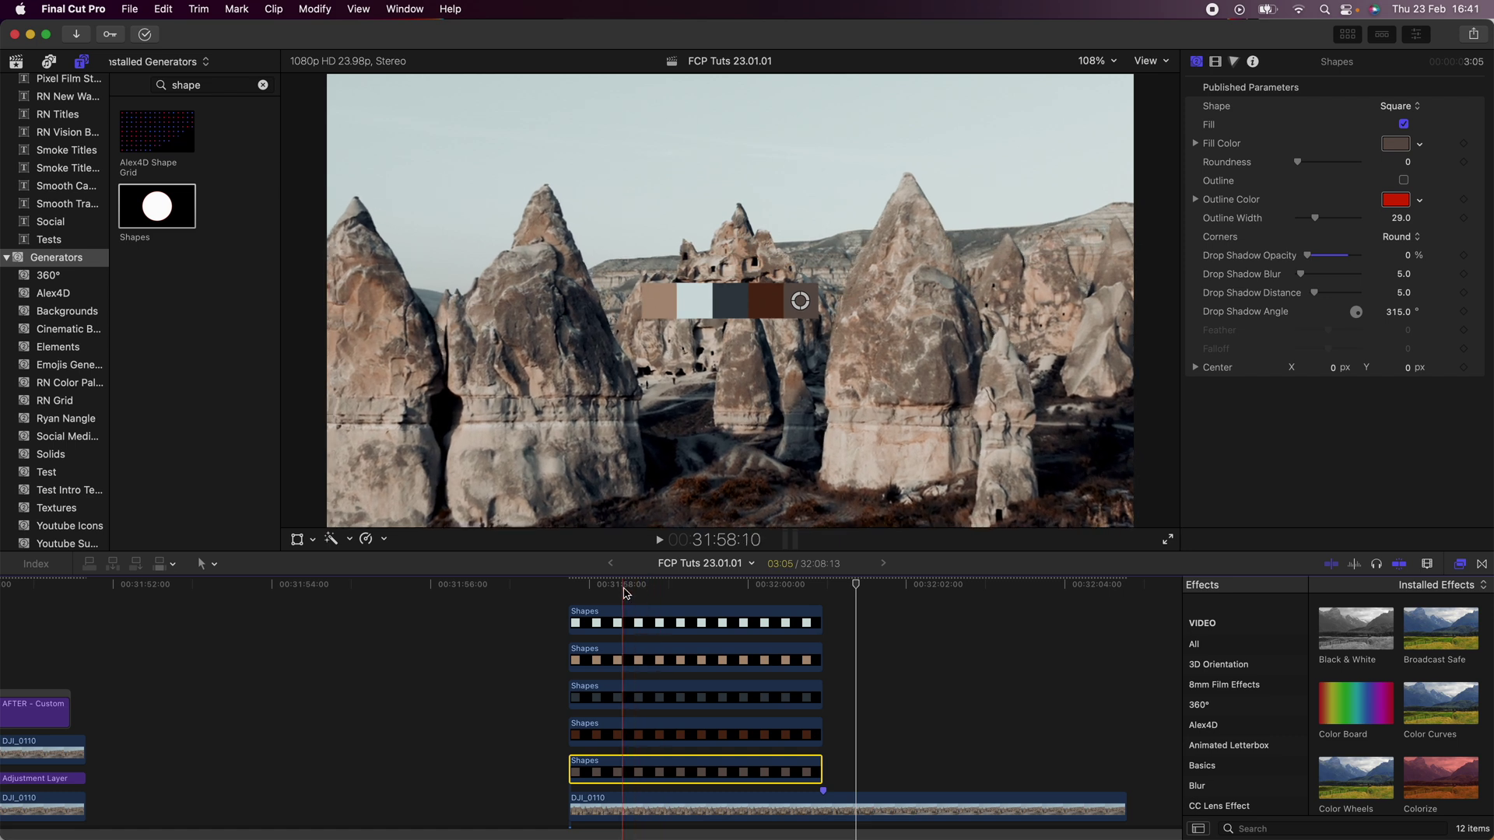
pyautogui.click(609, 589)
pyautogui.moveTo(607, 592); pyautogui.dragTo(752, 595)
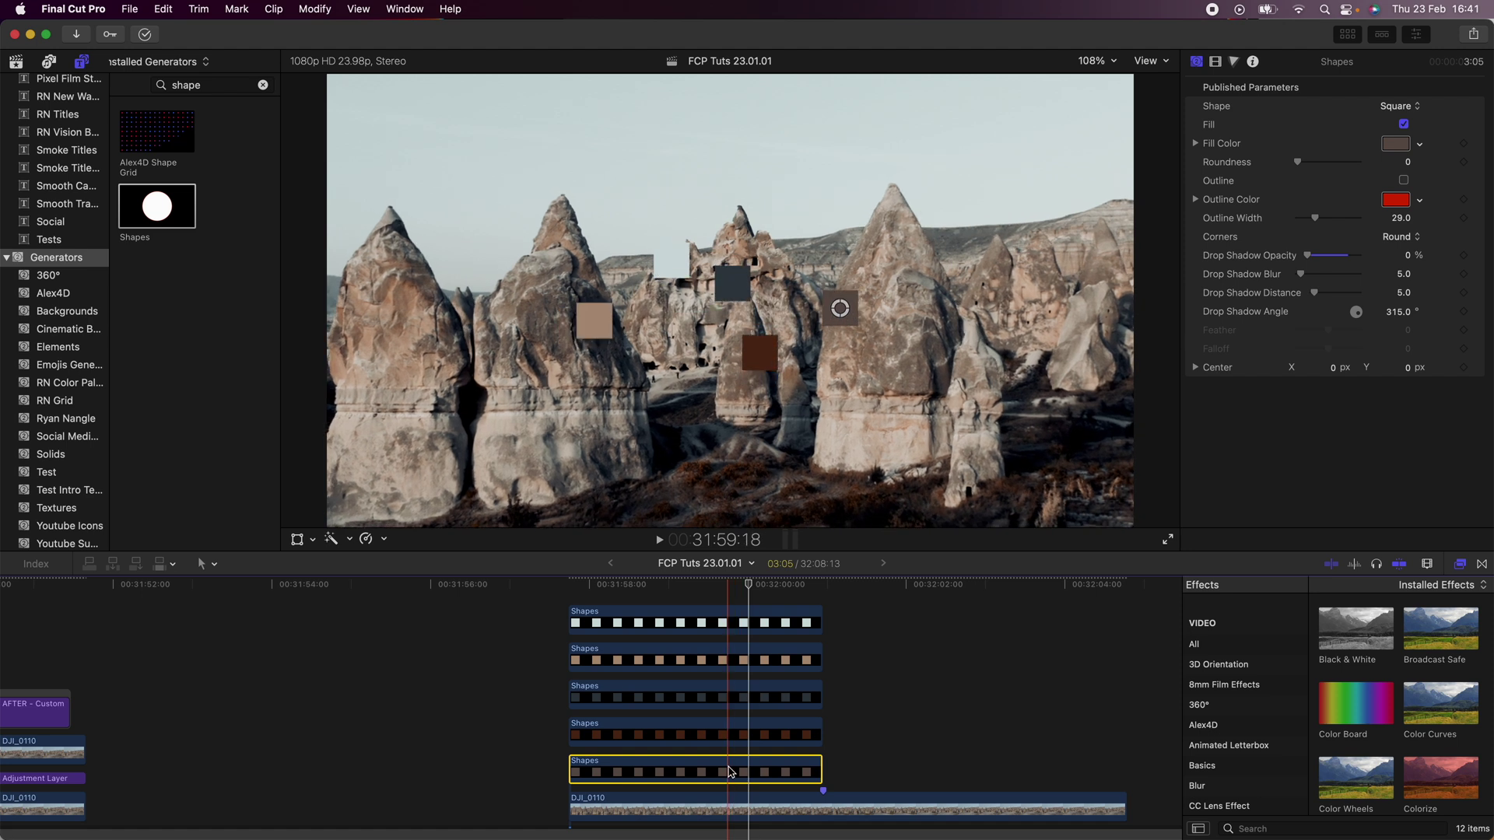
# Step: Show the bottom Shapes clip's video animation and try moving its 31:59:08 keyframe earlier
pyautogui.rightClick(730, 771)
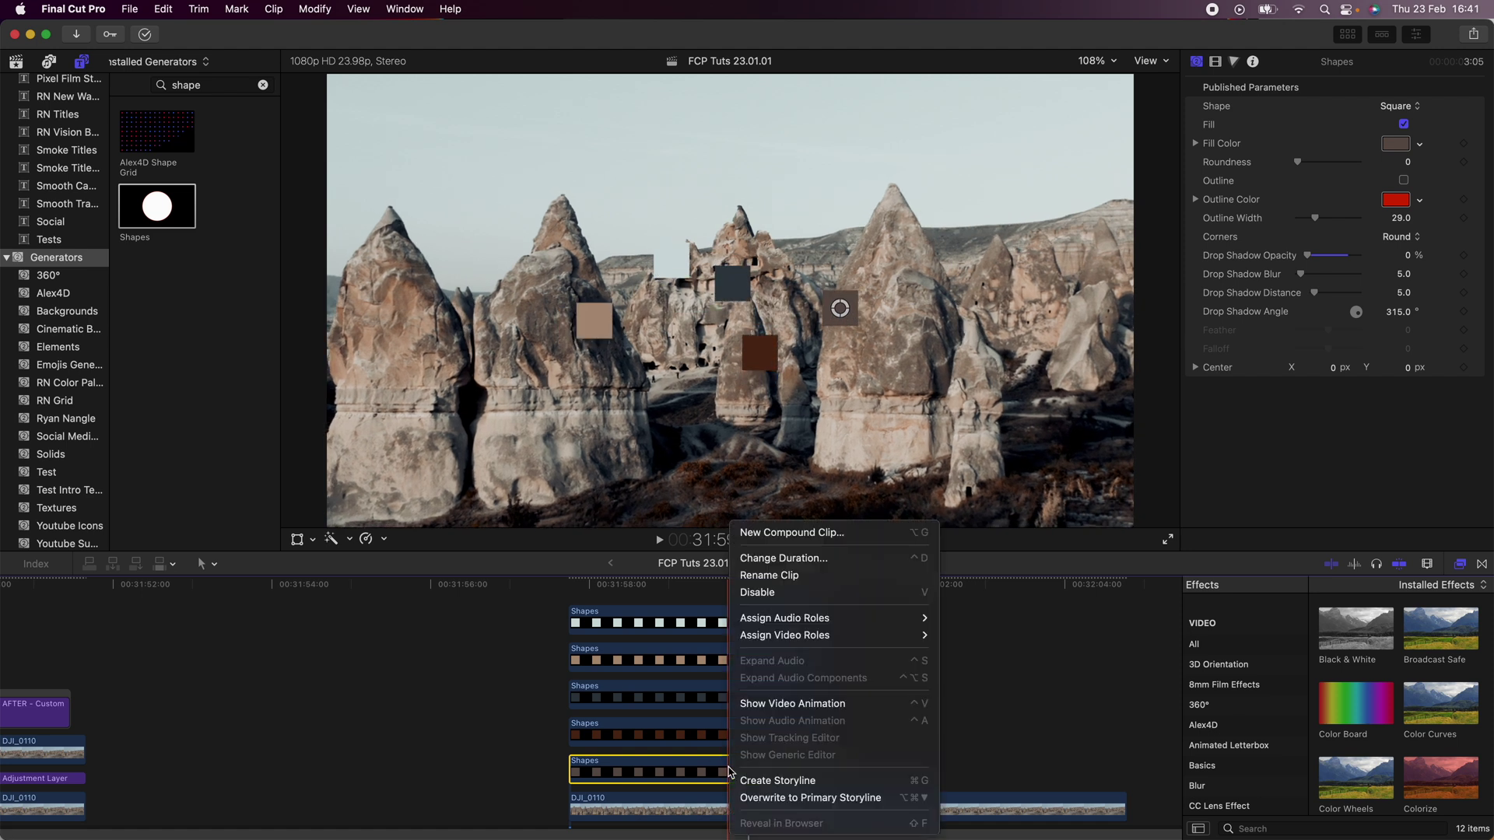
pyautogui.click(772, 704)
pyautogui.moveTo(694, 676); pyautogui.dragTo(655, 676)
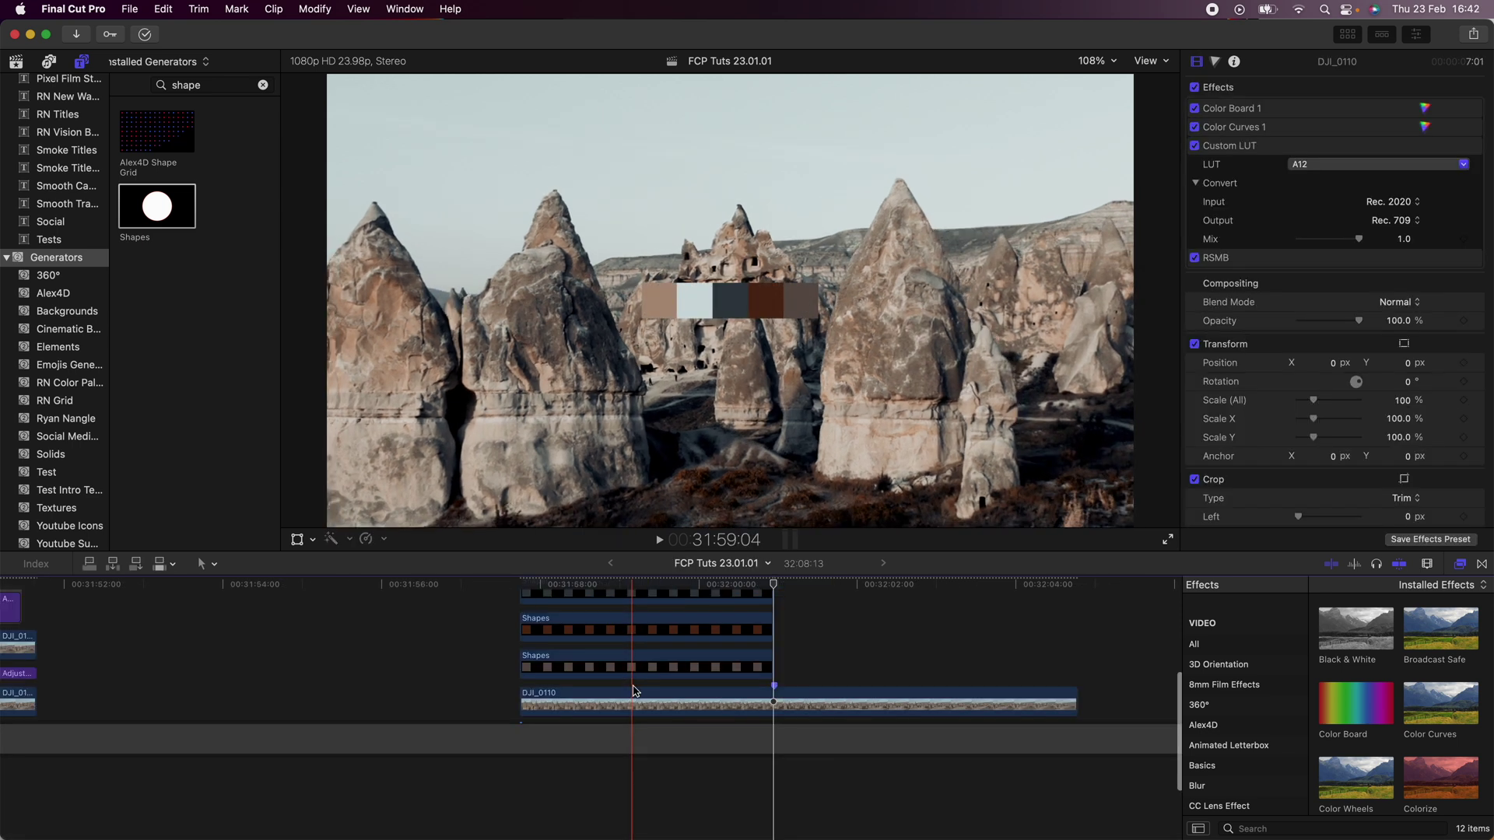
# Step: Duplicate the DJI_0110 clip directly above the original, beneath the Shapes clips
pyautogui.click(634, 705)
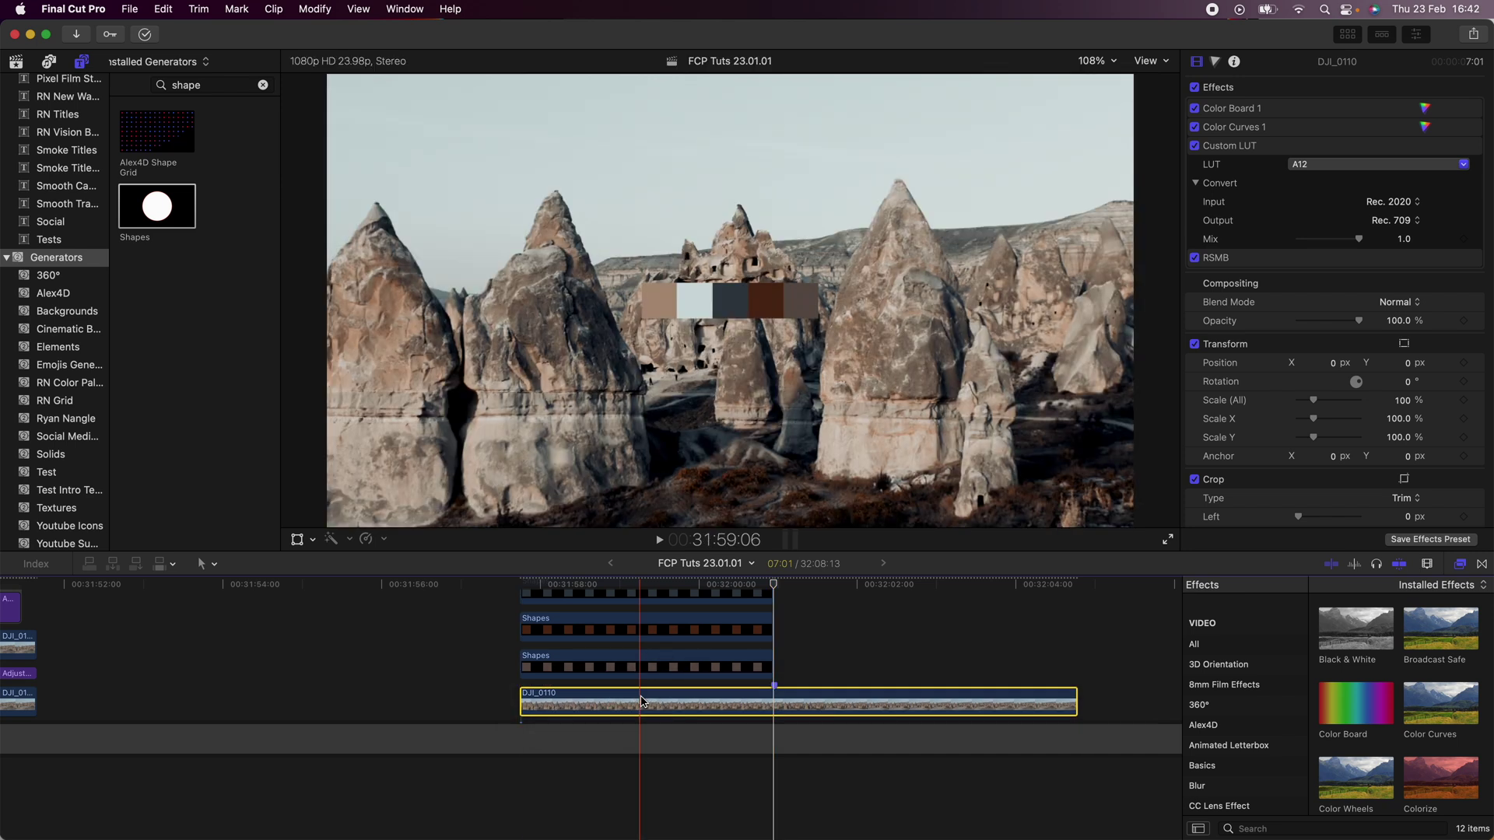
pyautogui.click(642, 705)
pyautogui.moveTo(643, 704); pyautogui.dragTo(667, 685)
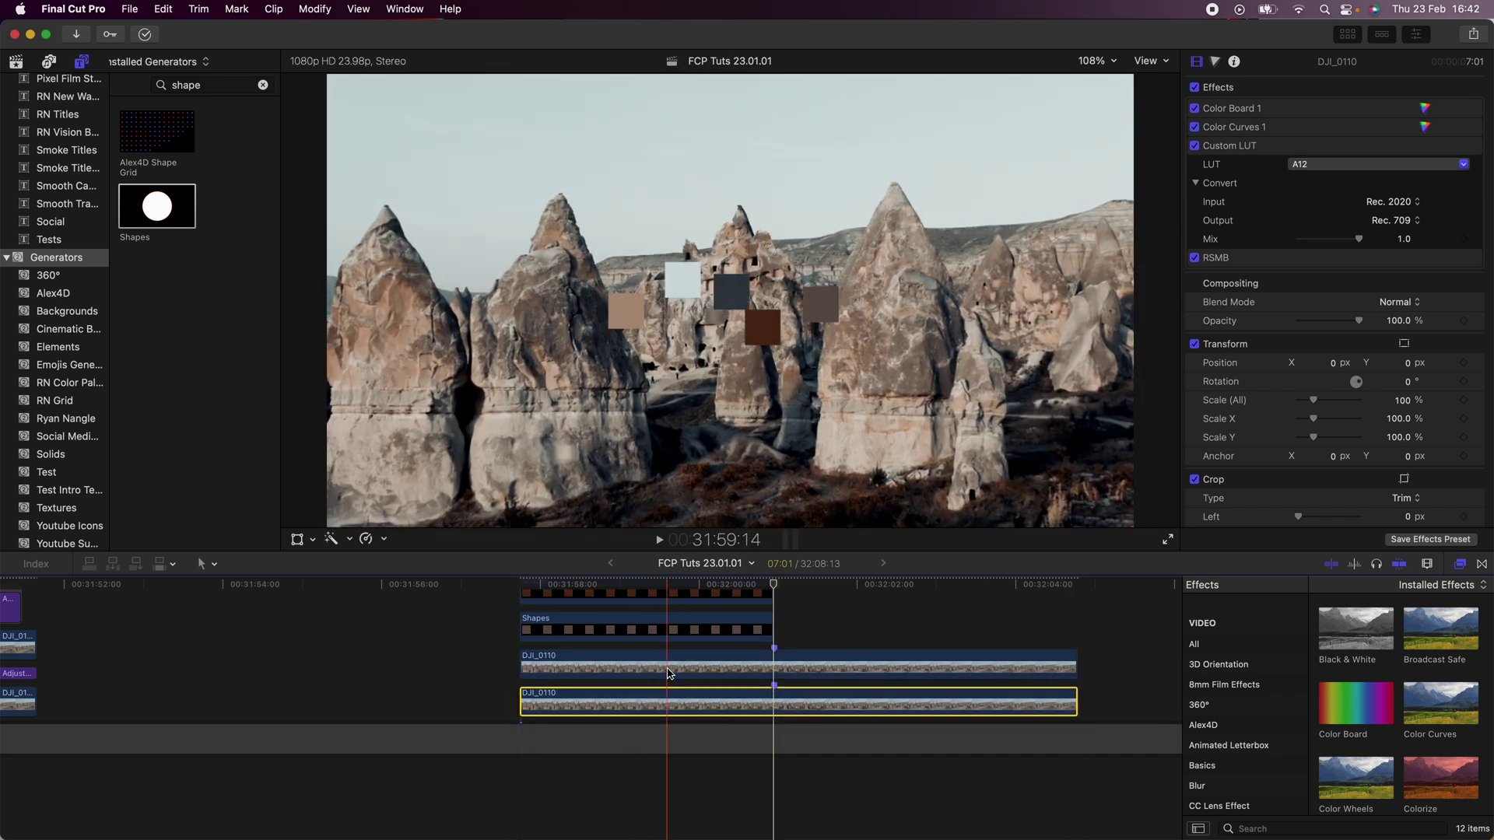
pyautogui.hscroll(3, 662, 672)
# Step: Remove the Color Board 1 effect from the upper DJI_0110 copy, previewing at 31:59:13
pyautogui.click(653, 670)
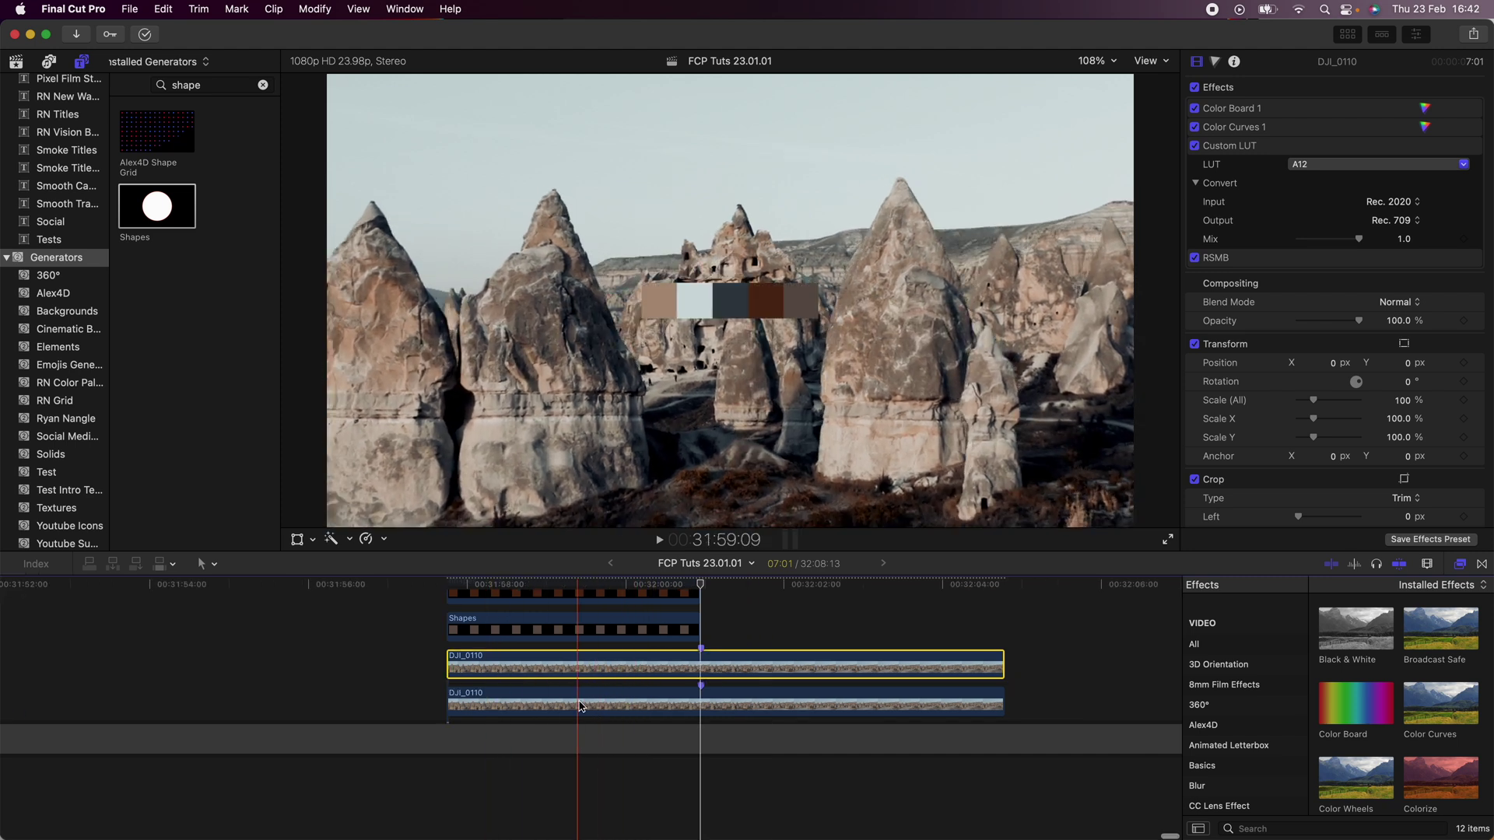
pyautogui.click(591, 585)
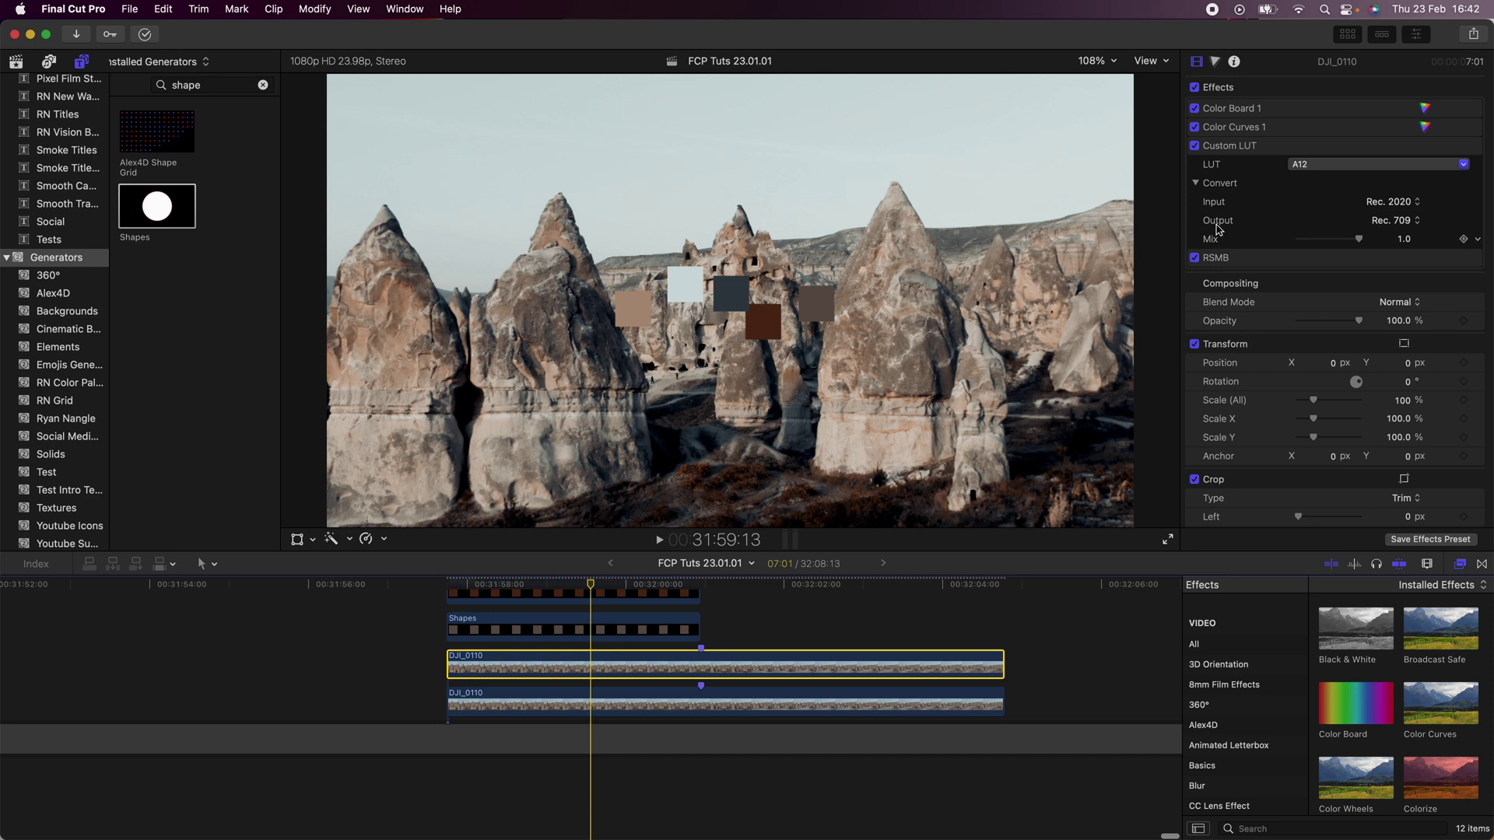
pyautogui.click(1211, 109)
pyautogui.press('Delete')
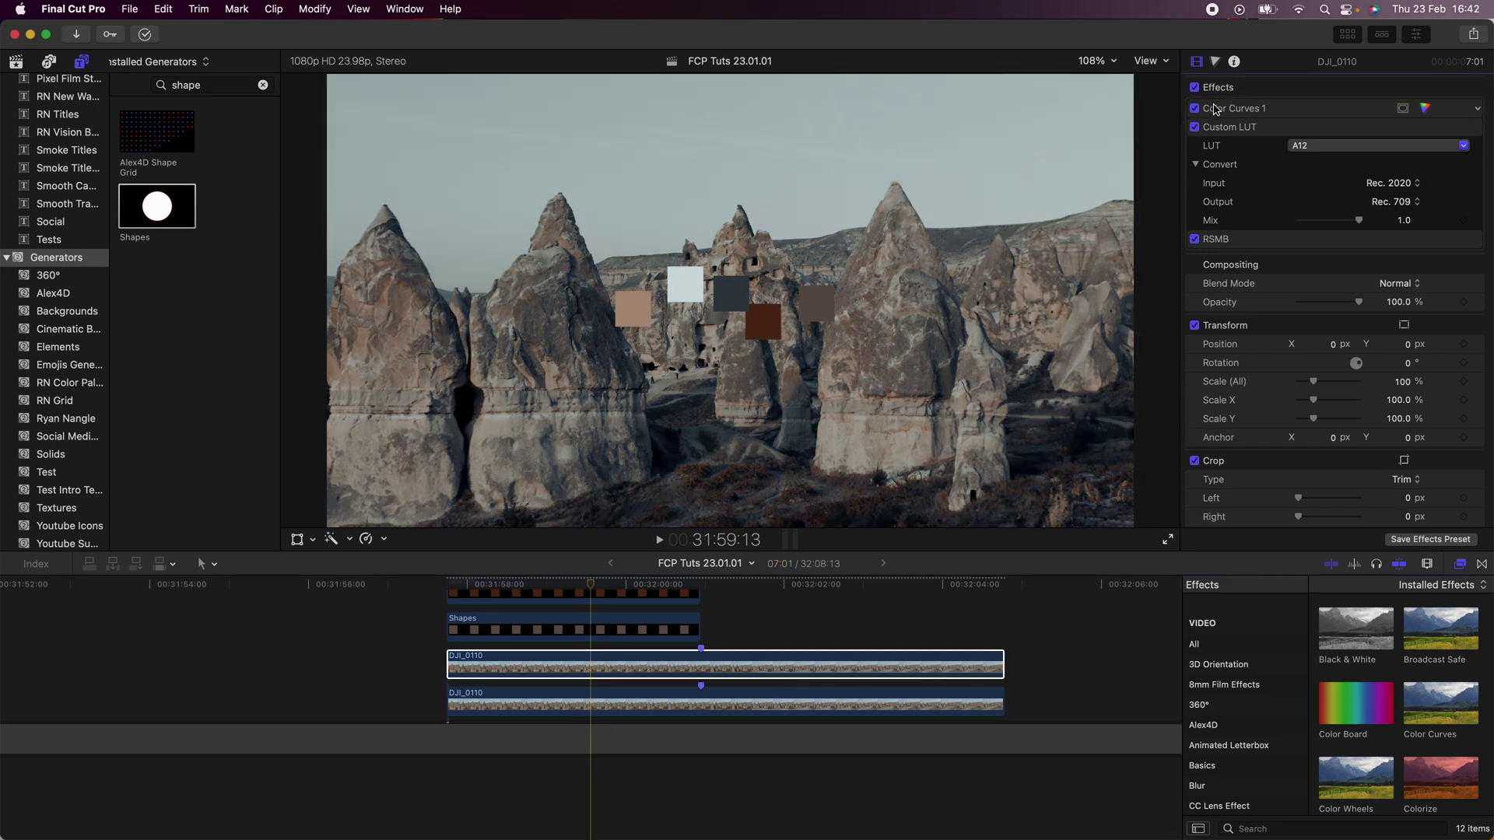
# Step: Remove the remaining Color Curves 1, Custom LUT and RSMB effects from the upper DJI_0110 copy
pyautogui.click(1215, 109)
pyautogui.press('Delete')
pyautogui.click(1216, 108)
pyautogui.press('Delete')
pyautogui.click(526, 663)
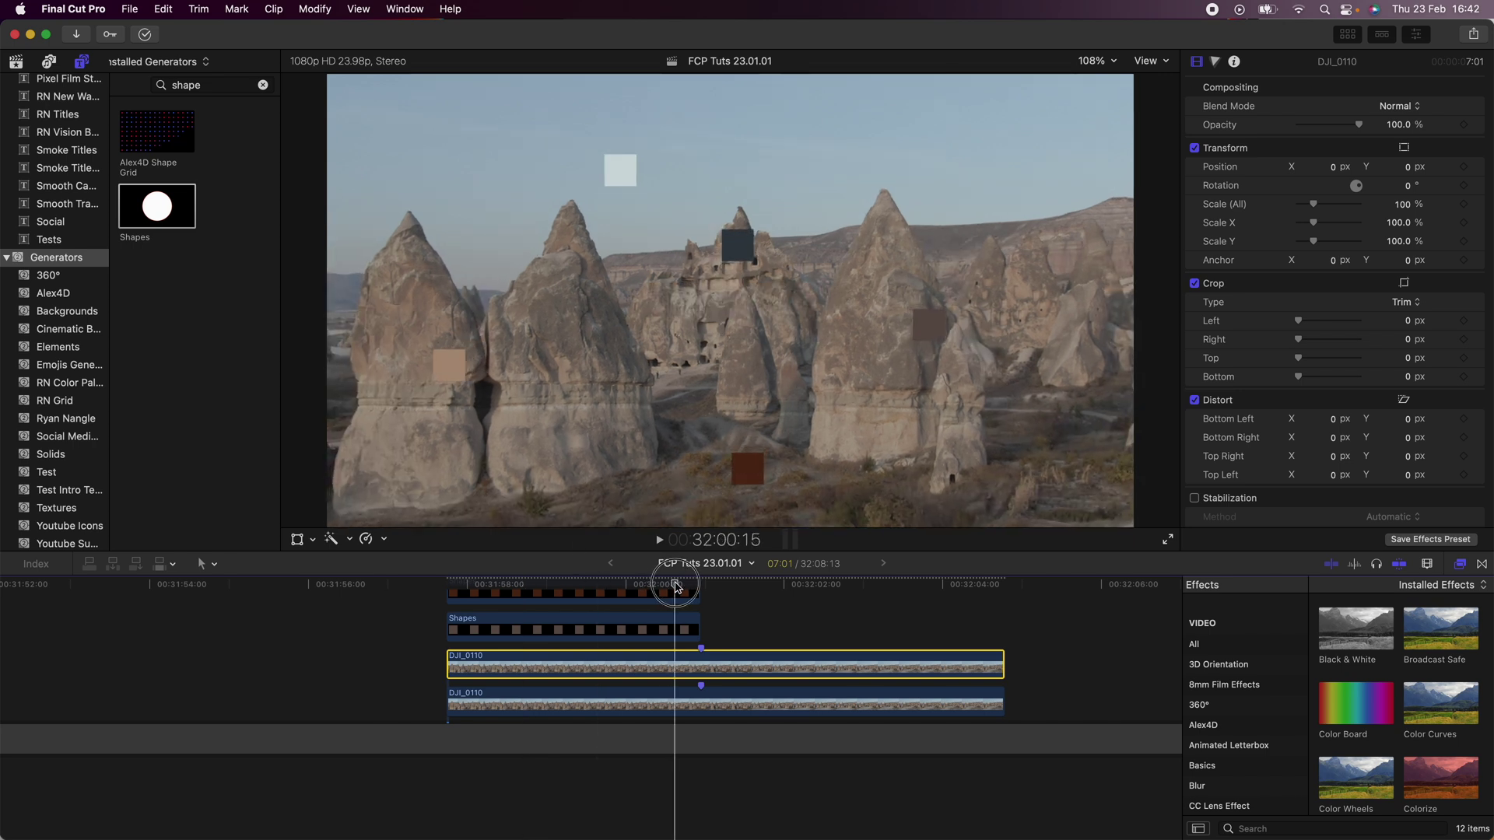
# Step: Keyframe the upper DJI_0110 copy's opacity from 100% at 32:00:13 to 0% at 32:00:23, and play back the fade
pyautogui.click(673, 585)
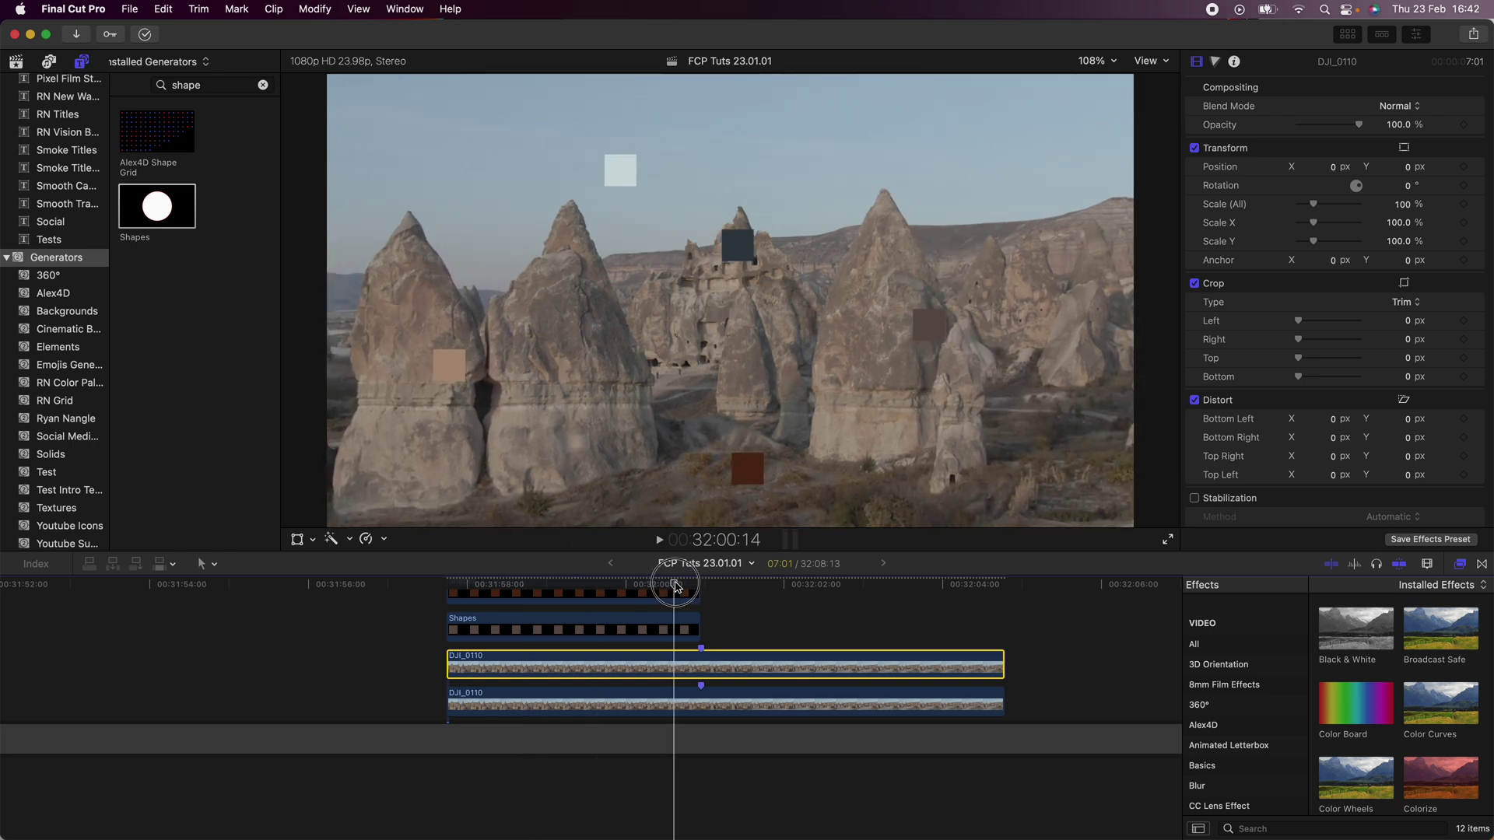
pyautogui.moveTo(678, 587)
pyautogui.mouseDown()
pyautogui.moveTo(694, 586)
pyautogui.moveTo(672, 588)
pyautogui.mouseUp()
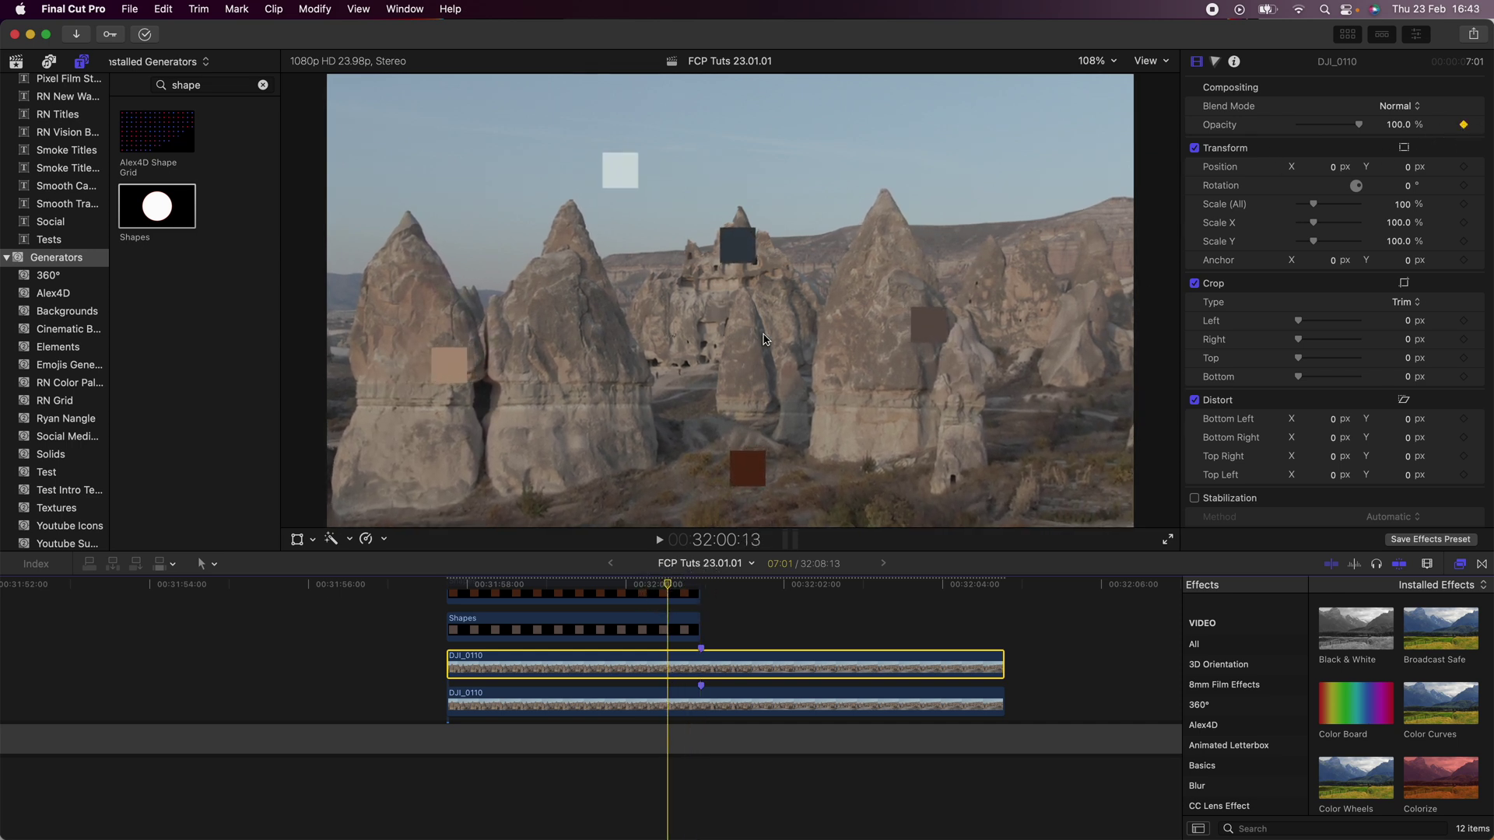
pyautogui.click(700, 585)
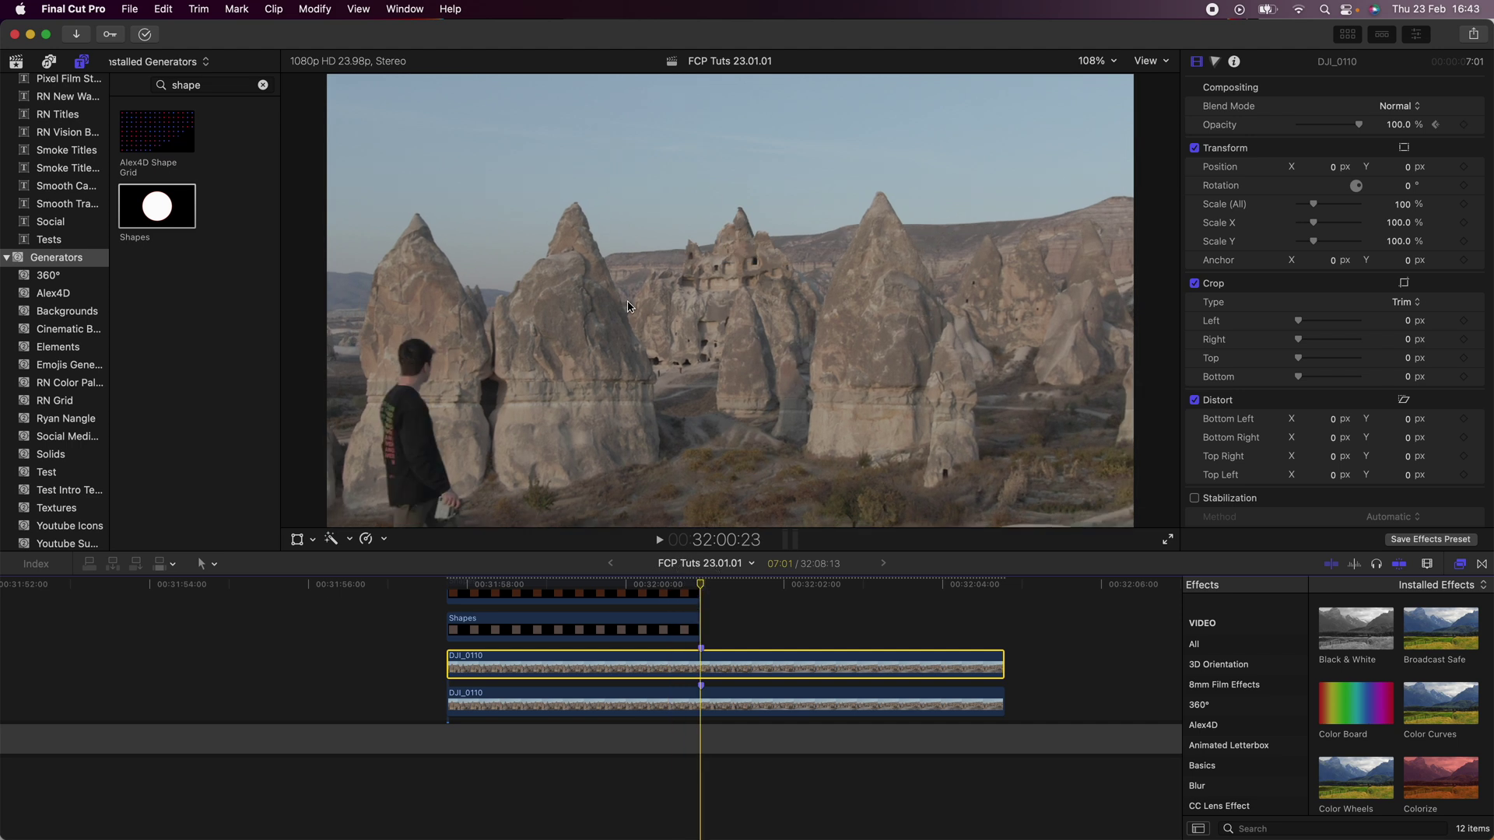
pyautogui.moveTo(1355, 127); pyautogui.dragTo(1279, 129)
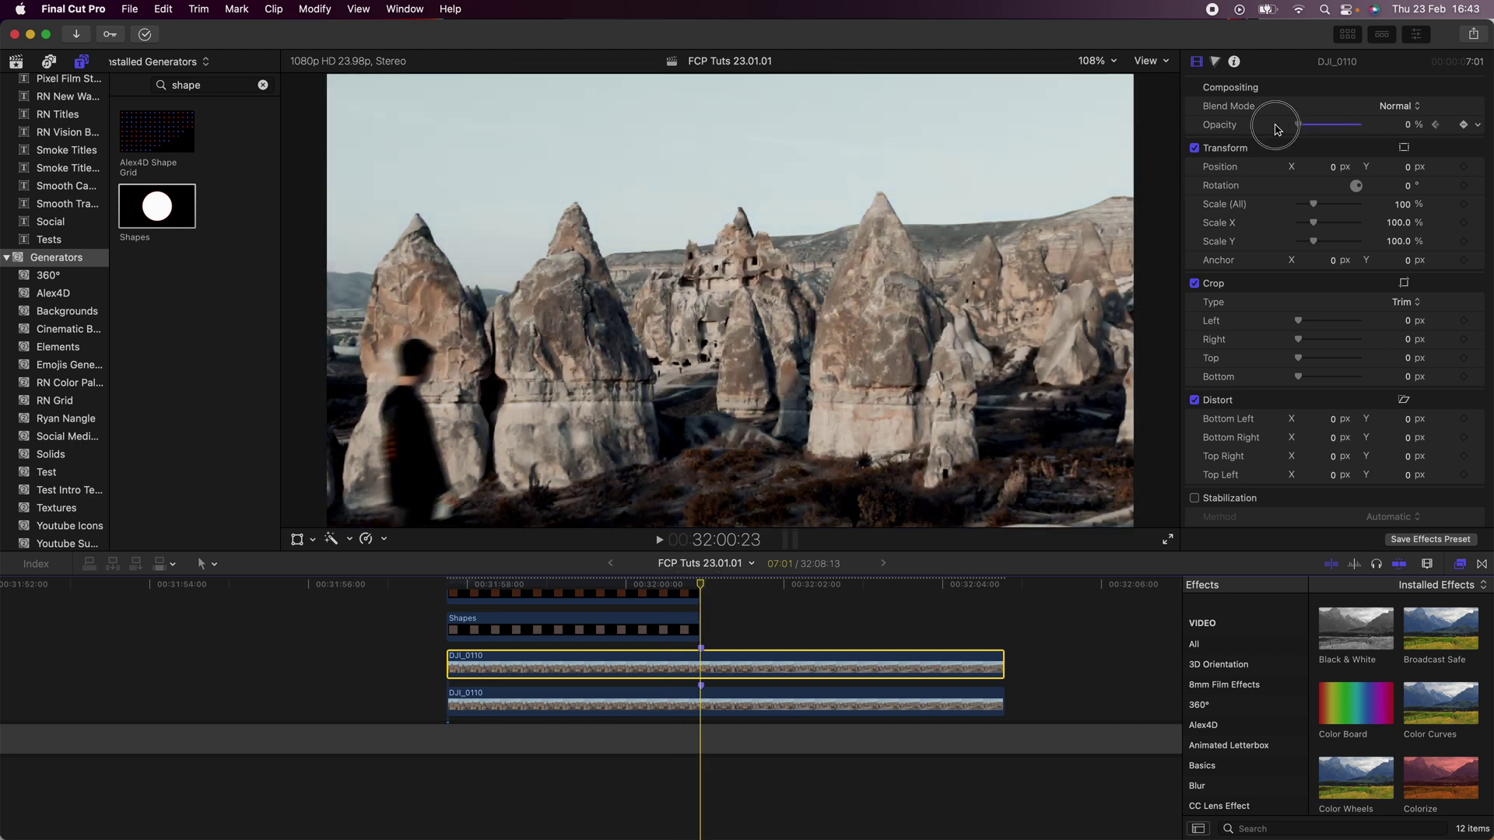
pyautogui.press('space')
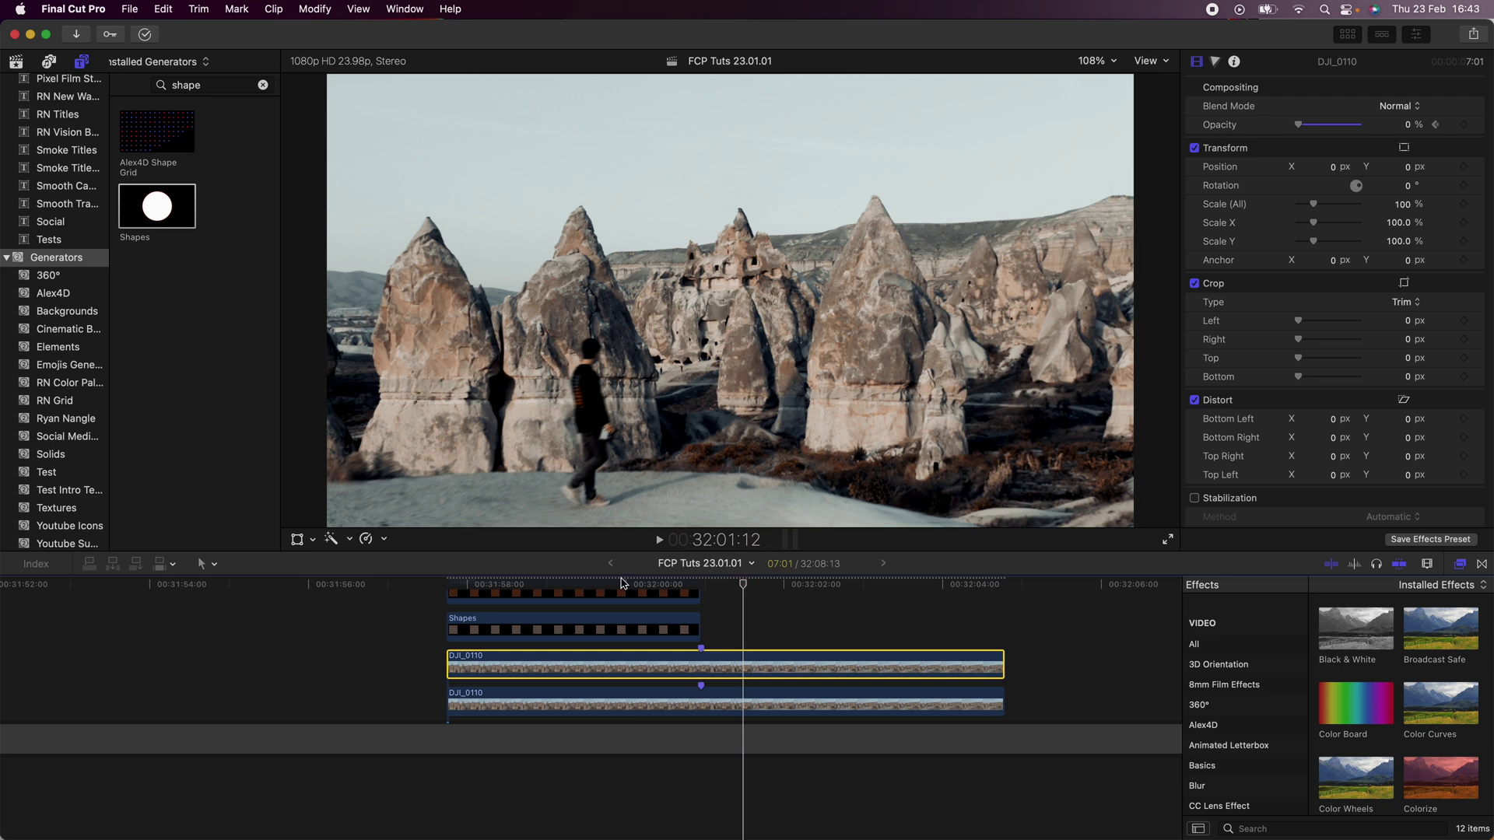
pyautogui.click(604, 585)
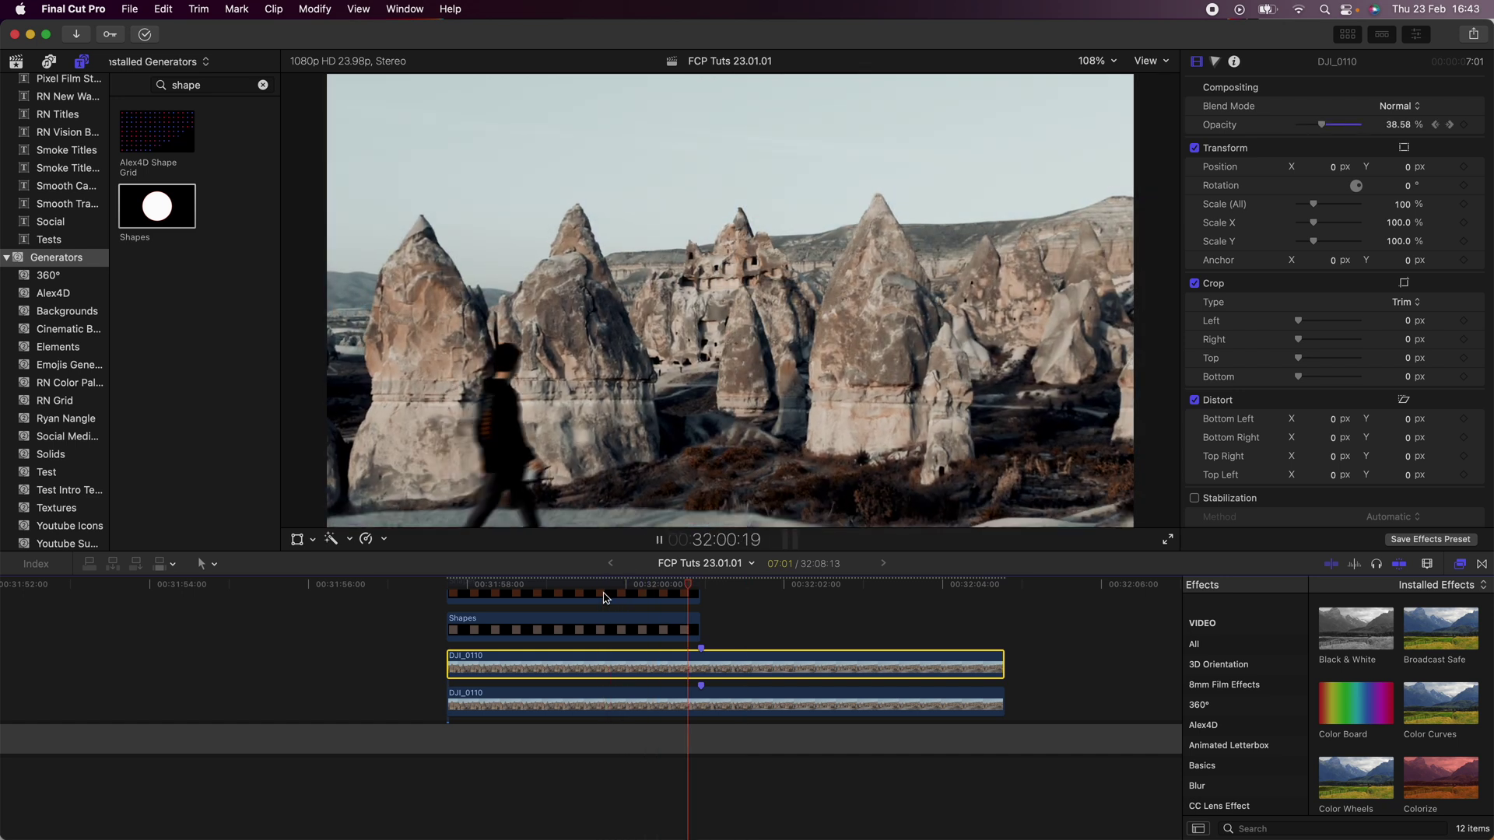
pyautogui.press('space')
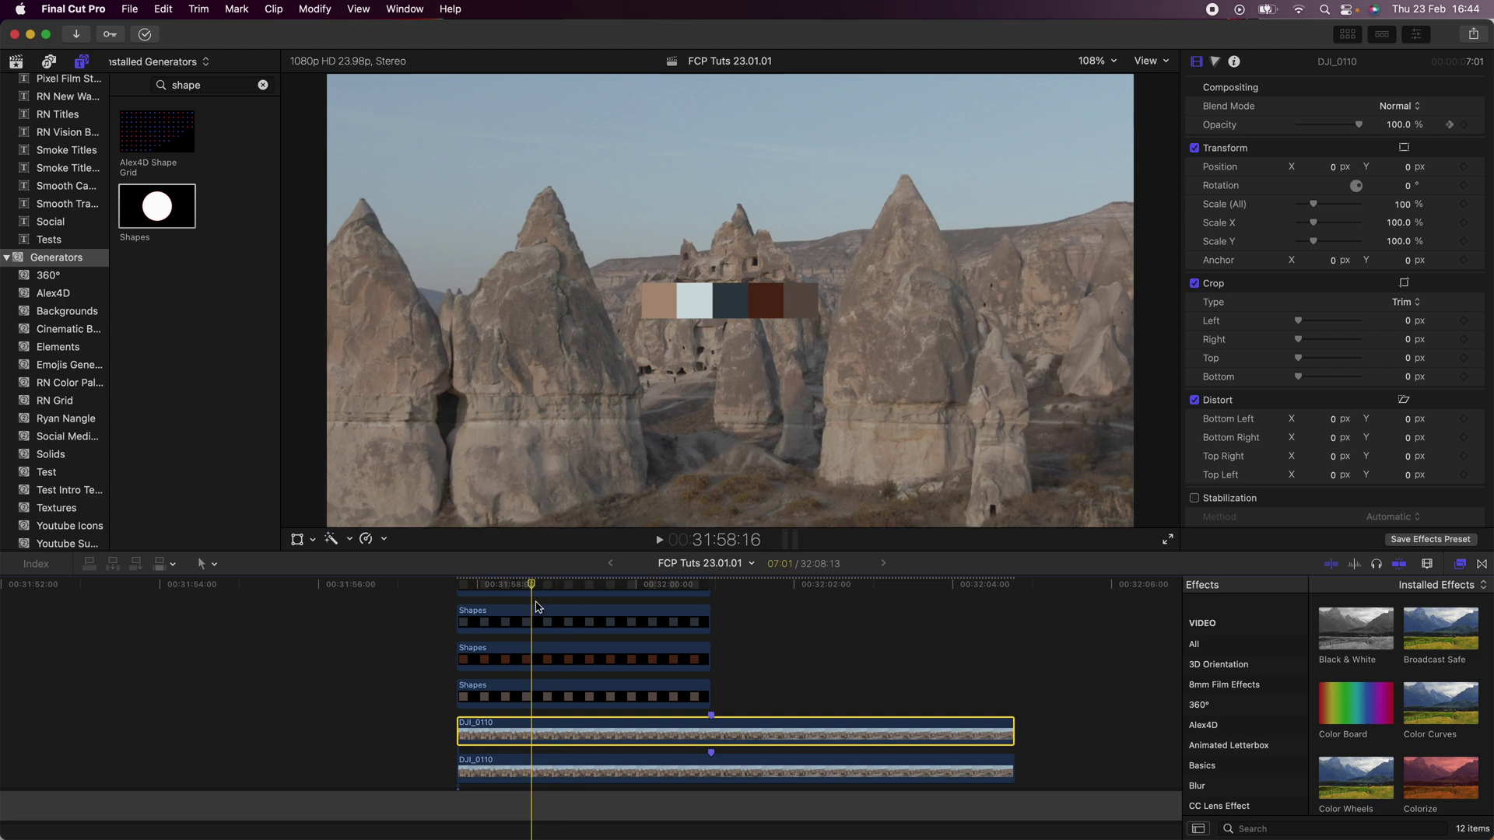
# Step: Add a Color Board correction to the upper DJI_0110 copy and select its global saturation control
pyautogui.moveTo(531, 584)
pyautogui.mouseDown()
pyautogui.moveTo(502, 592)
pyautogui.moveTo(518, 592)
pyautogui.mouseUp()
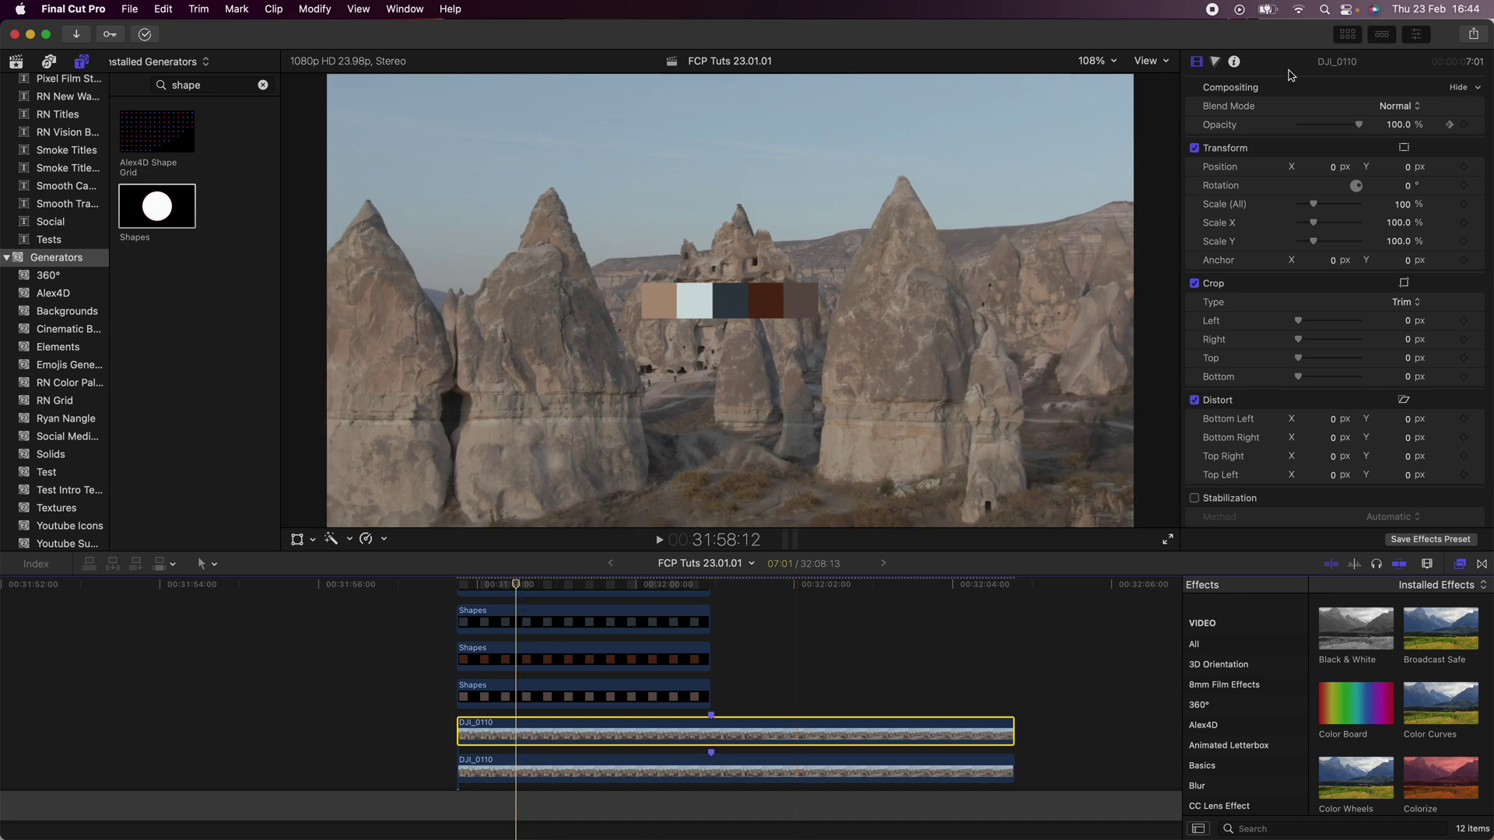
pyautogui.click(1214, 61)
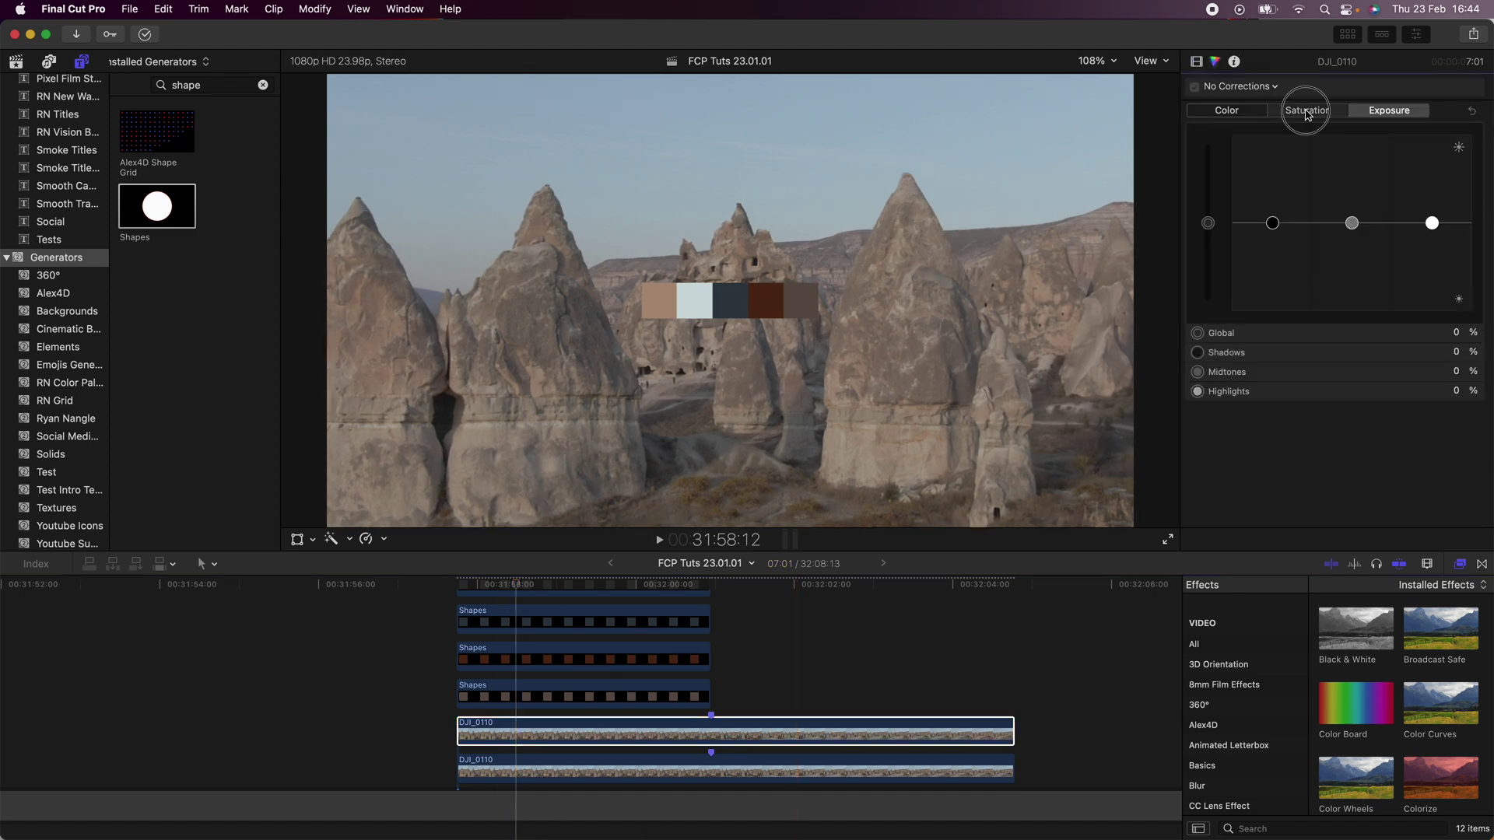
pyautogui.click(1306, 113)
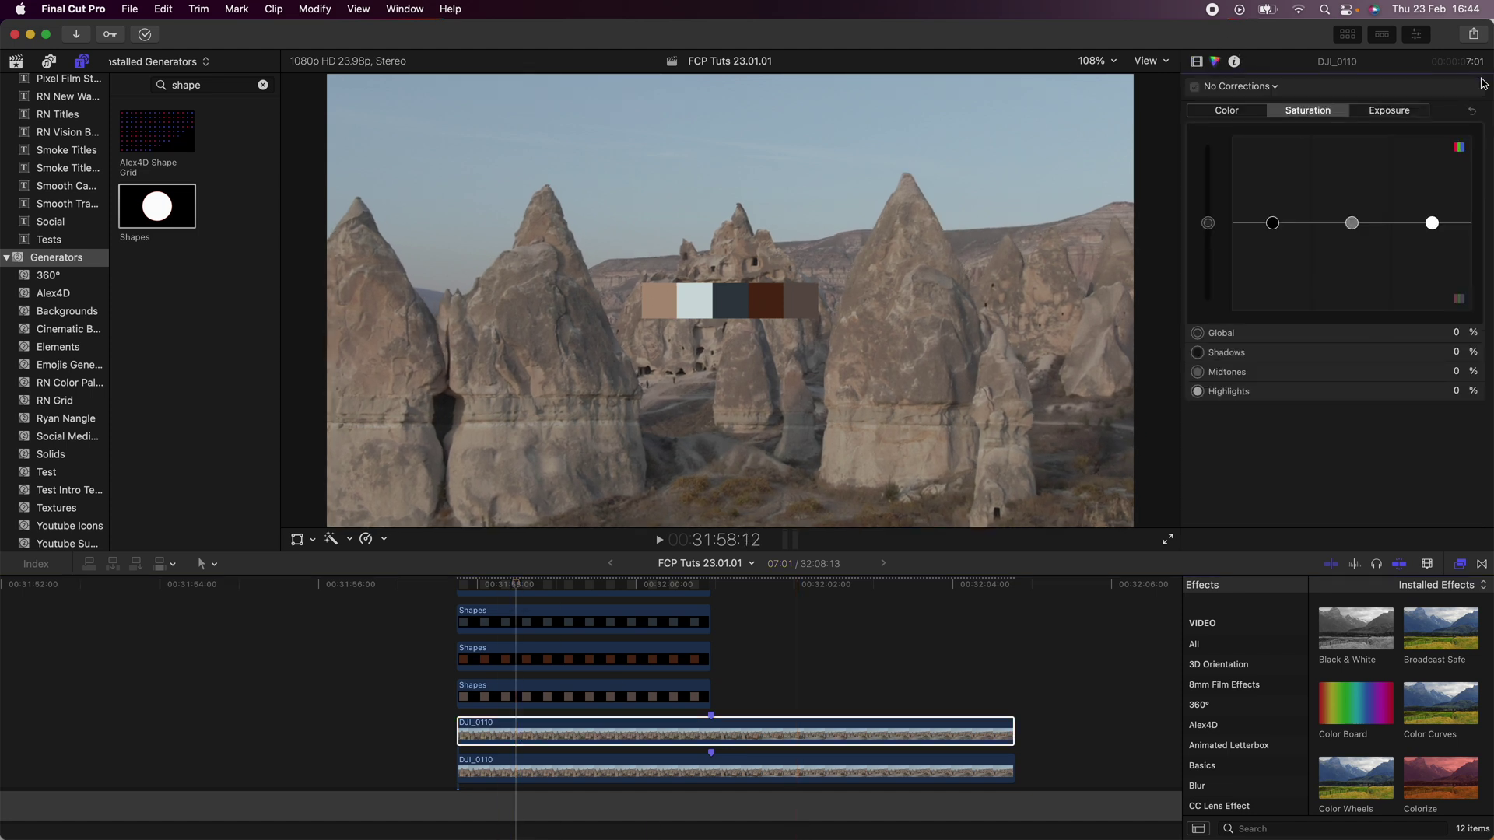
pyautogui.click(1211, 226)
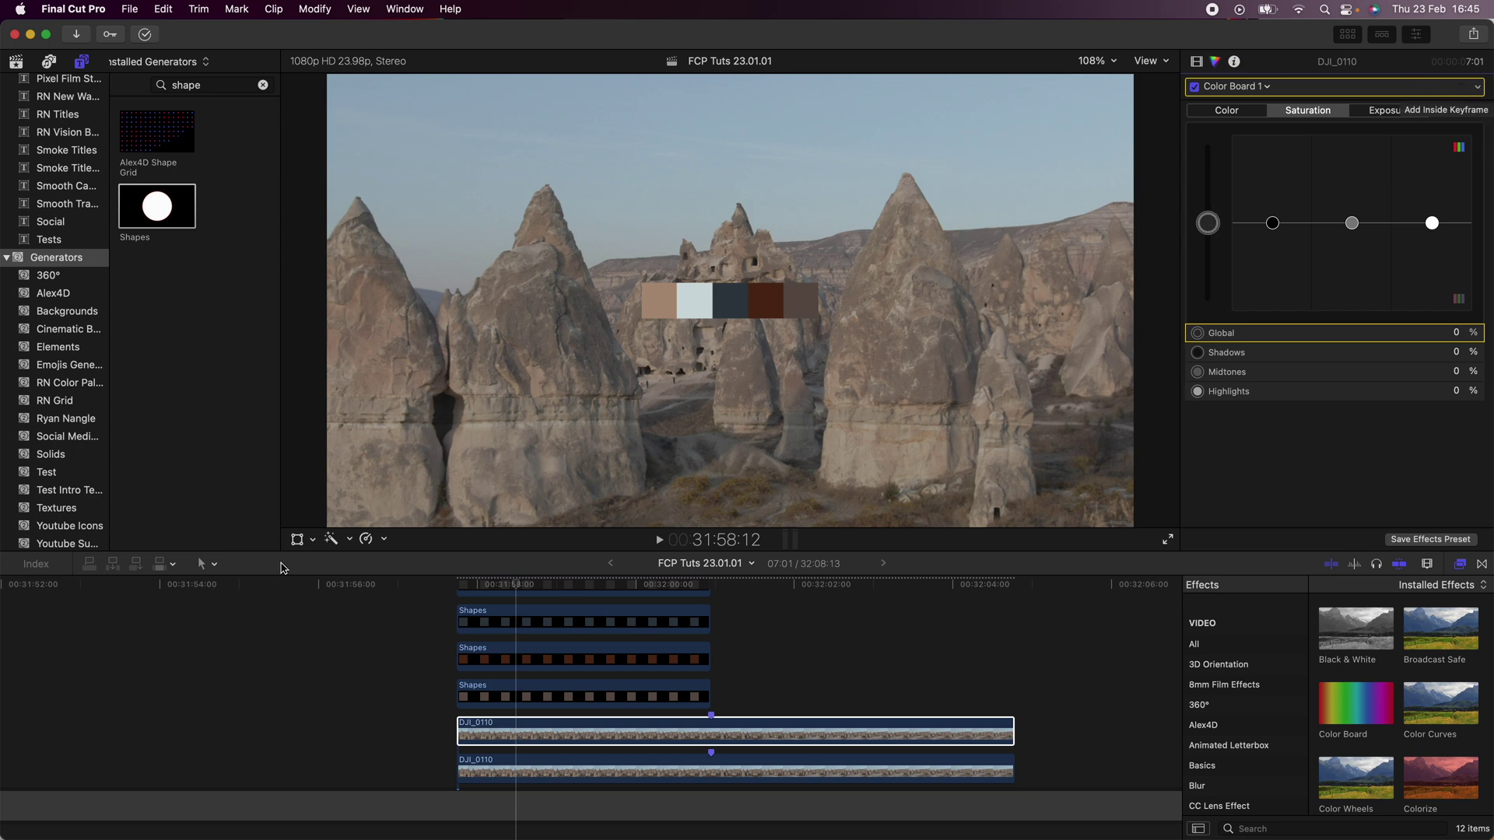
# Step: Keyframe the Color Board at 31:58:00 and fully desaturate the upper DJI_0110 copy's global saturation at 31:58:08
pyautogui.moveTo(502, 585); pyautogui.dragTo(480, 588)
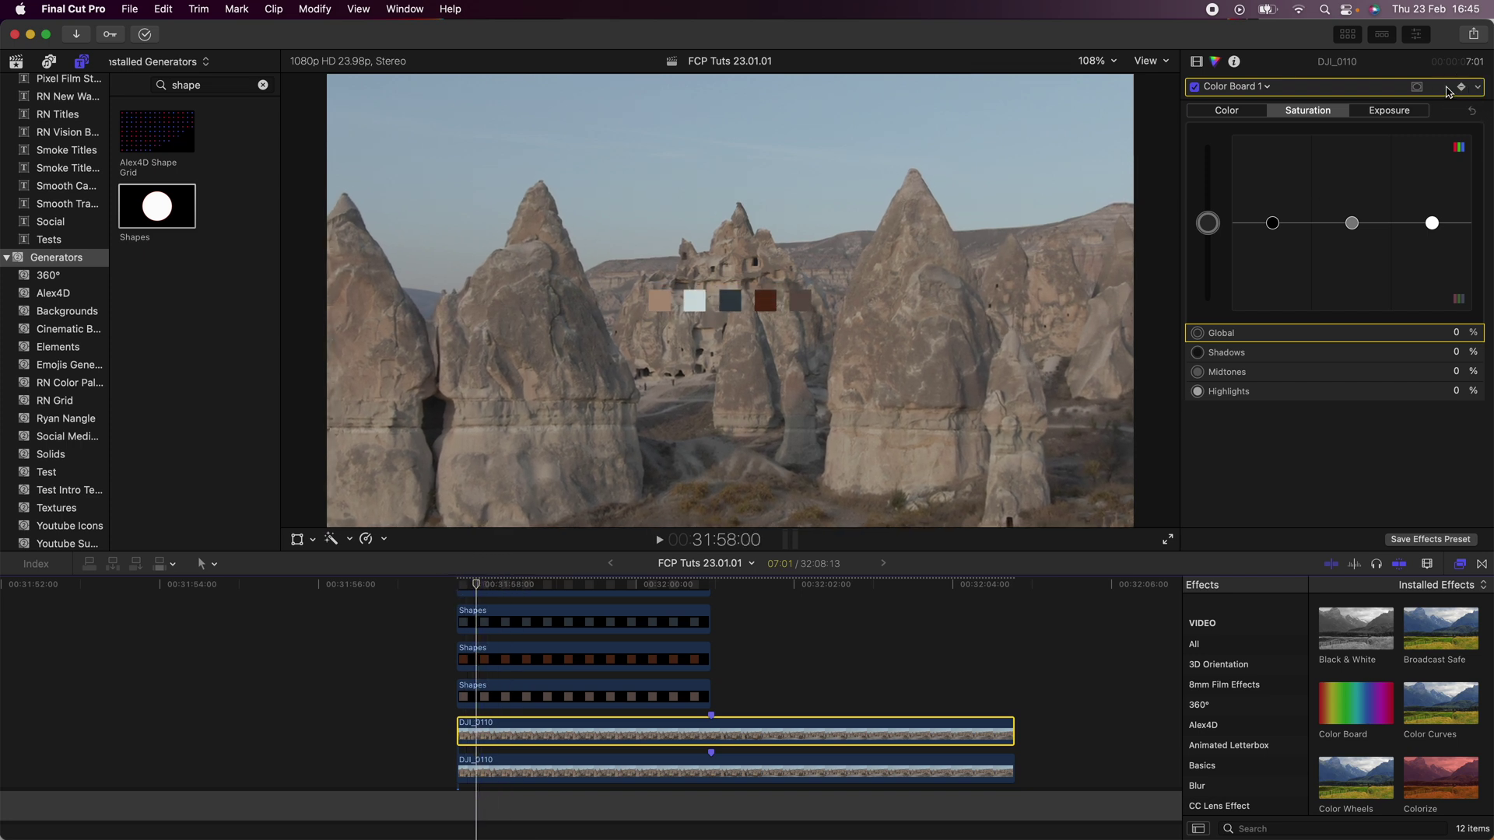
pyautogui.click(504, 585)
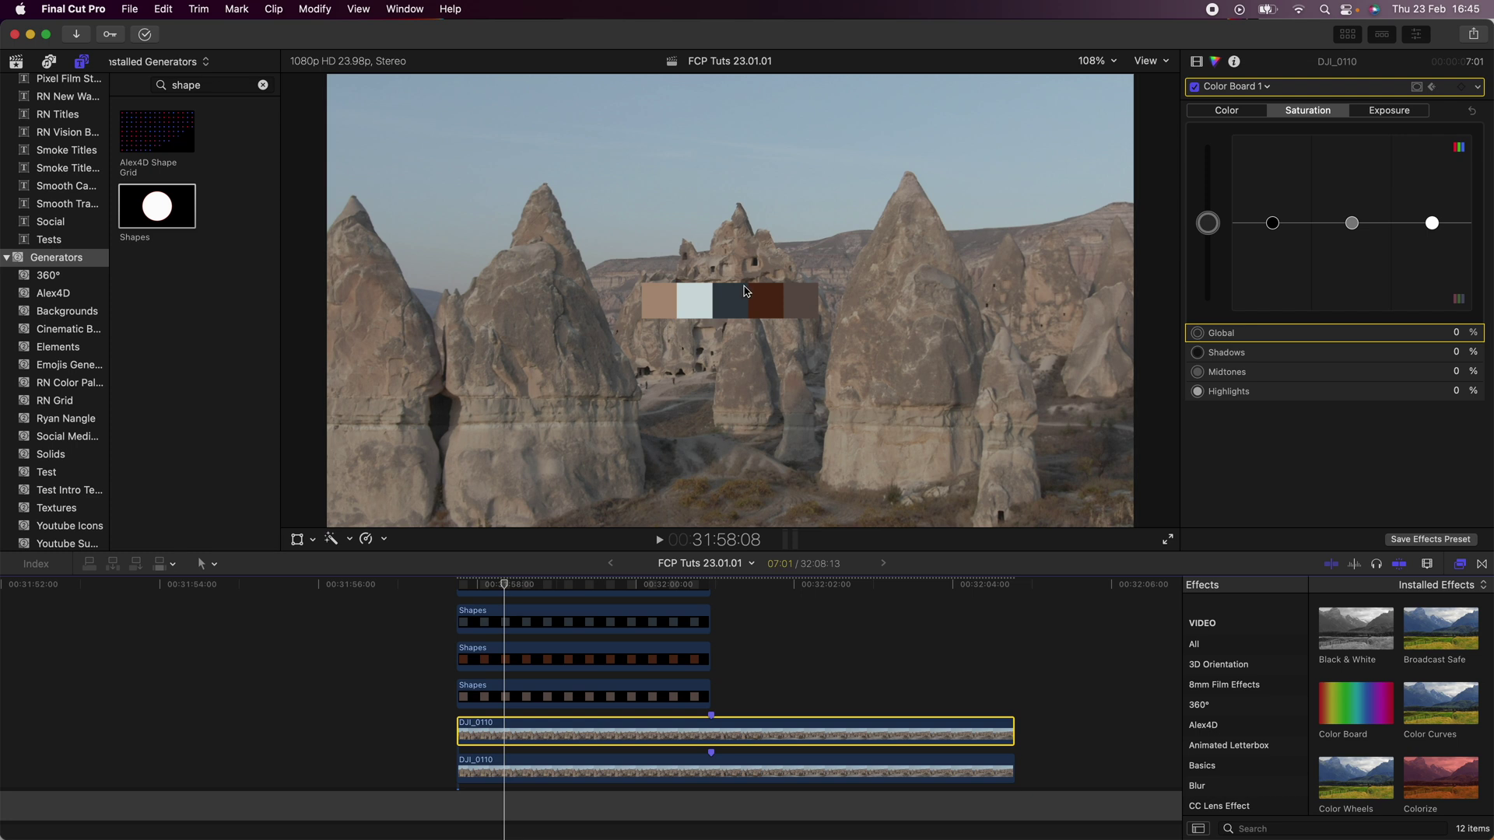
pyautogui.moveTo(1211, 227); pyautogui.dragTo(1204, 307)
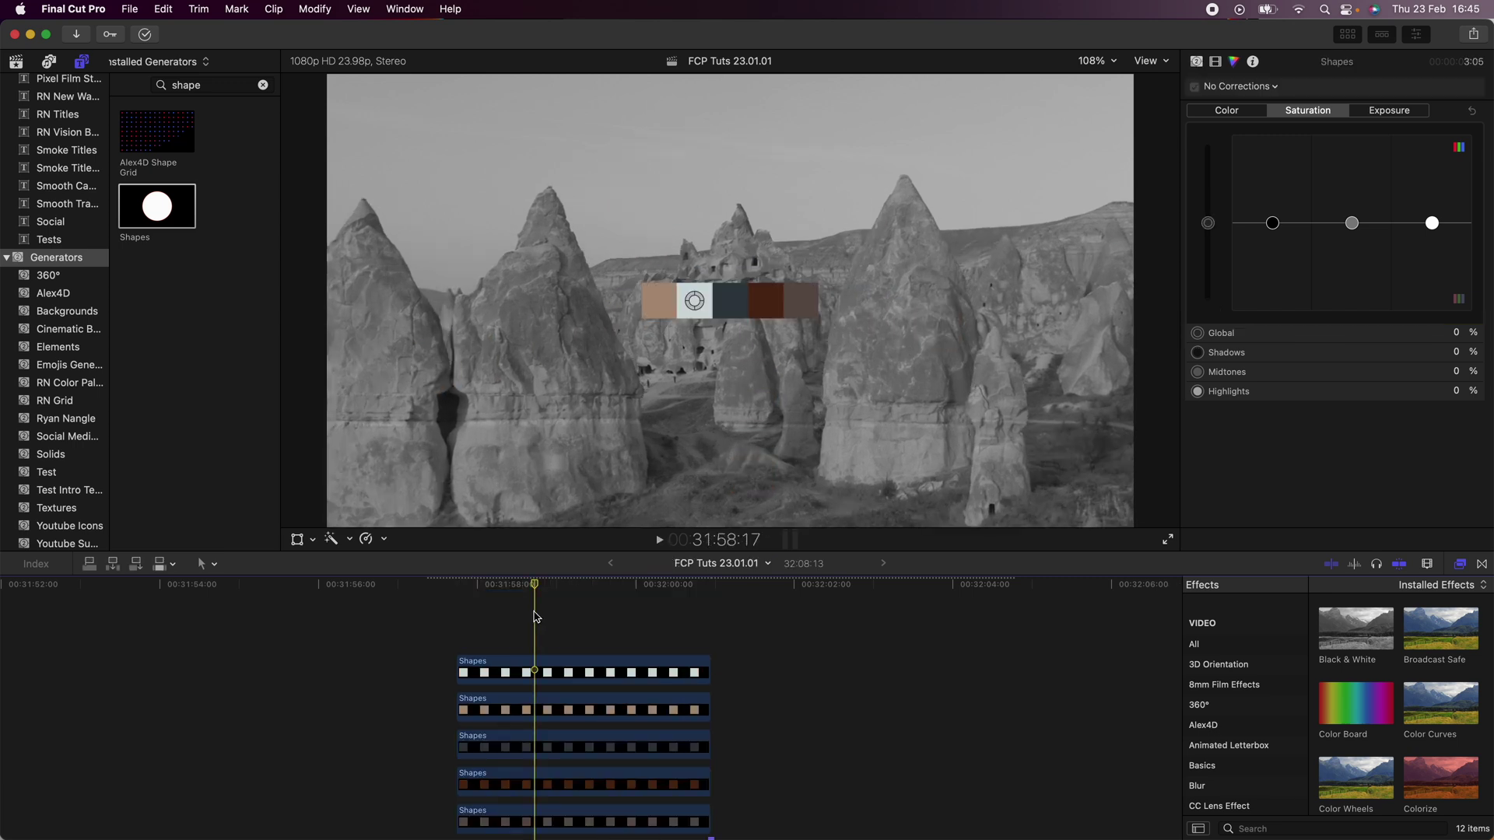
# Step: Place the Custom title from the Build In/Out titles above the Shapes clips, aligned with their start
pyautogui.click(263, 85)
pyautogui.click(82, 62)
pyautogui.click(82, 62)
pyautogui.scroll(10, 49, 87)
pyautogui.click(48, 193)
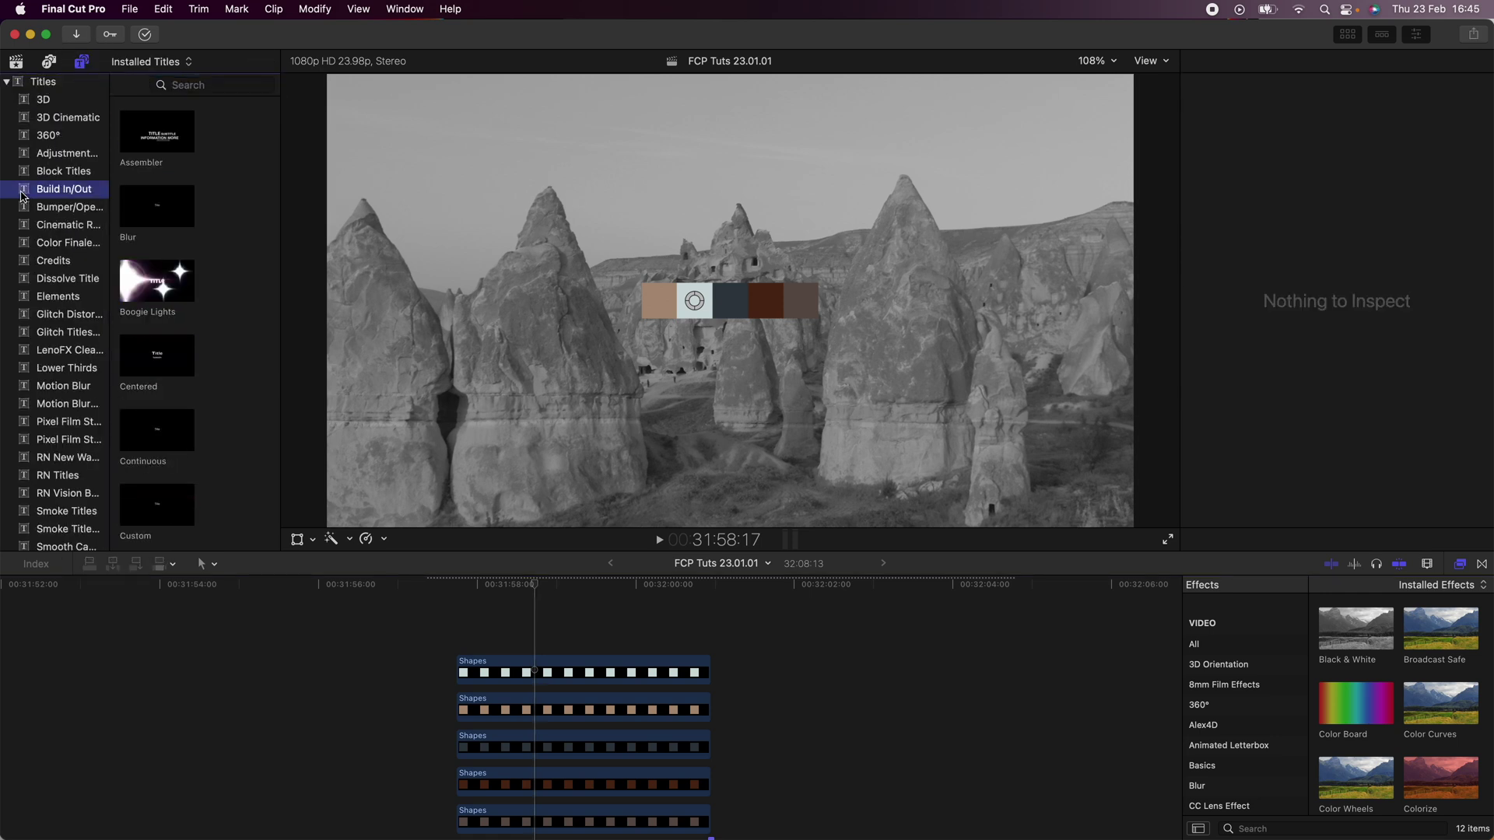
pyautogui.scroll(-3, 172, 362)
pyautogui.moveTo(150, 378); pyautogui.dragTo(470, 631)
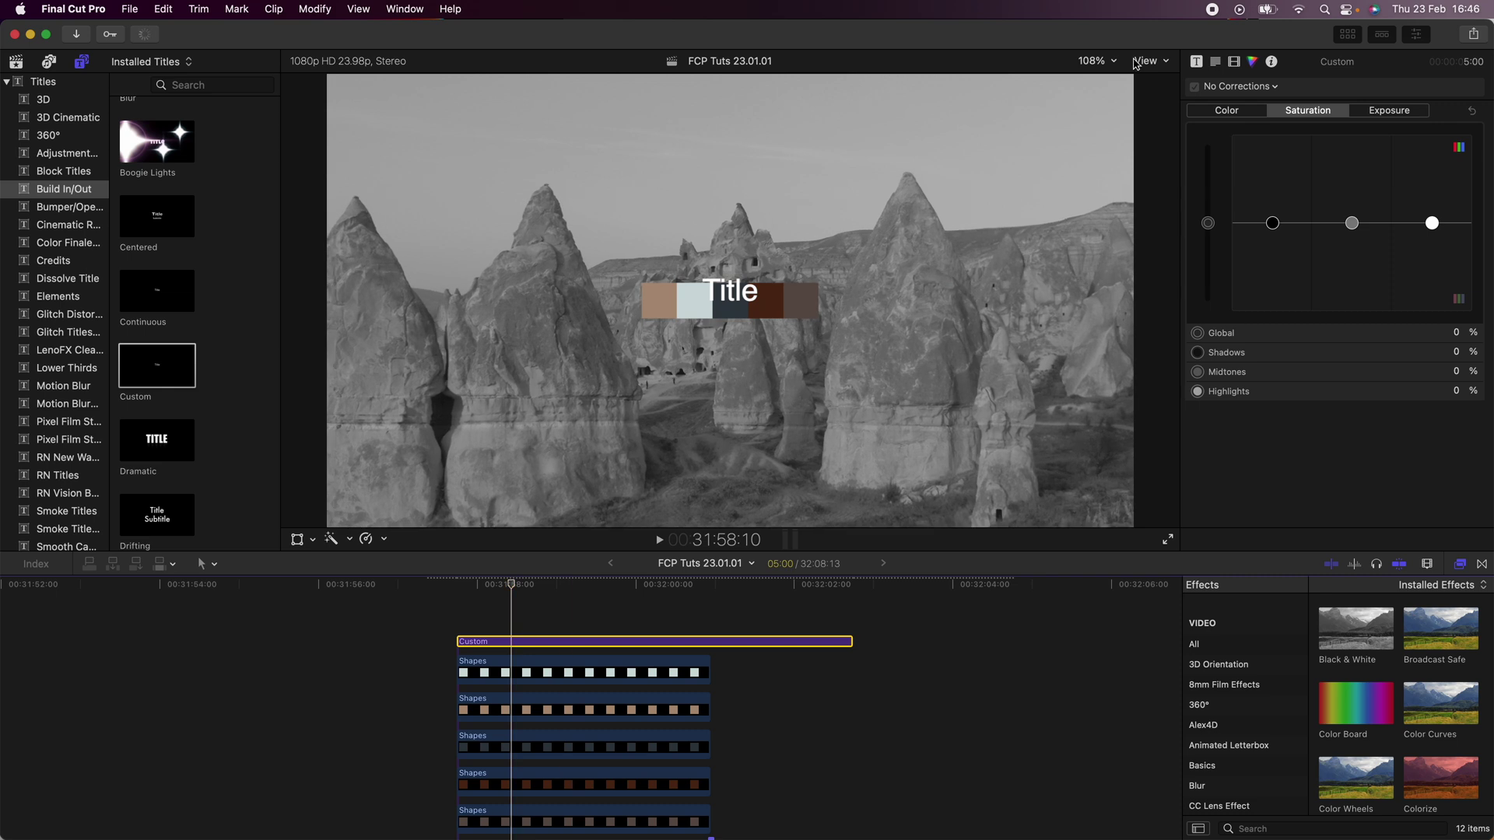
# Step: Change the title text to BEFORE, move it just above the color squares, and set it in Eurostile at size 50
pyautogui.click(1216, 64)
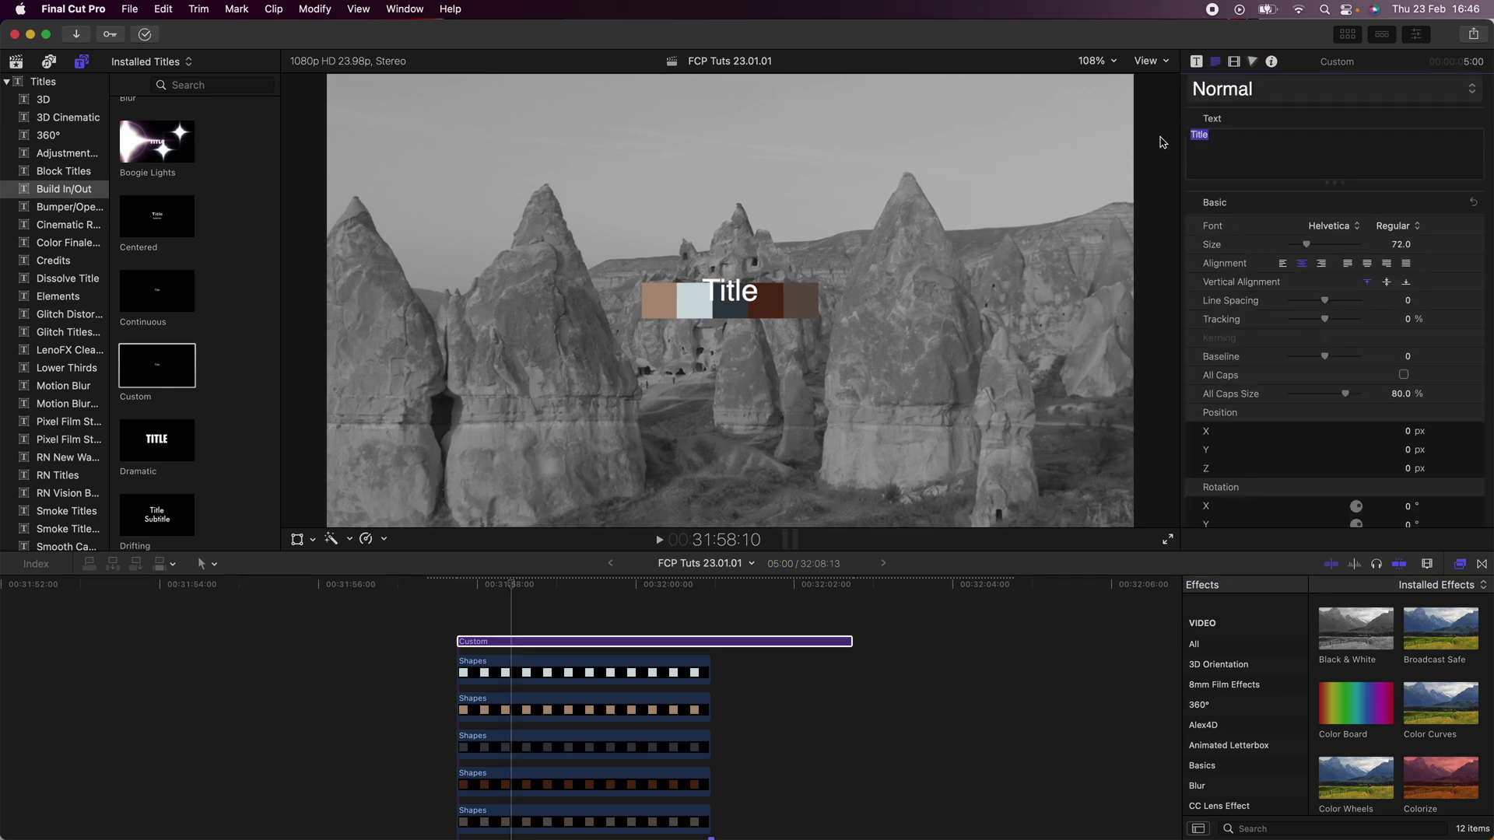
pyautogui.write('BEFORE')
pyautogui.moveTo(750, 309); pyautogui.dragTo(734, 254)
pyautogui.moveTo(1306, 245); pyautogui.dragTo(1299, 249)
pyautogui.click(1327, 227)
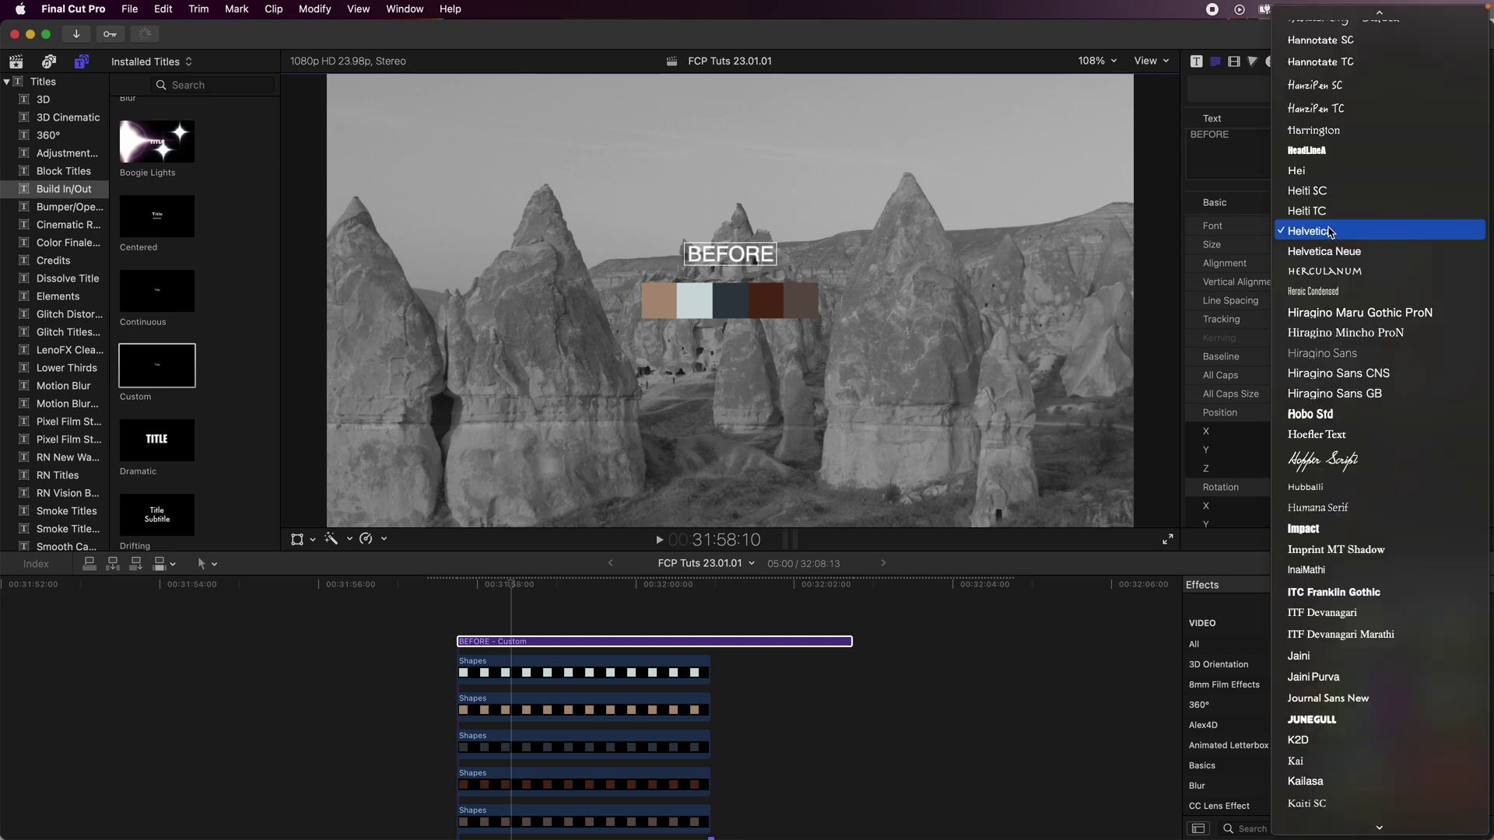
pyautogui.click(1322, 101)
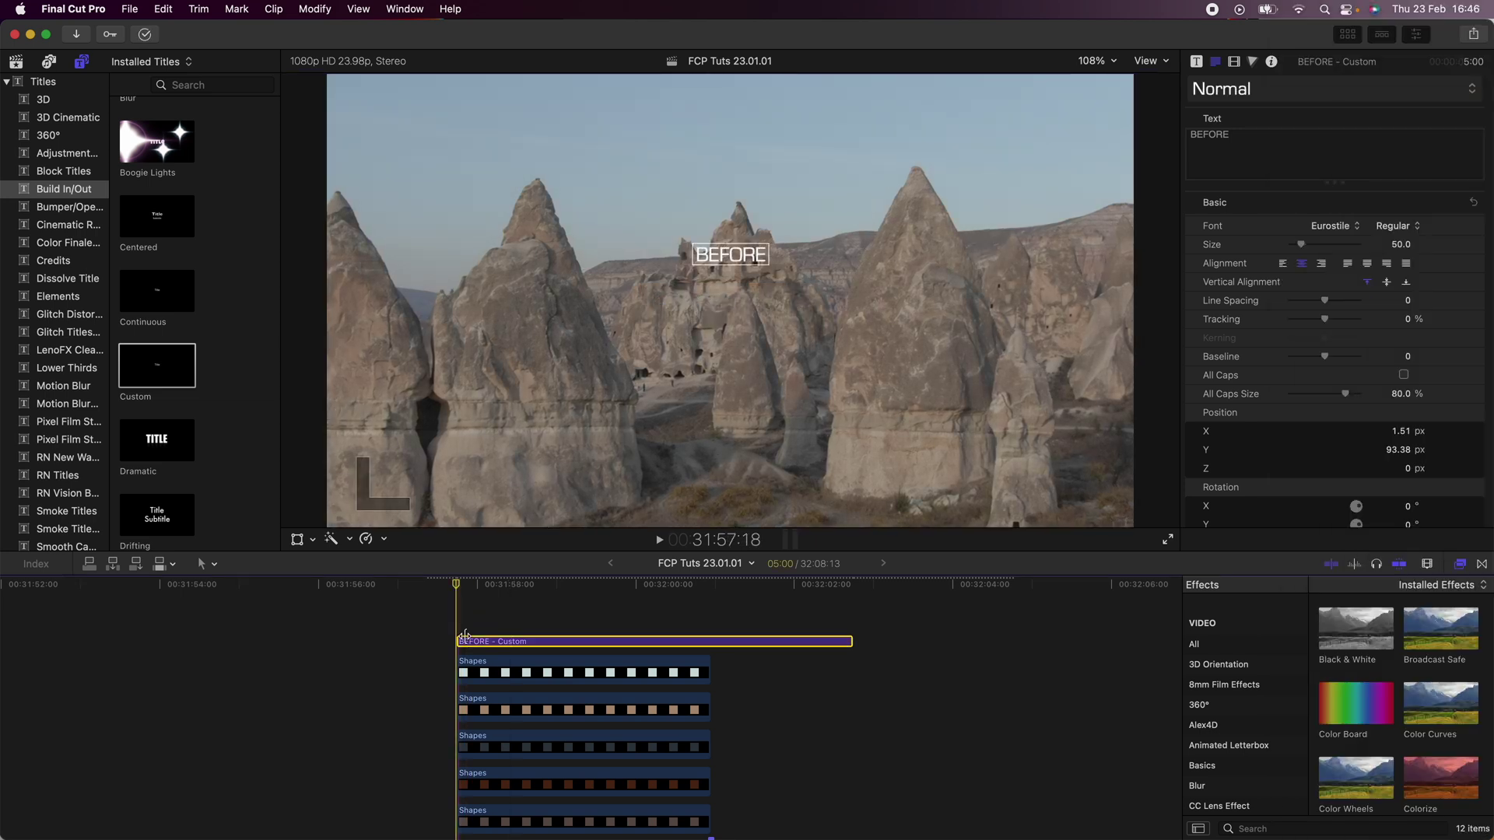
# Step: Add a Cross Dissolve to the start of the BEFORE title and play it back
pyautogui.click(460, 640)
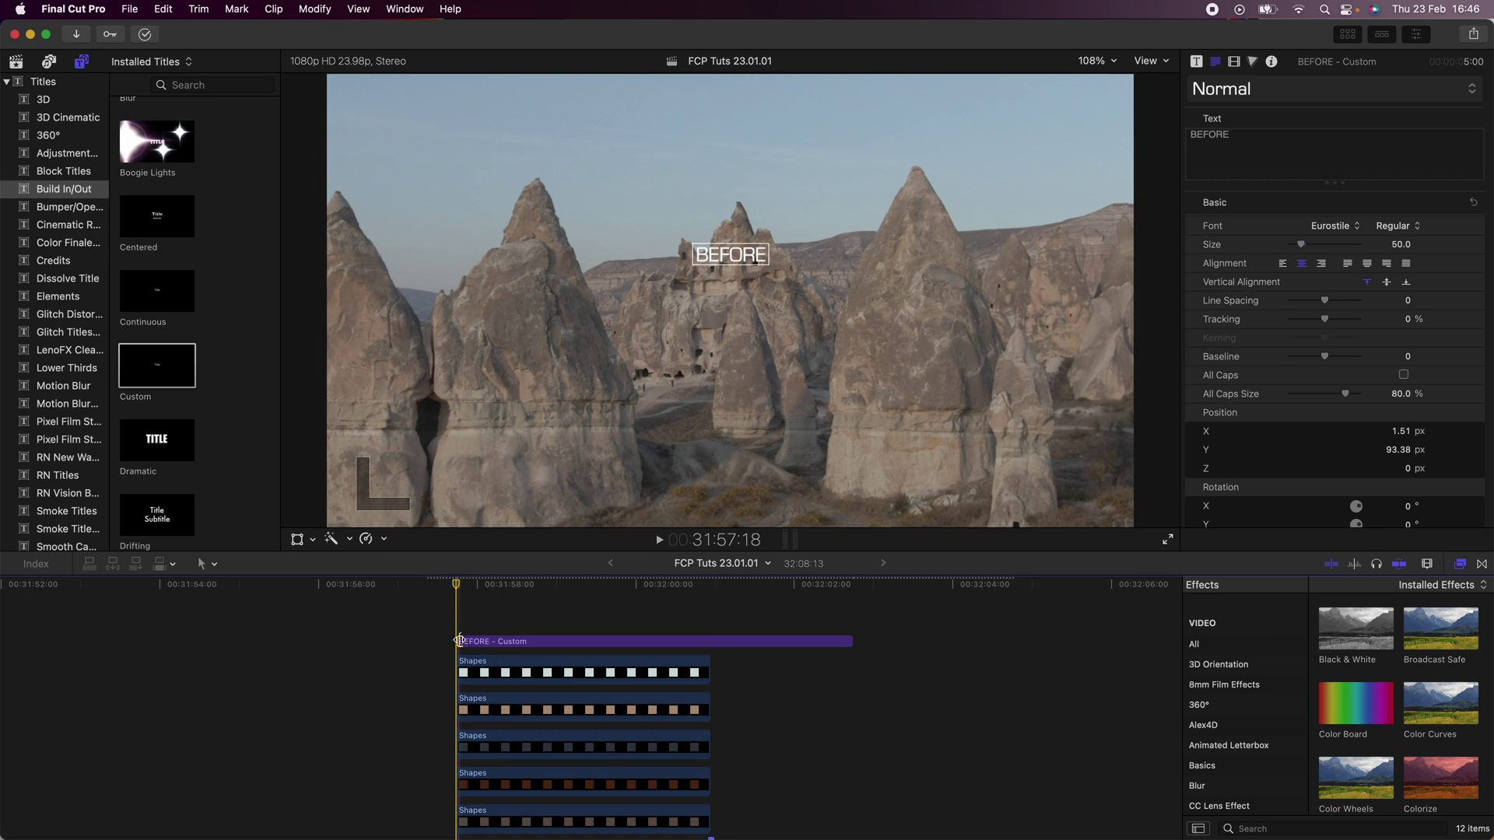
pyautogui.scroll(-2, 462, 636)
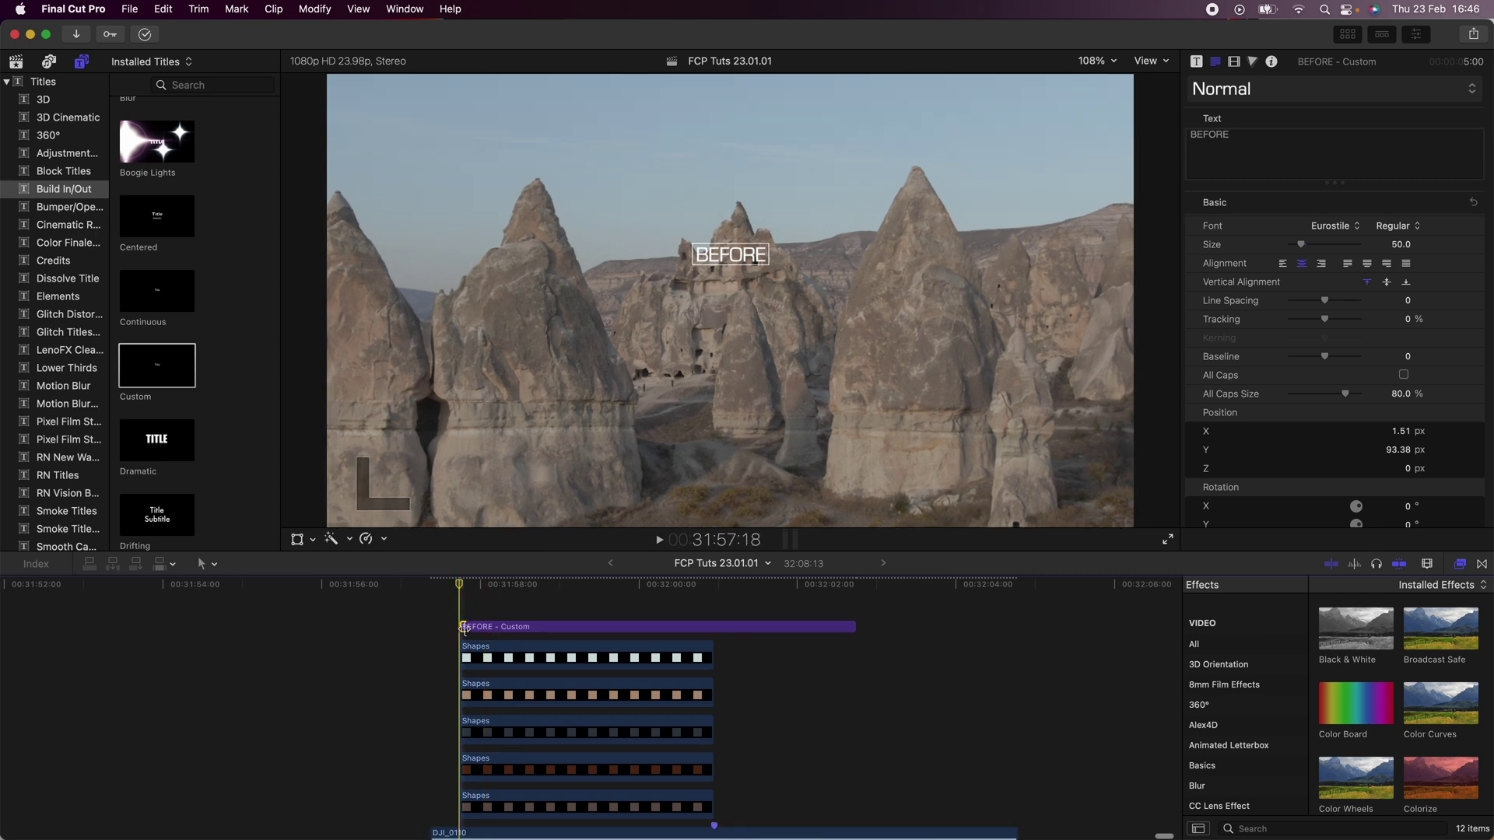
pyautogui.press('super+t')
pyautogui.press('space')
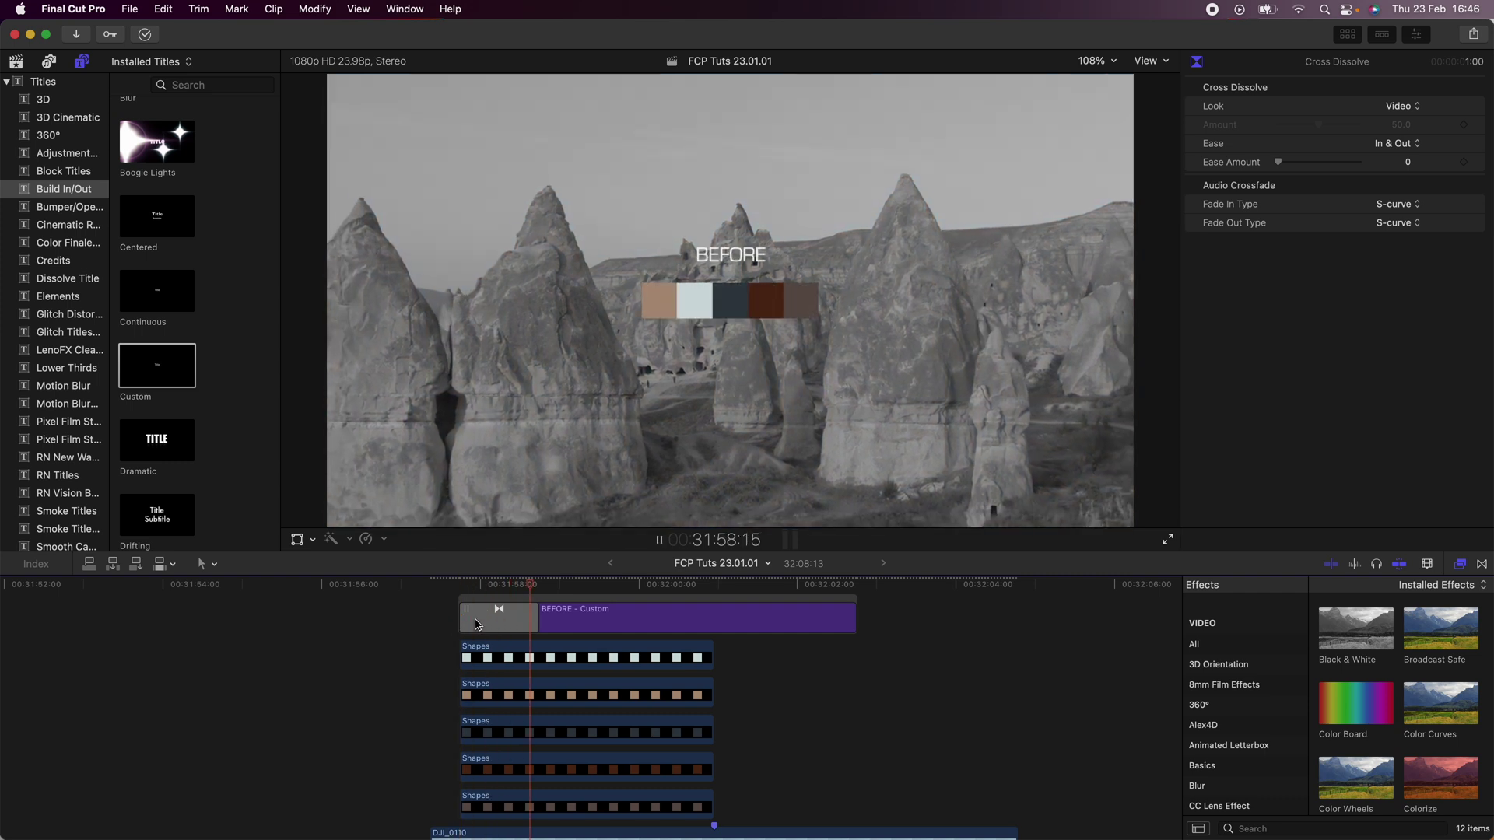
# Step: Split the BEFORE title at 32:00:23 and change the second part's text to AFTER
pyautogui.click(632, 585)
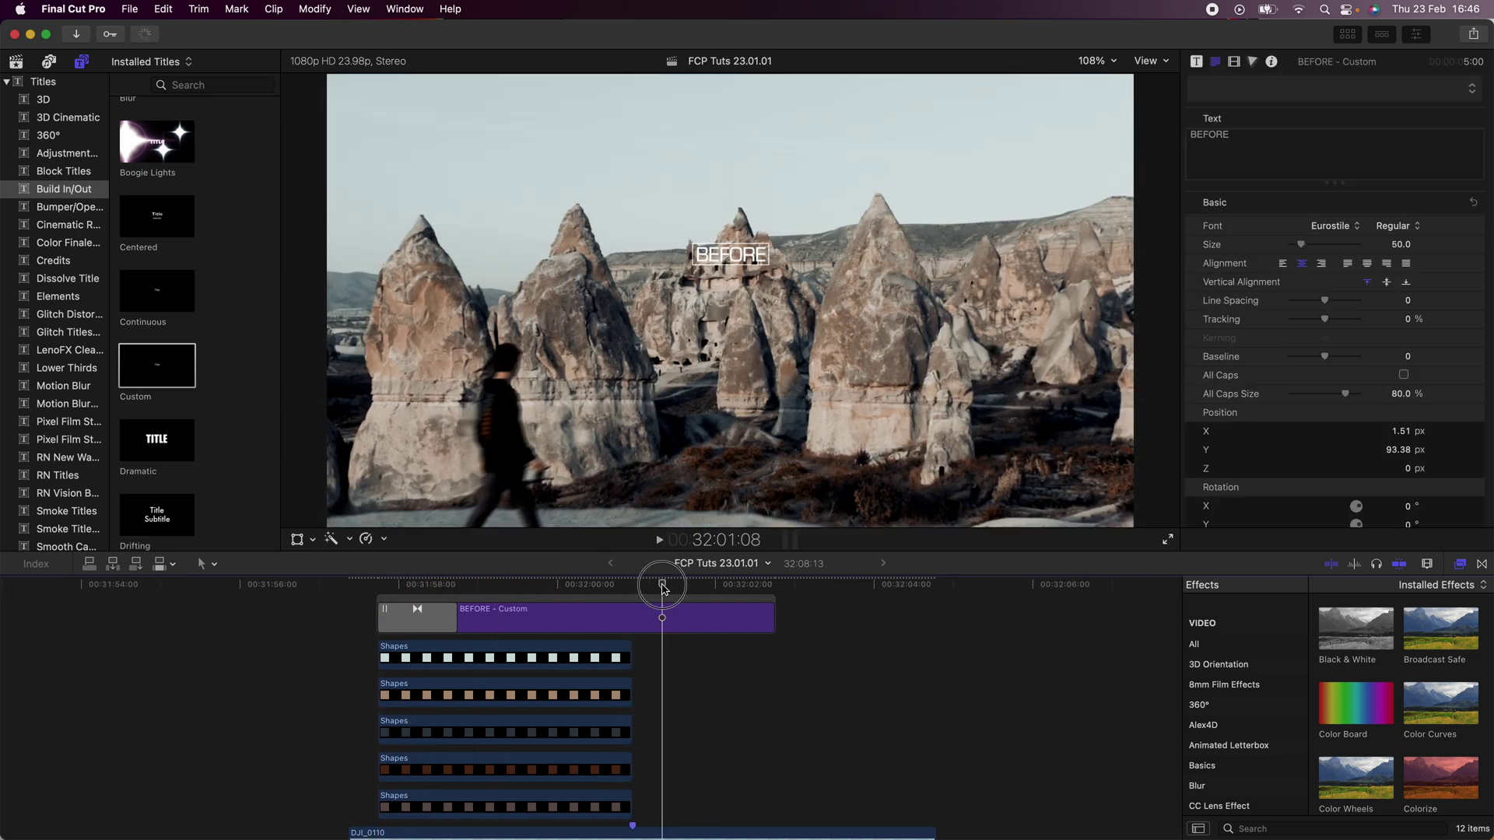
pyautogui.press('b')
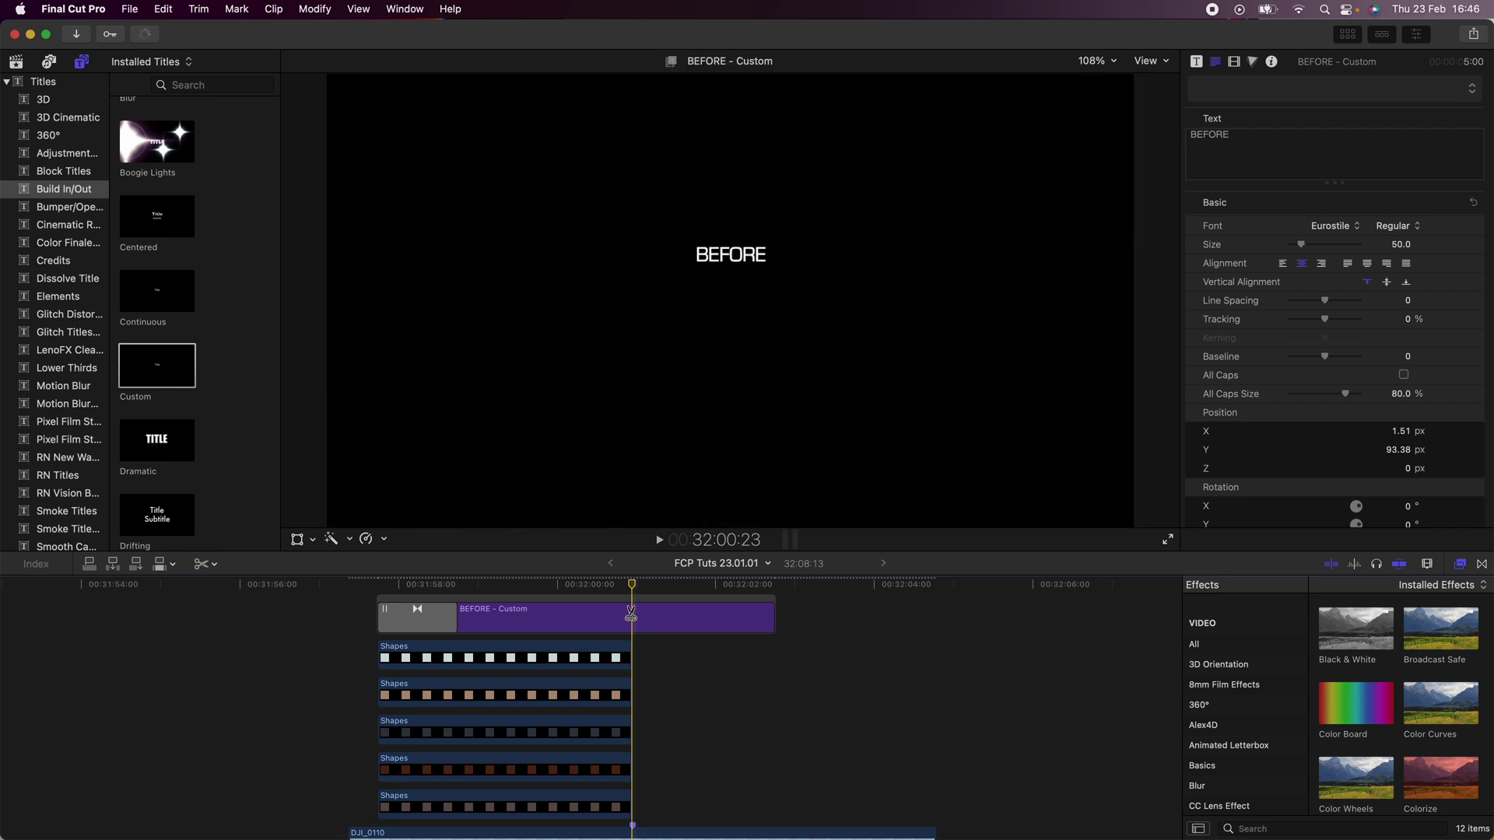
pyautogui.click(630, 619)
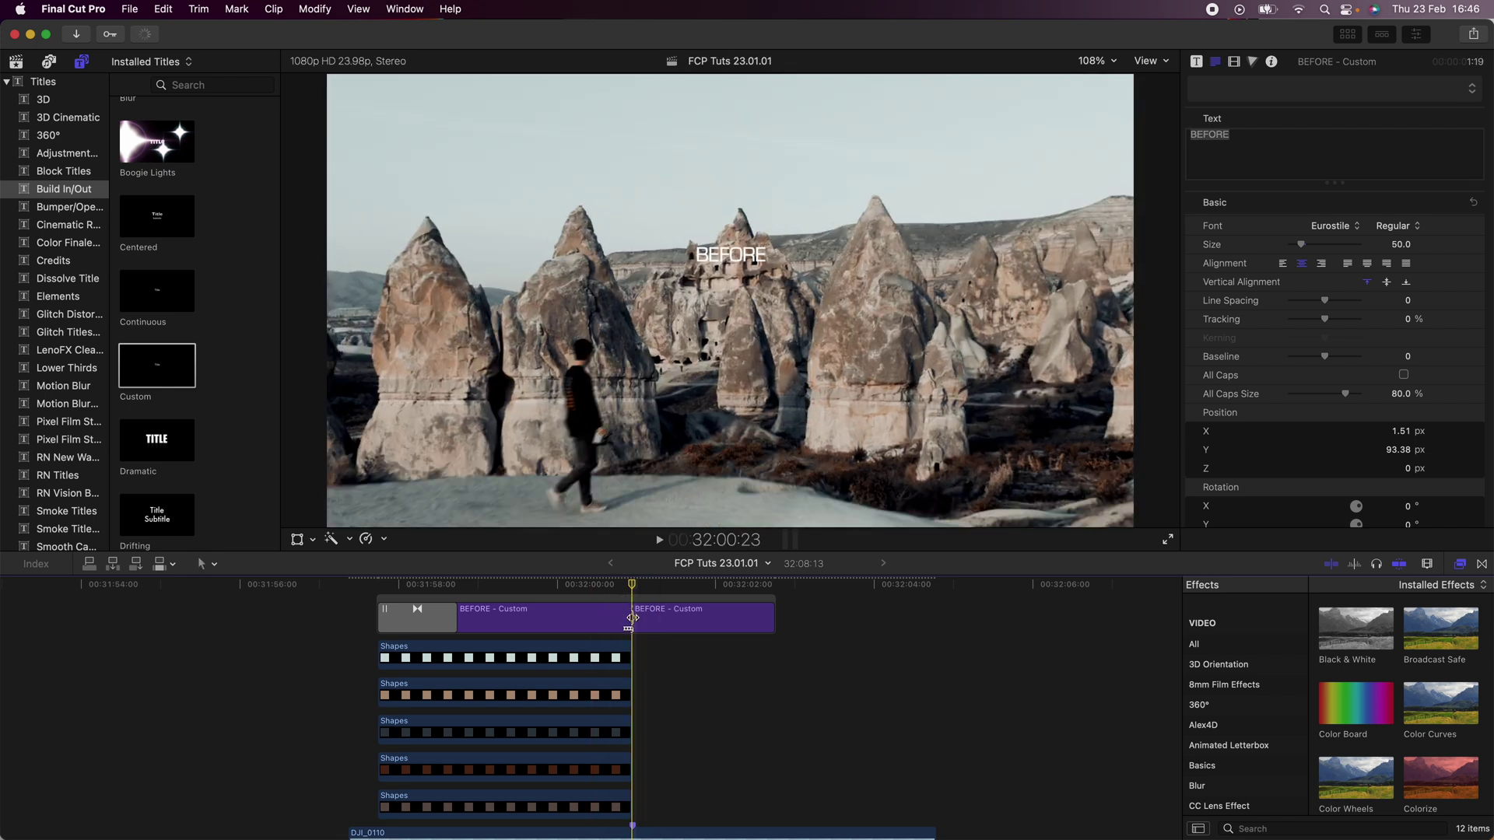
pyautogui.press('a')
pyautogui.click(665, 603)
pyautogui.doubleClick(1202, 134)
pyautogui.write('AFTER')
# Step: Add a Cross Dissolve at the cut between the BEFORE and AFTER titles and play around it
pyautogui.click(637, 645)
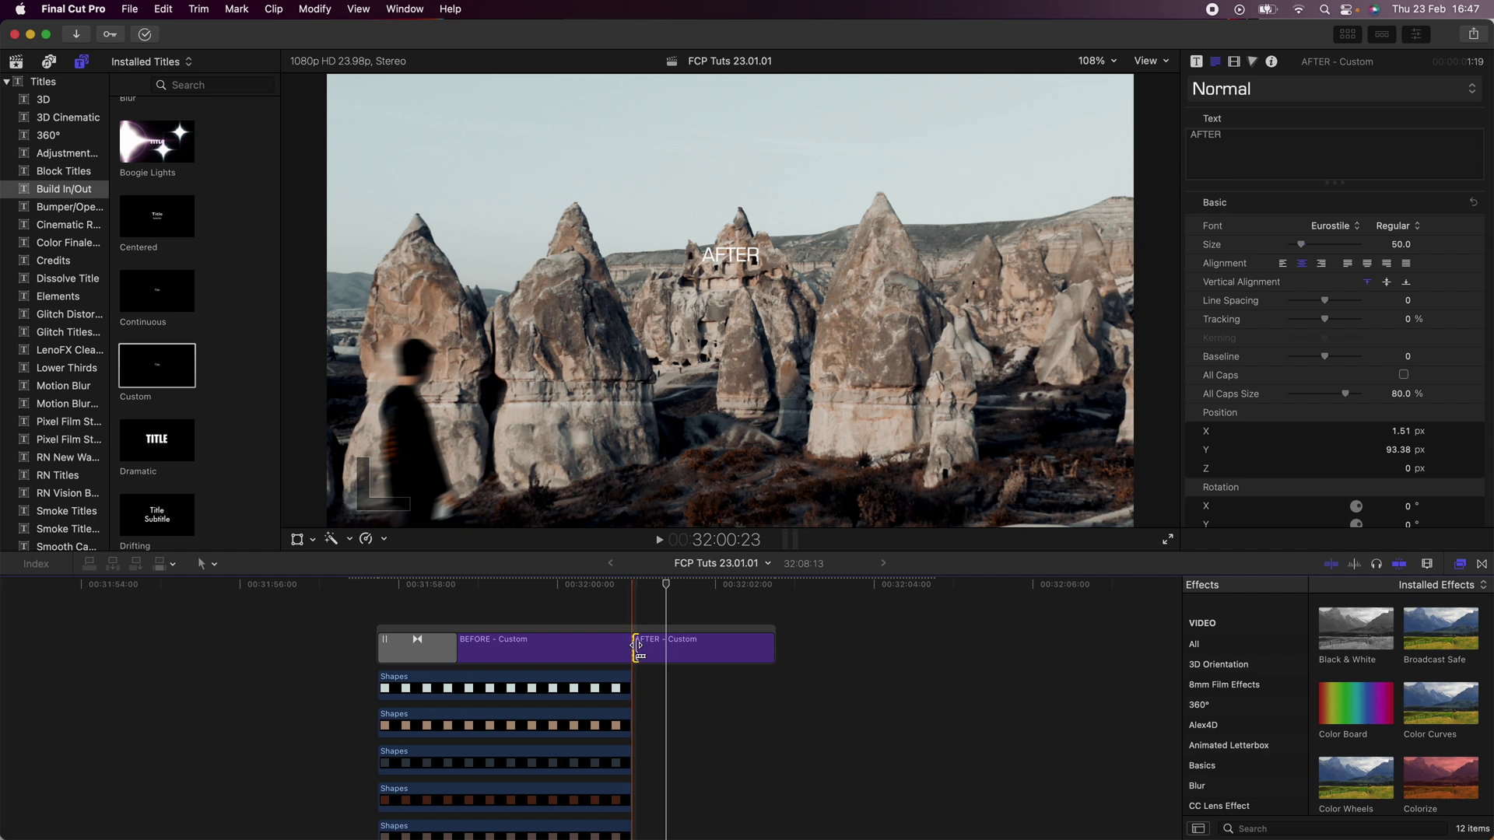
pyautogui.press('super+t')
pyautogui.hotkey('shift', '/')
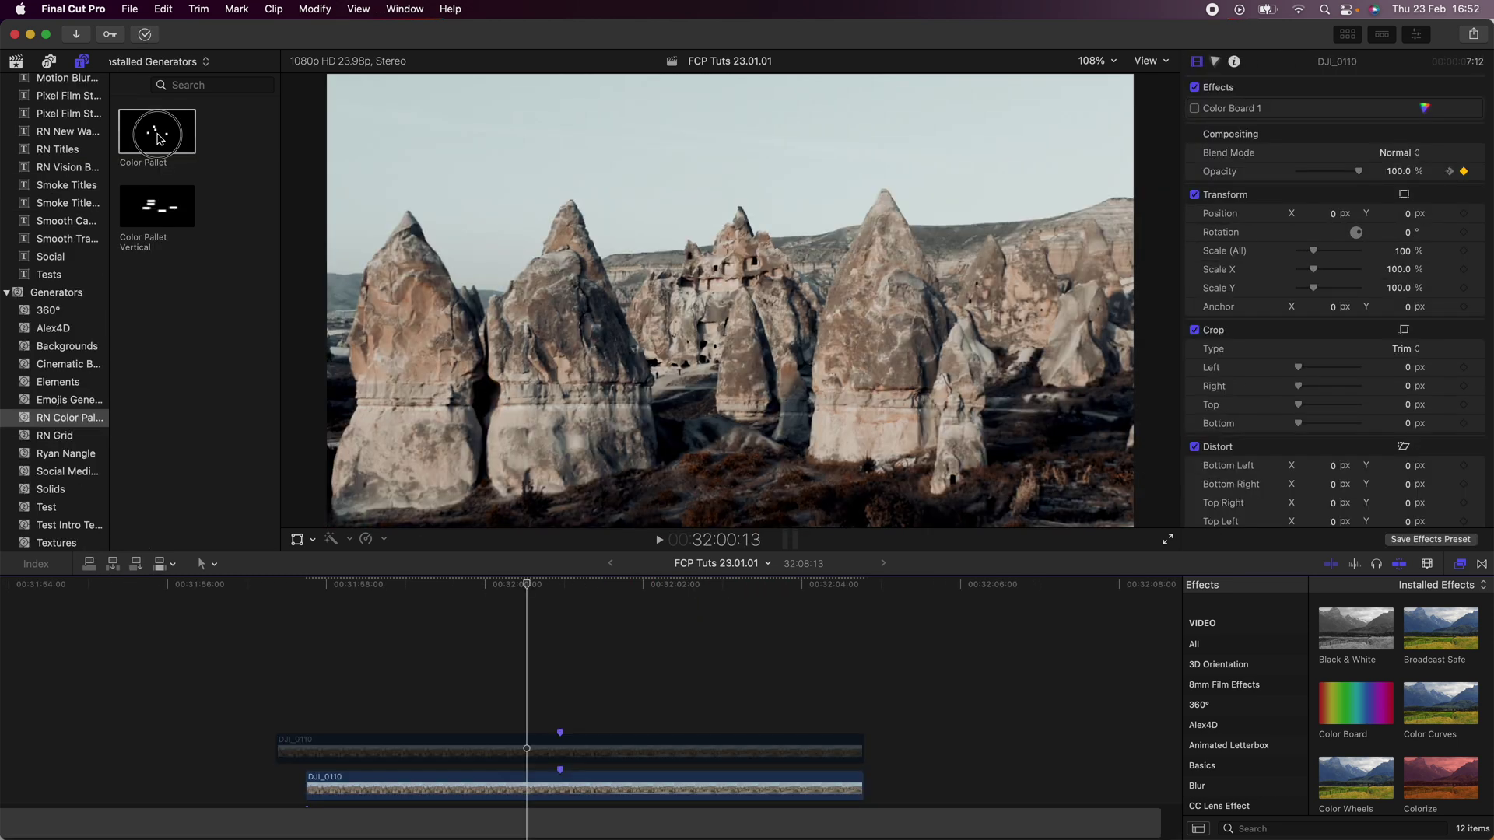
# Step: Place the Color Pallet generator above the DJI_0110 clips and sample its first four fill colors from the footage
pyautogui.moveTo(156, 131); pyautogui.dragTo(319, 700)
pyautogui.moveTo(517, 589); pyautogui.dragTo(538, 589)
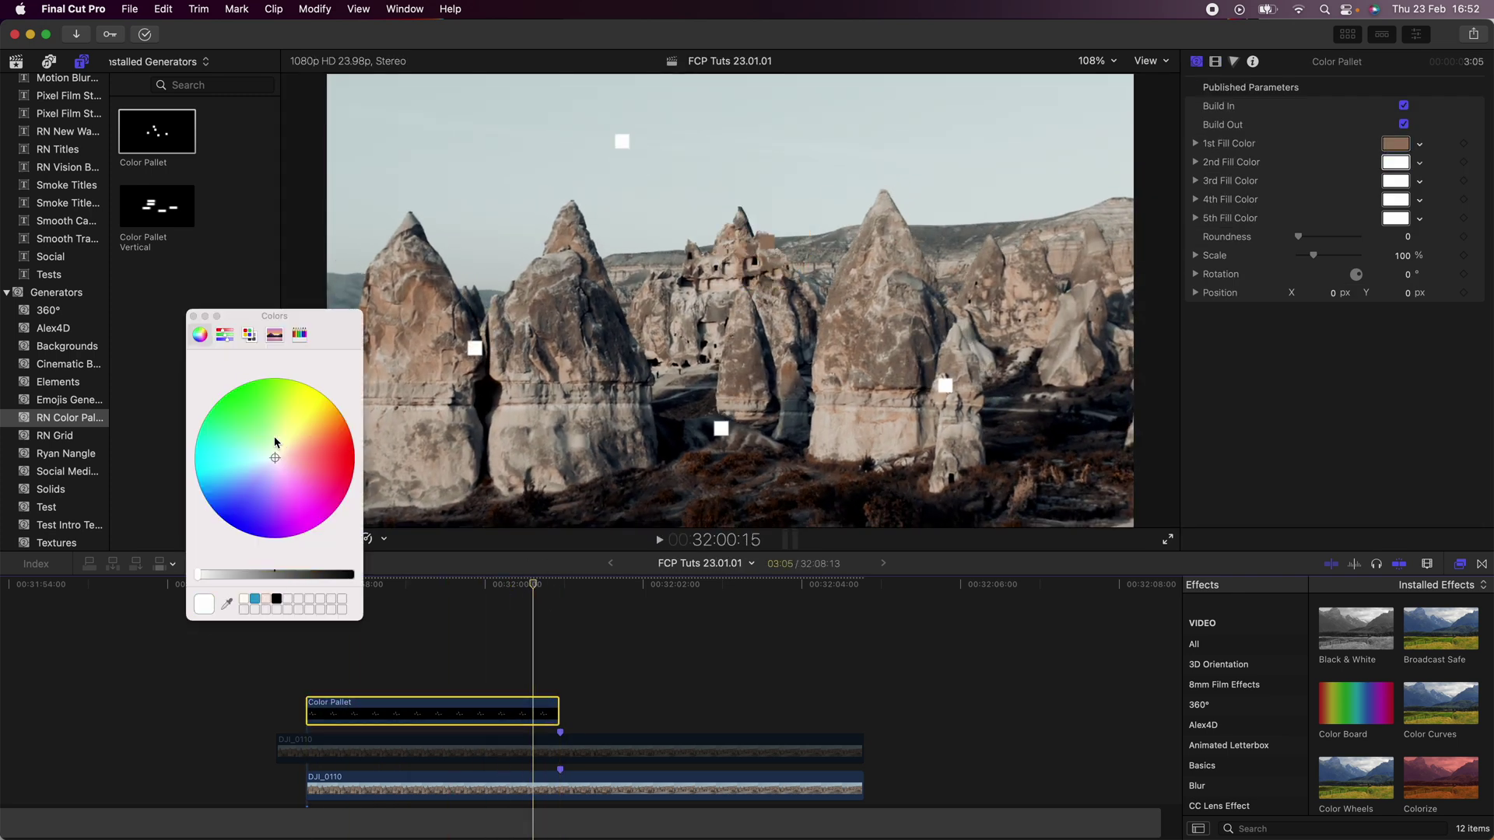
pyautogui.click(226, 603)
pyautogui.click(610, 139)
pyautogui.click(226, 604)
pyautogui.click(722, 428)
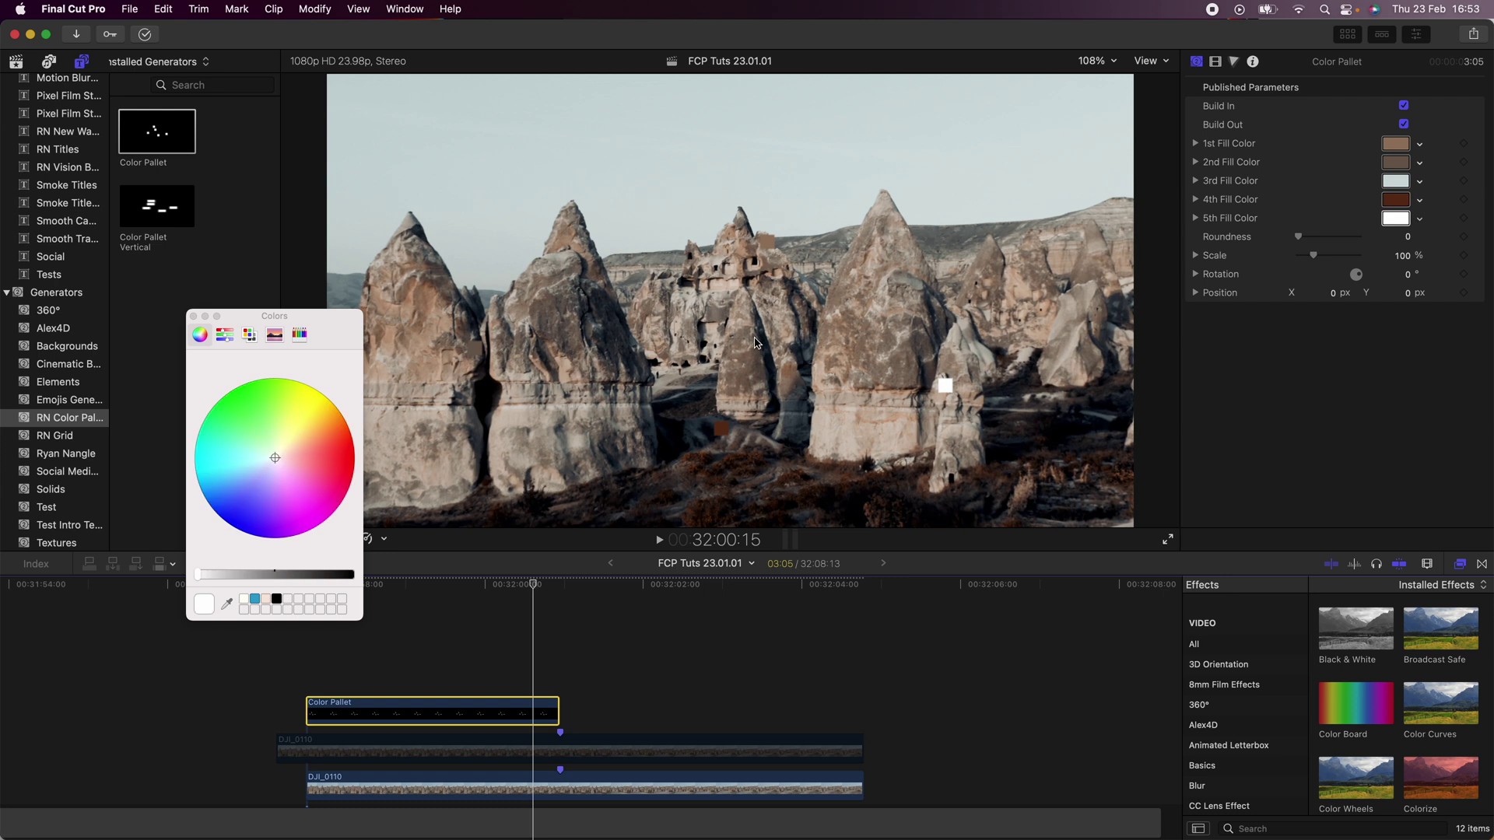